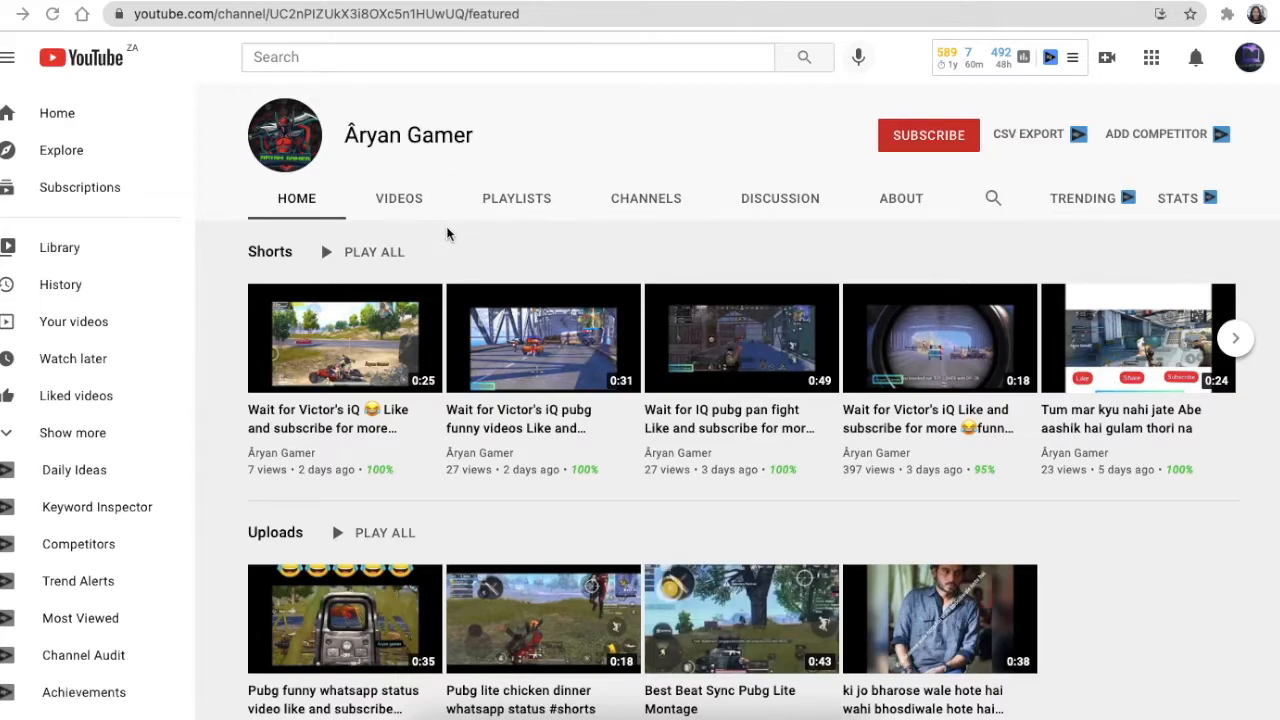
Step: Switch from the YouTube channel page to Canva and open its home page
click(734, 1)
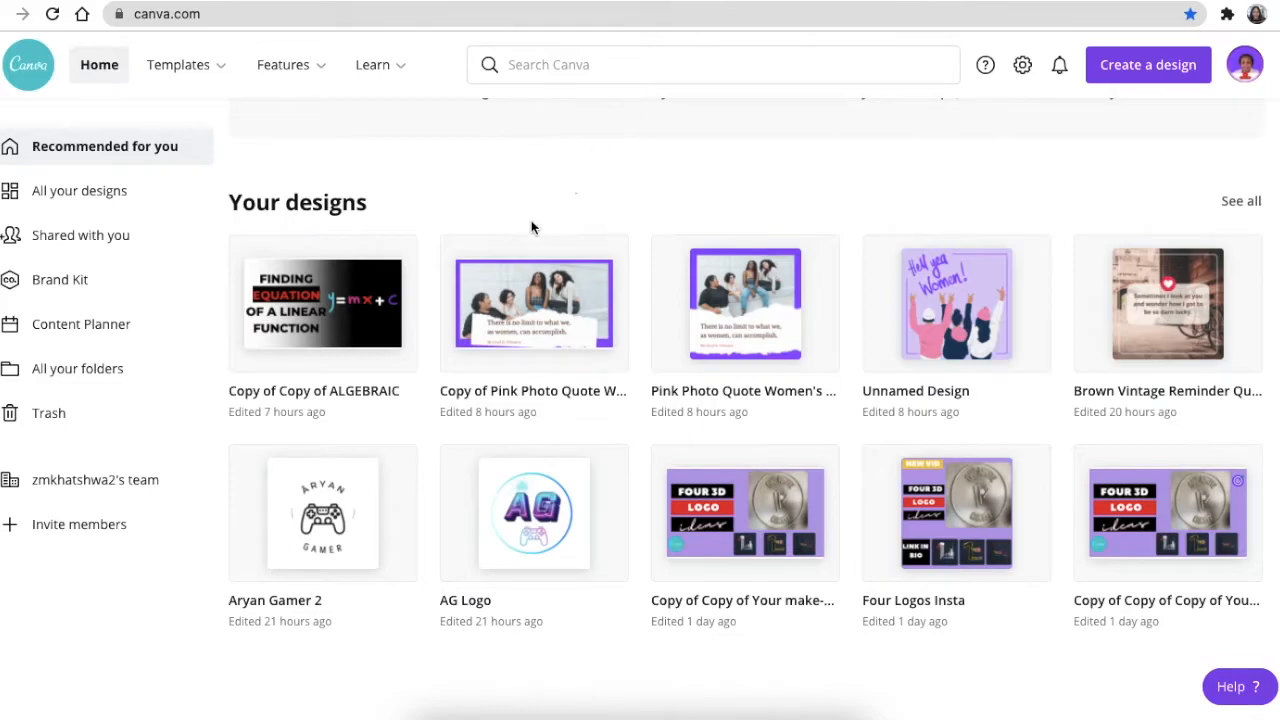
click(99, 70)
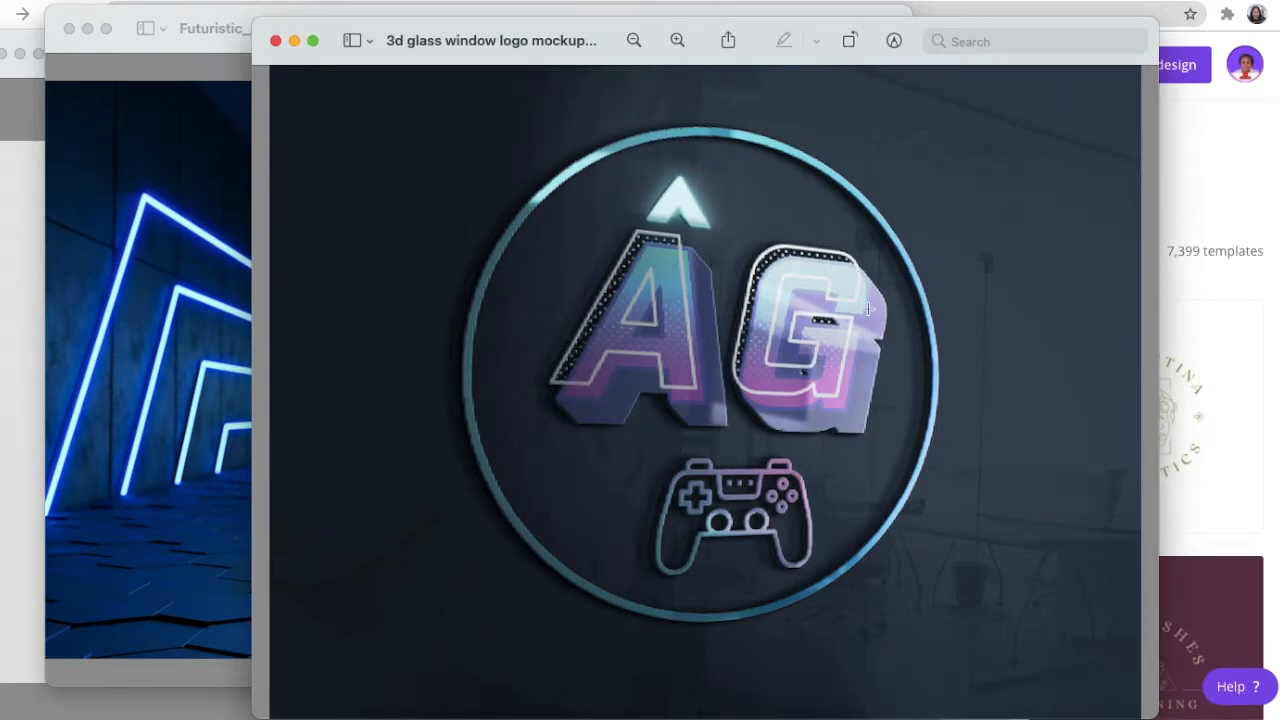
Step: Examine the three gaming logo mockup images one after another and minimize their windows
click(294, 41)
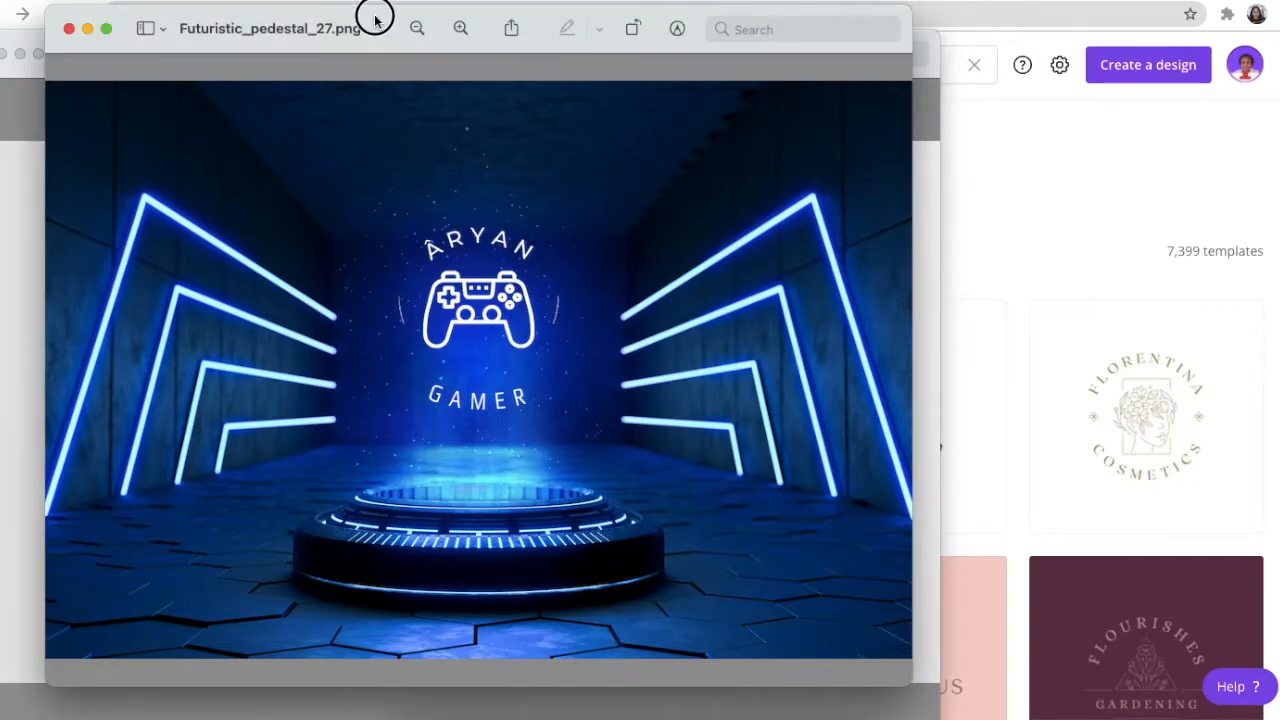
drag(375, 18, 676, 10)
click(180, 269)
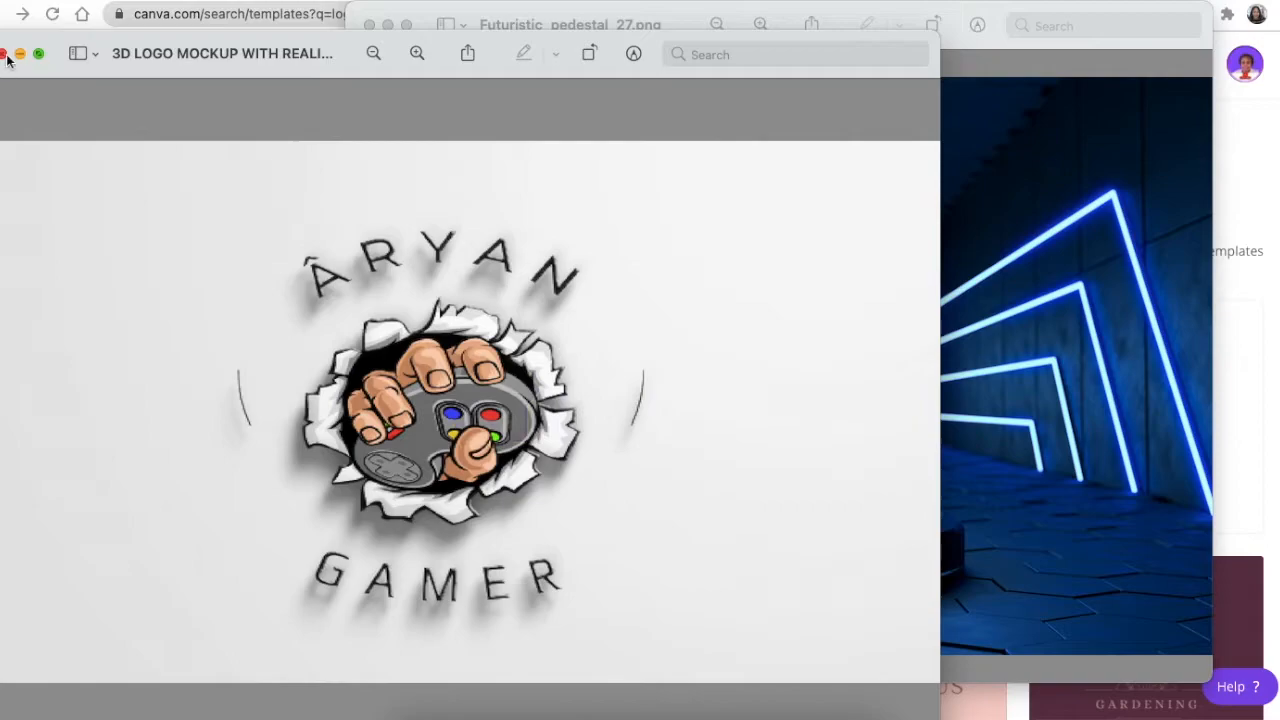
click(1064, 313)
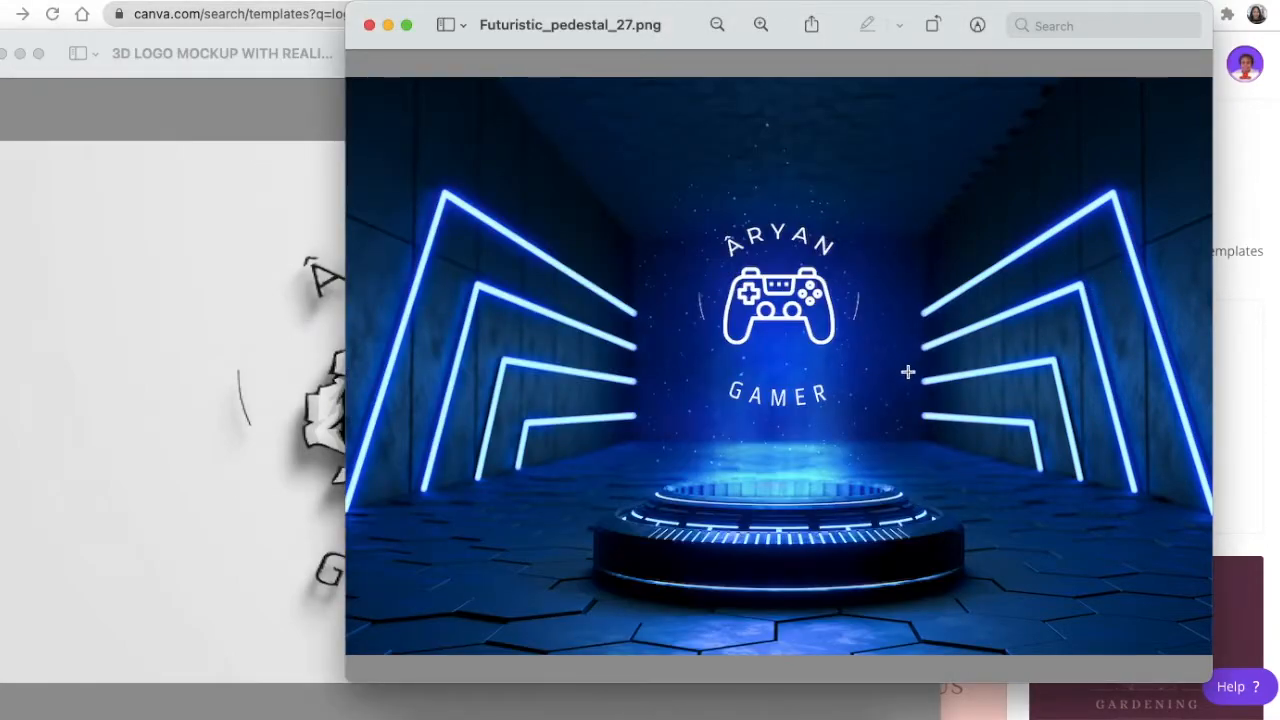
click(388, 25)
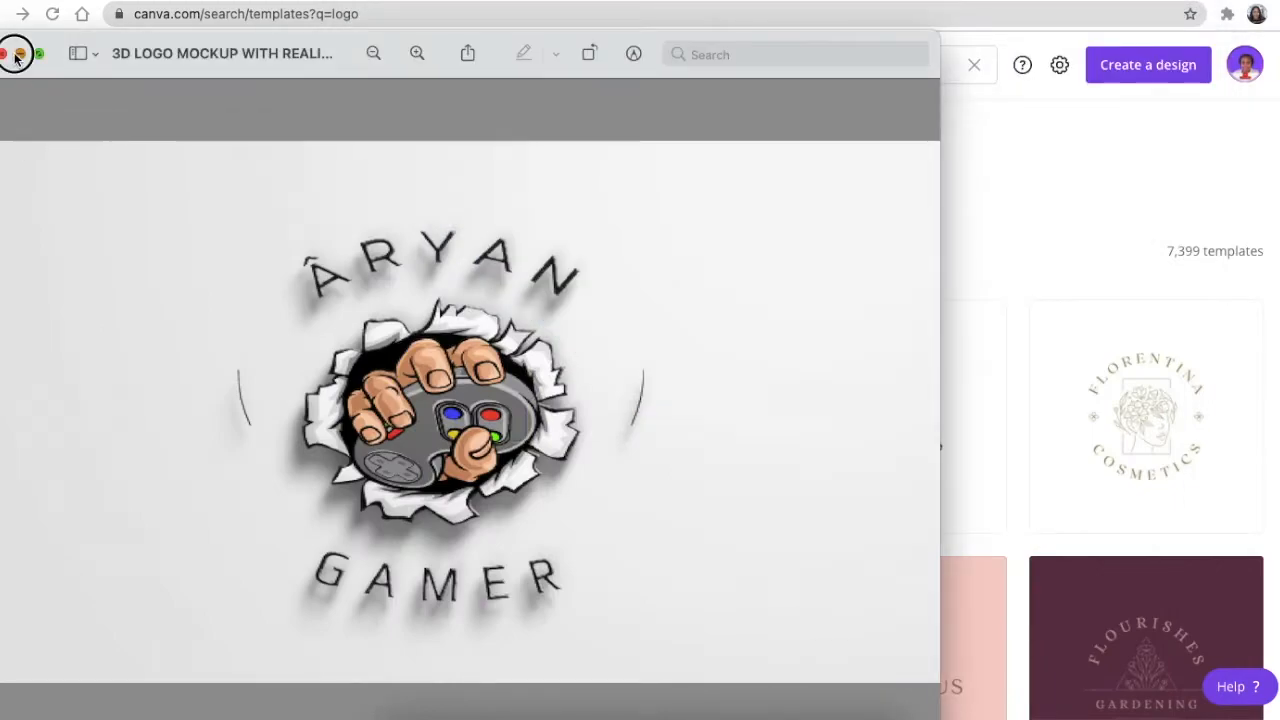
click(18, 54)
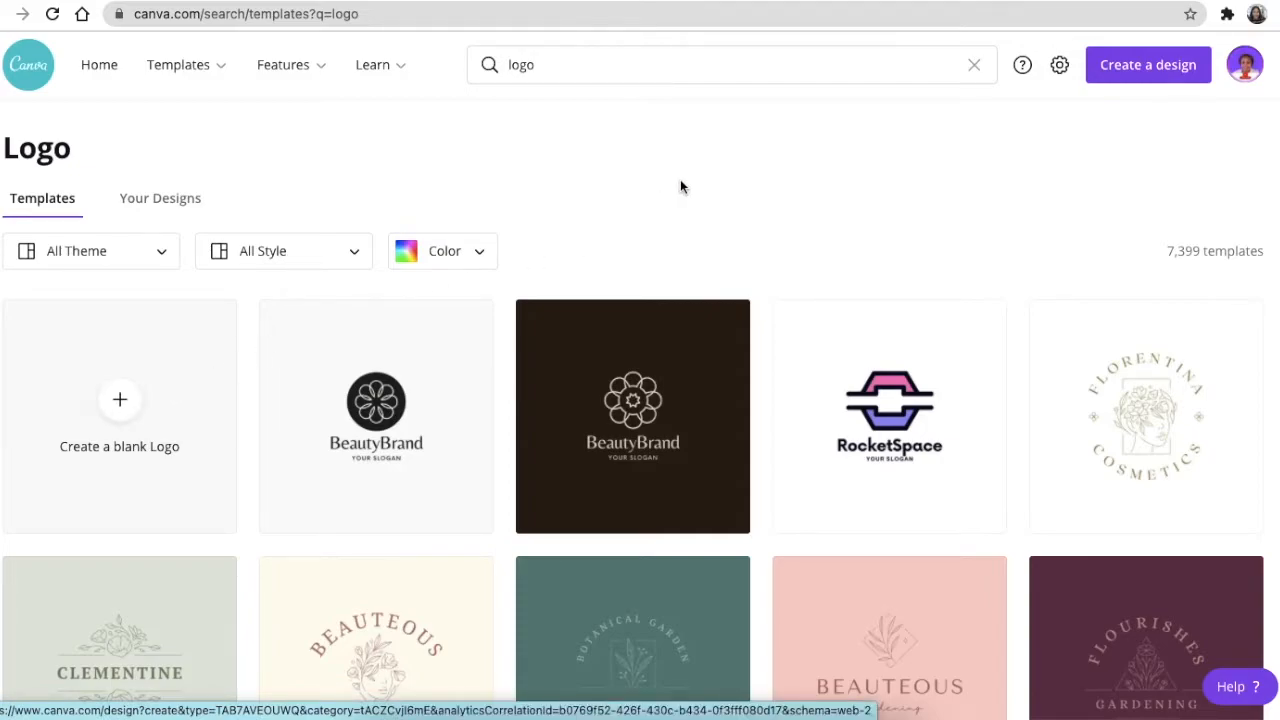
Step: Create a blank logo design and browse the graphics elements found with the search term Circle
click(120, 400)
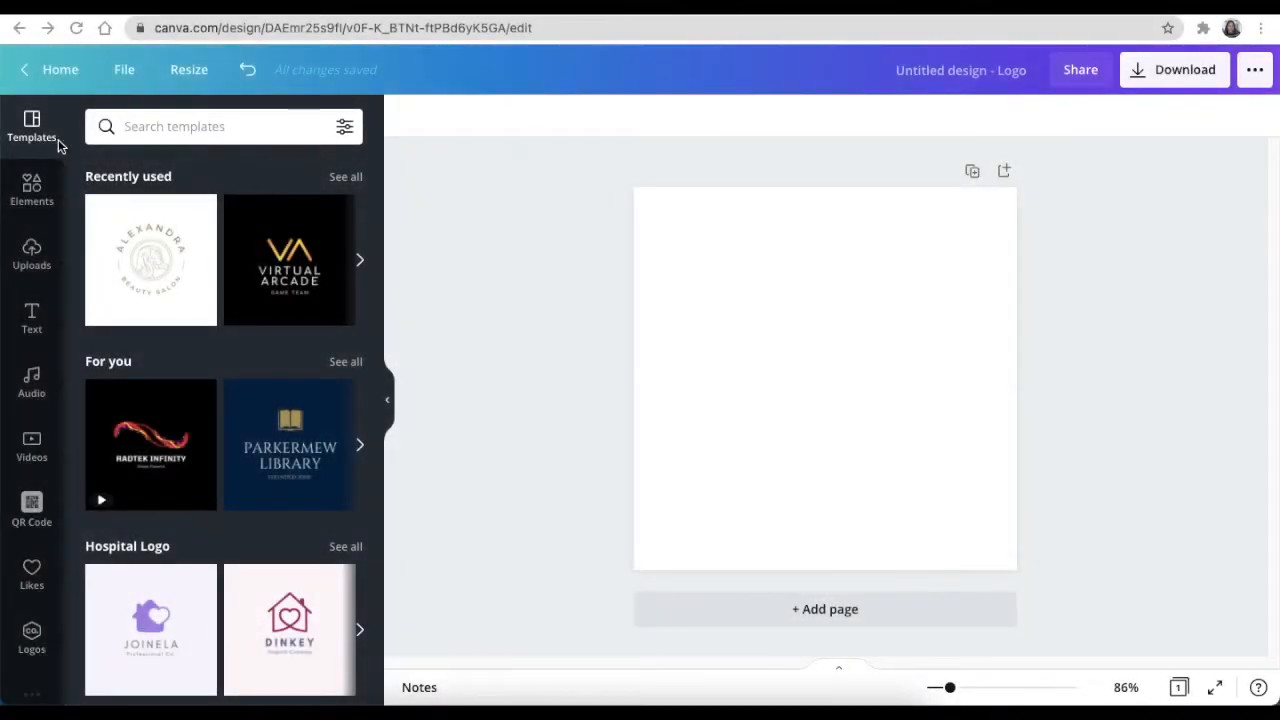
click(30, 185)
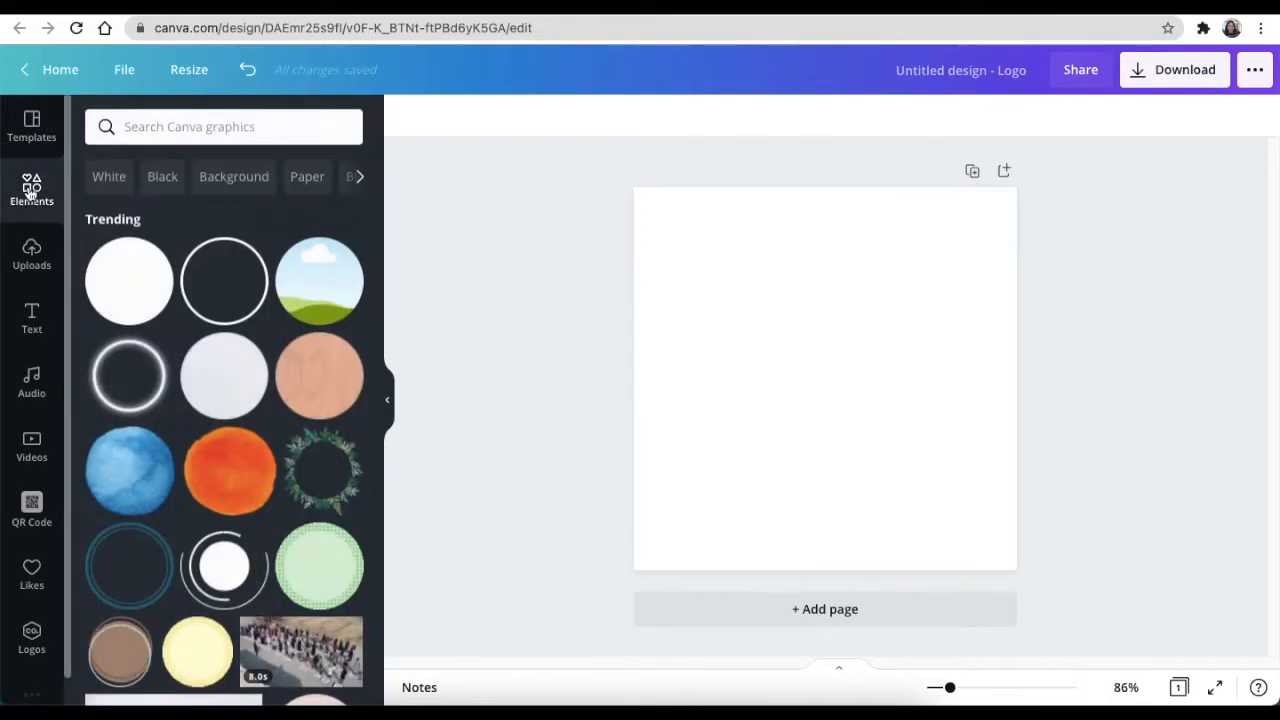
click(134, 126)
text(C)
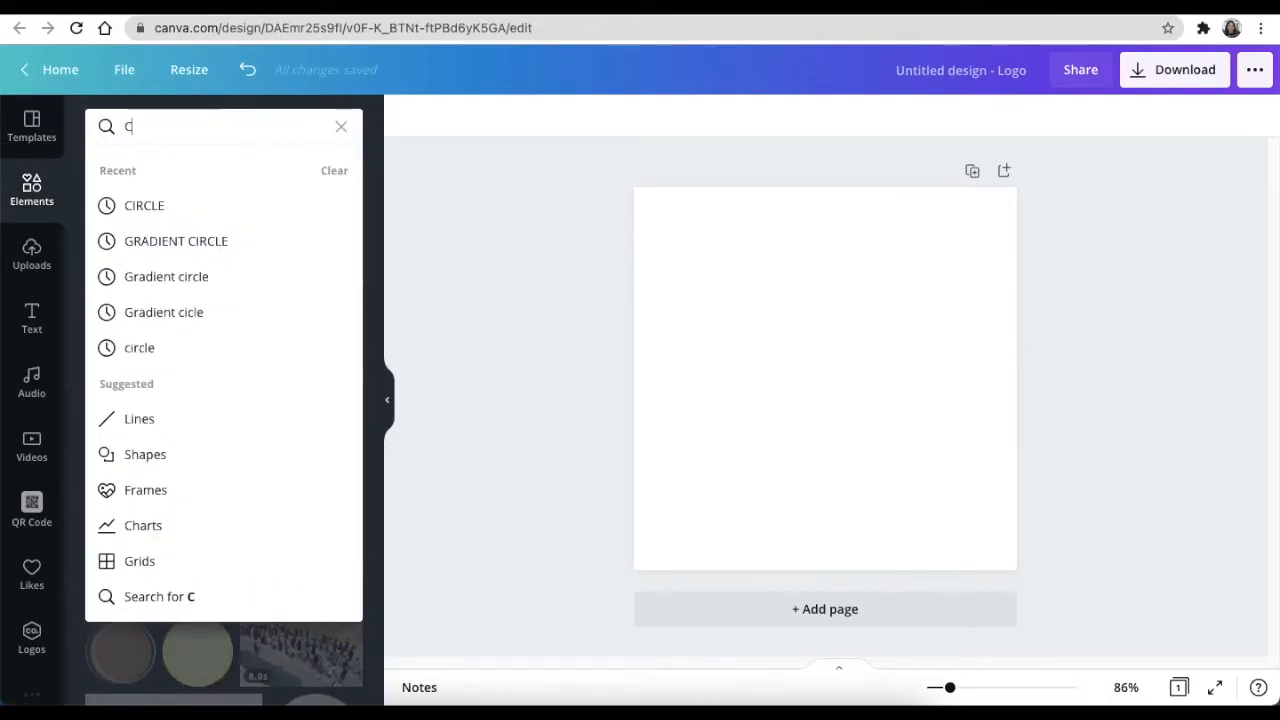
text(ir)
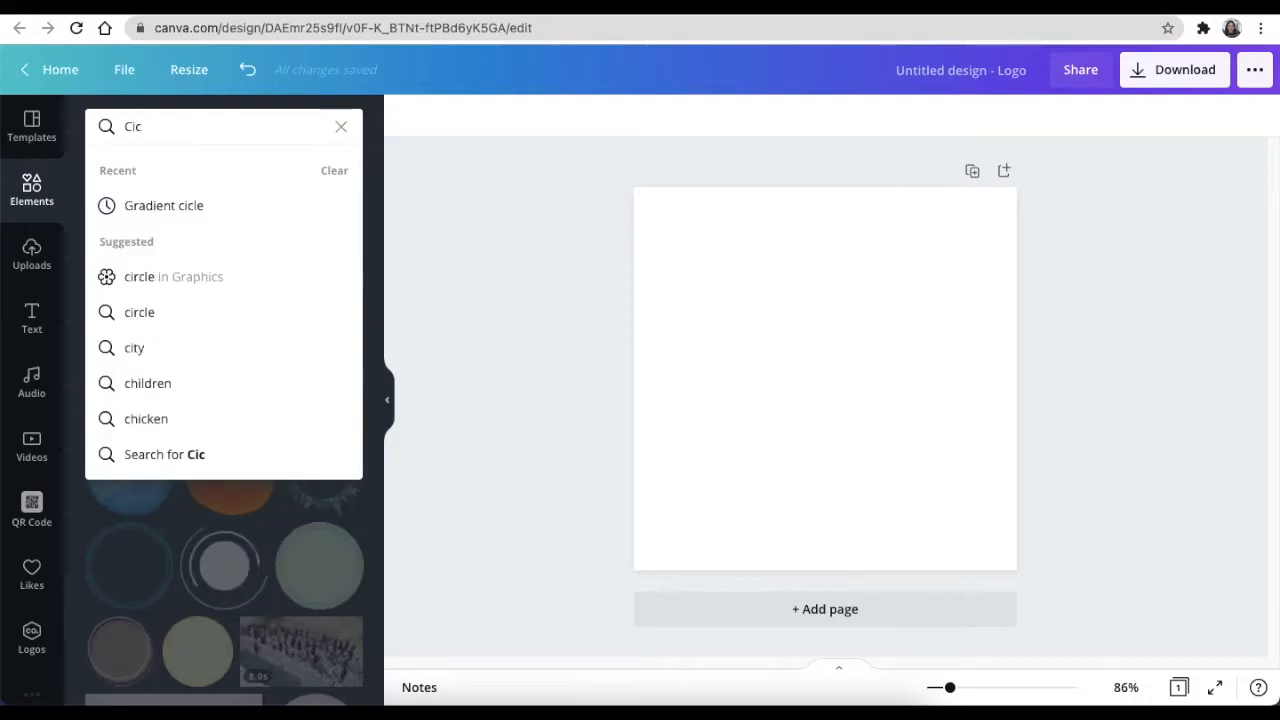
text(cle)
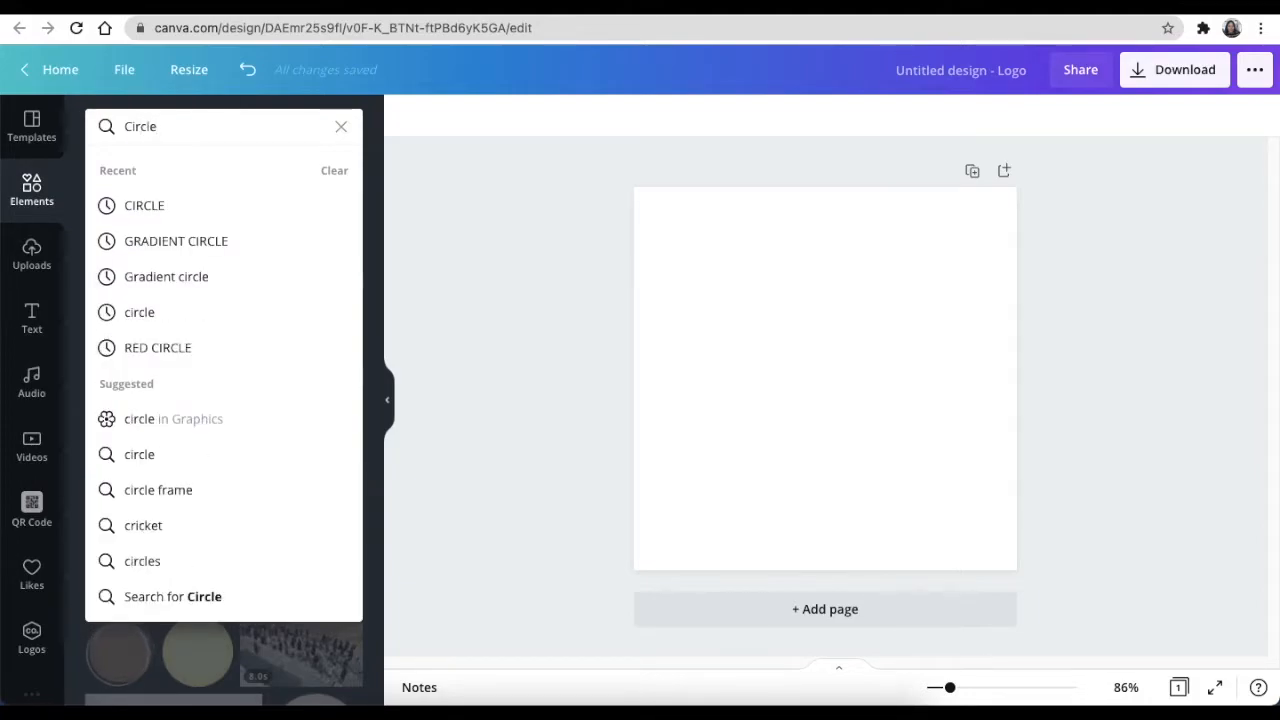
key(Return)
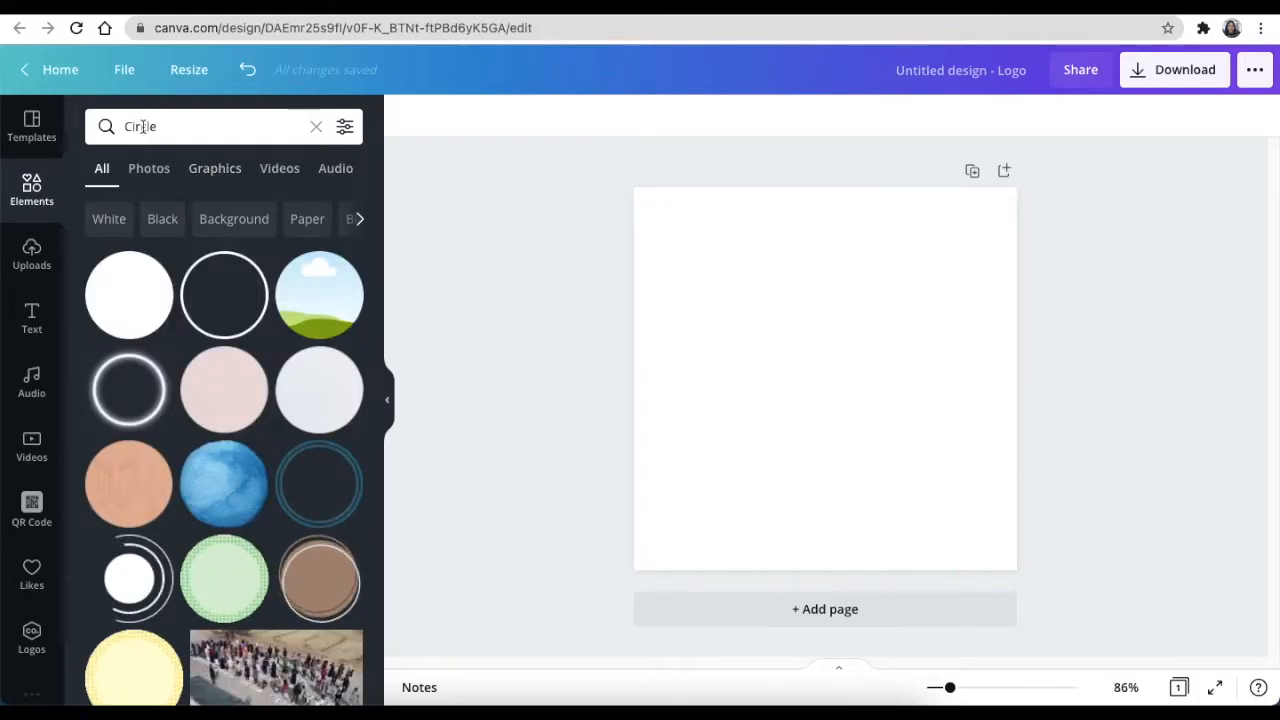
click(216, 169)
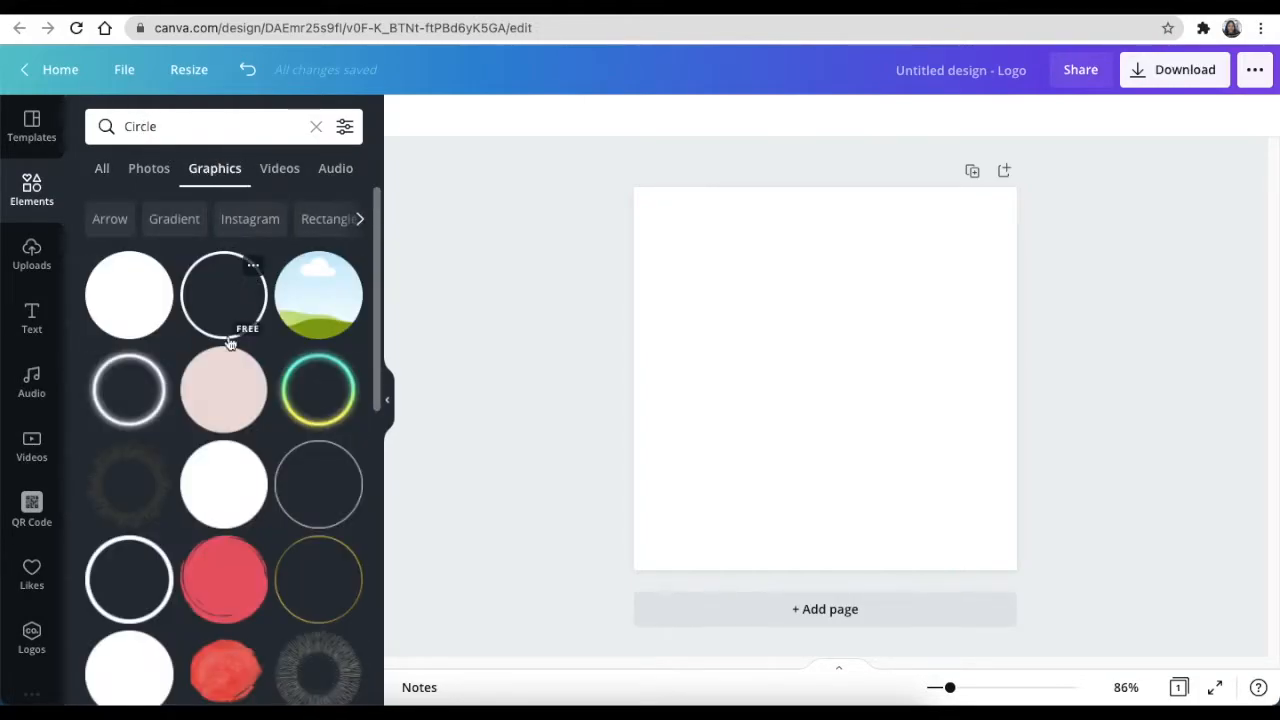
scroll(227, 355, down, 10)
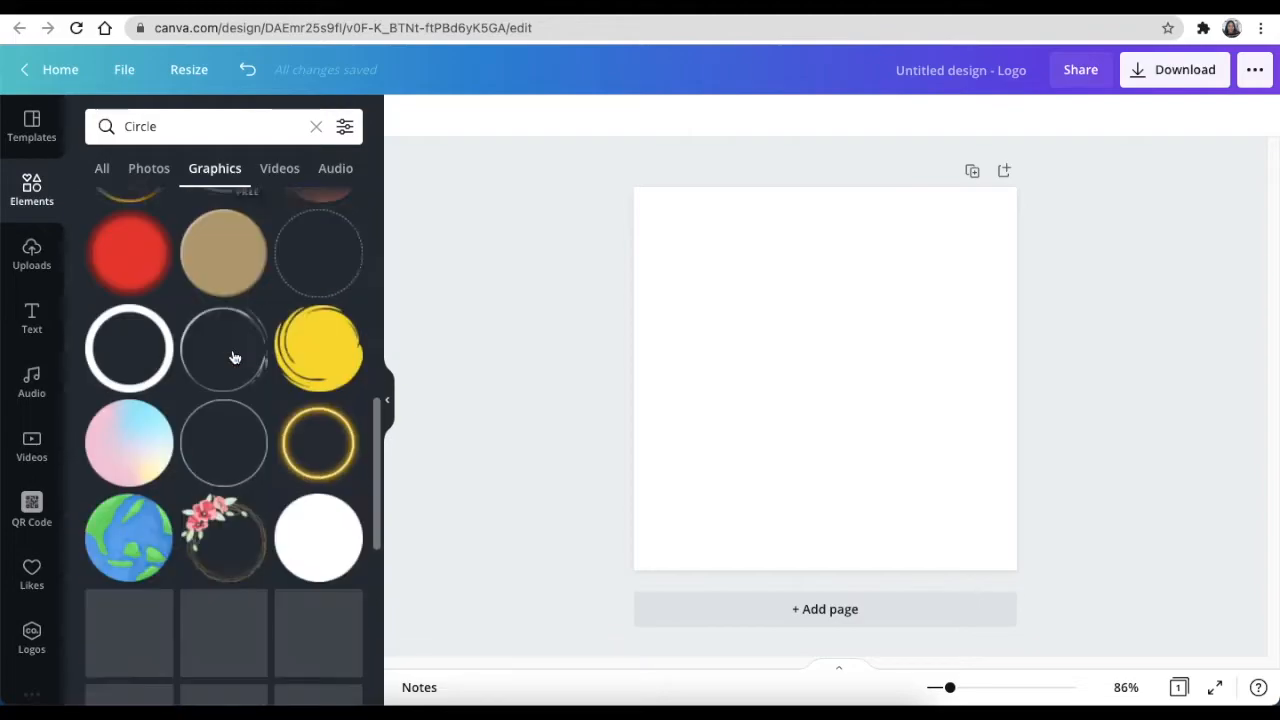
scroll(220, 430, down, 4)
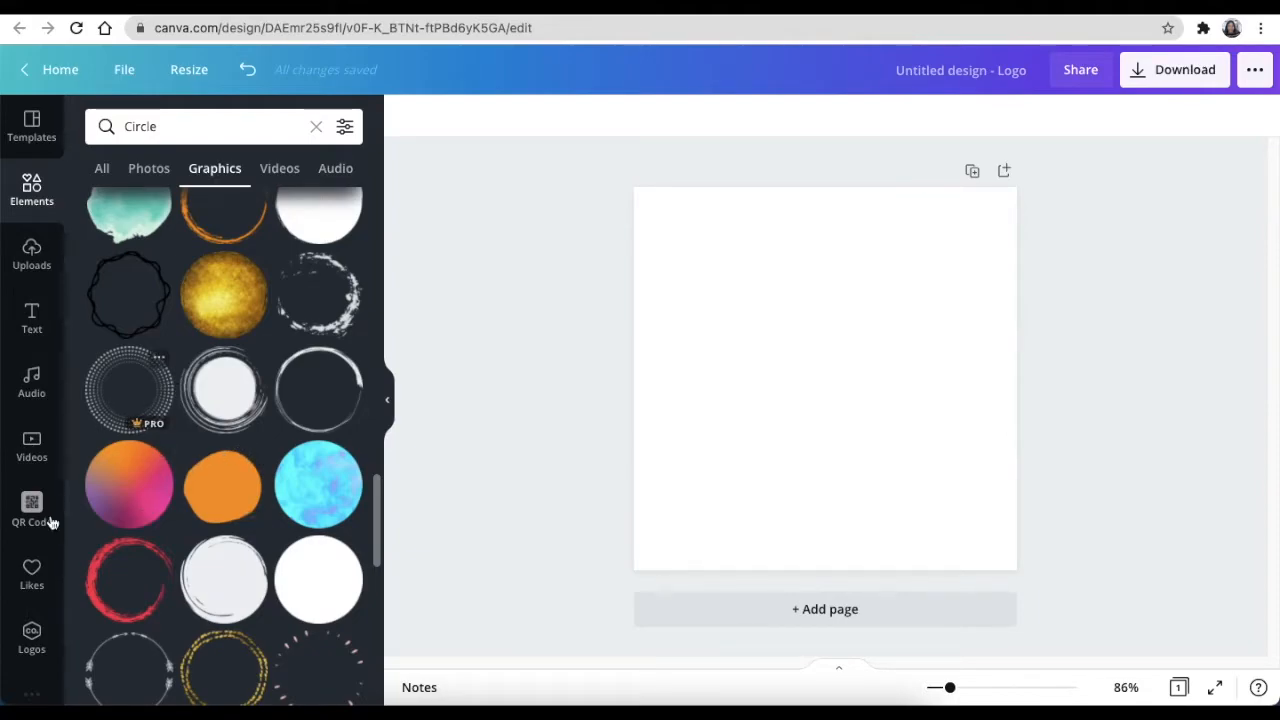
Step: Insert the liked blue-to-purple gradient ring, enlarge it to fill most of the page and centre it
click(32, 570)
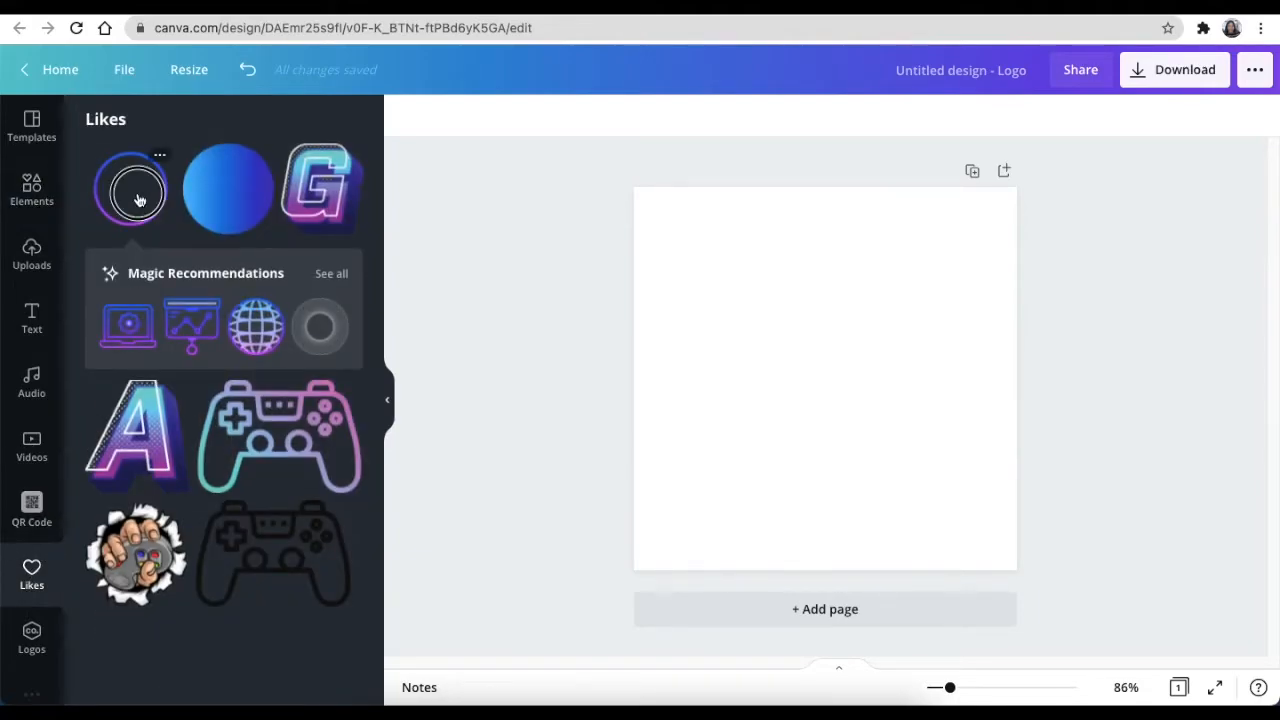
click(135, 192)
drag(741, 298, 638, 195)
drag(889, 457, 978, 548)
drag(831, 391, 840, 386)
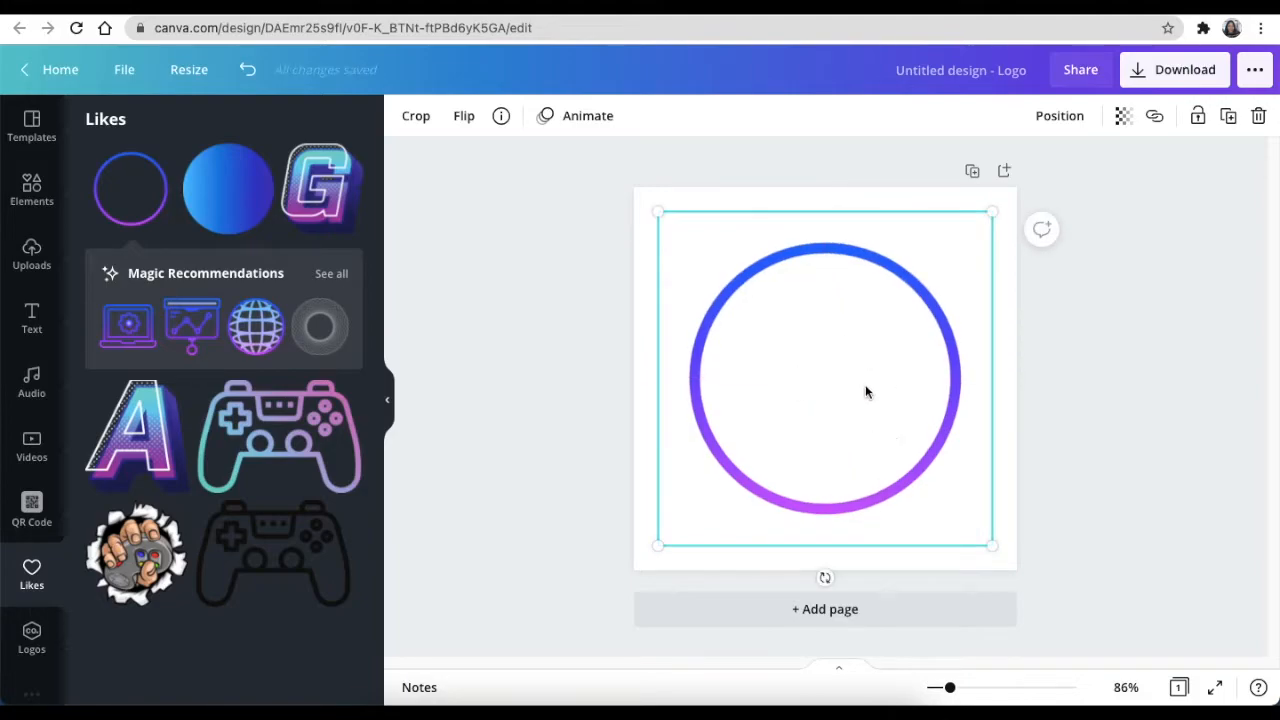
click(580, 366)
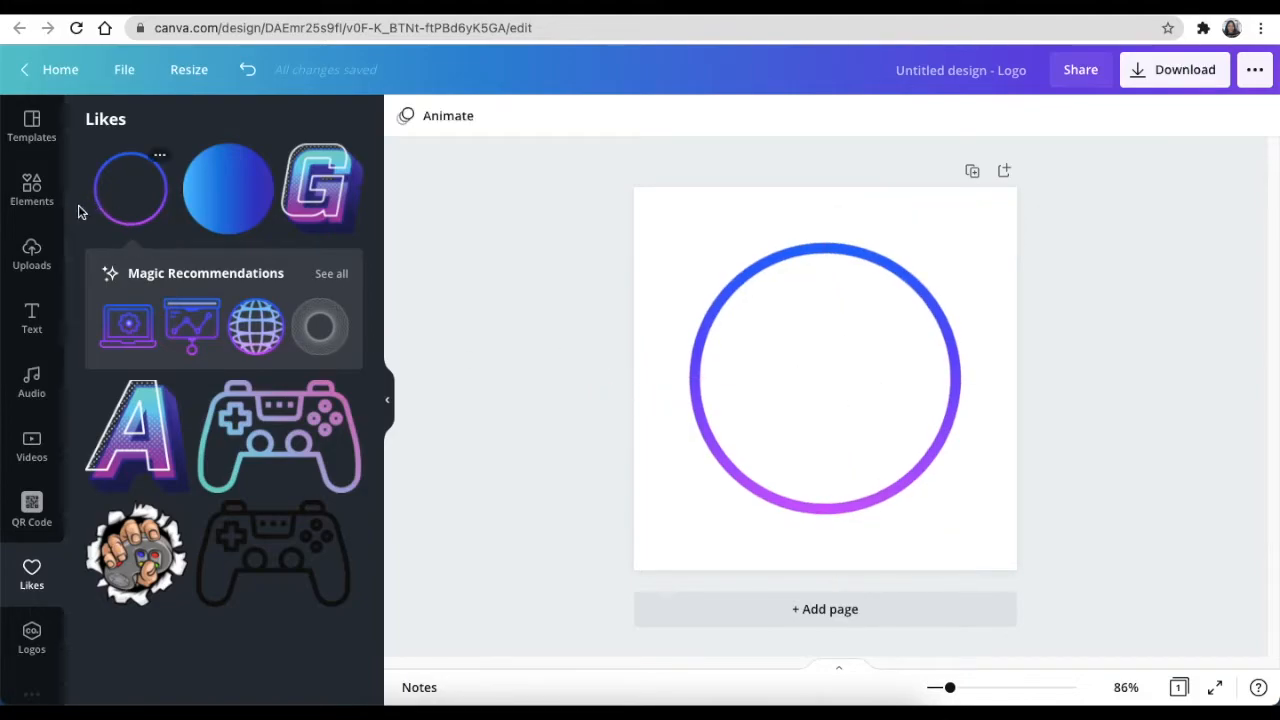
Step: Search the elements for "a" and browse the results for a suitable letter A graphic
click(31, 193)
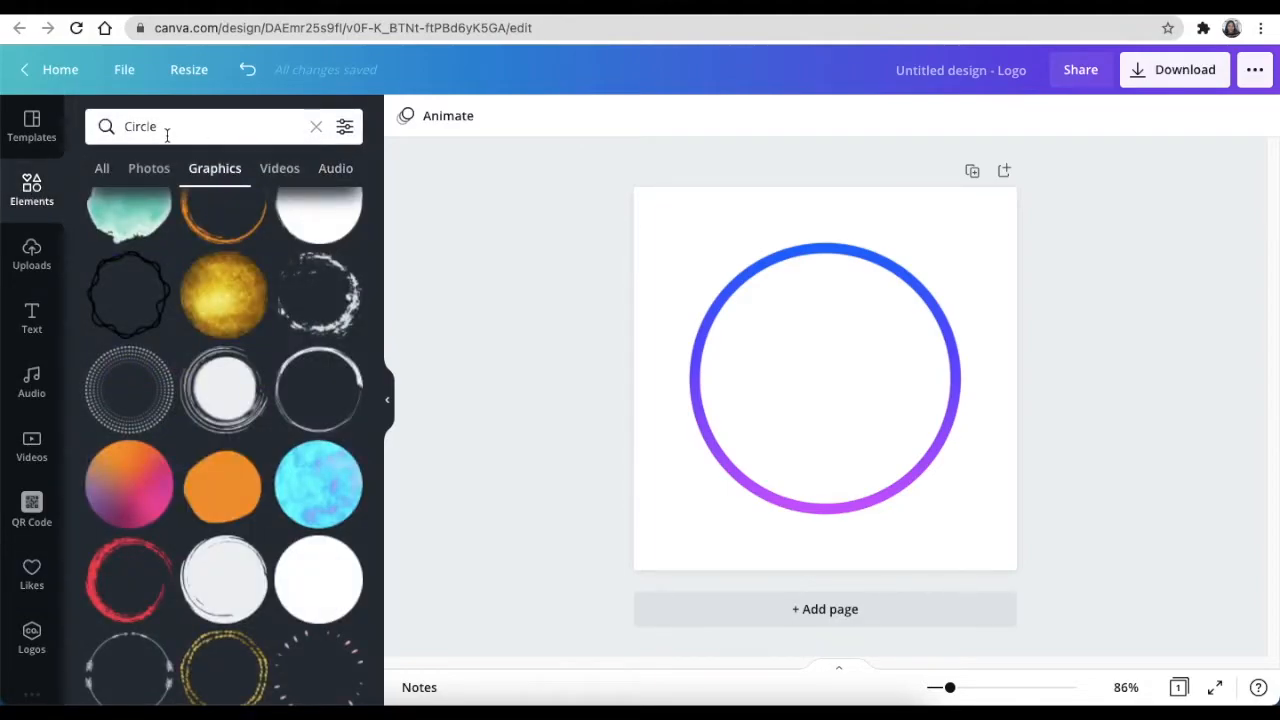
click(111, 128)
text(a)
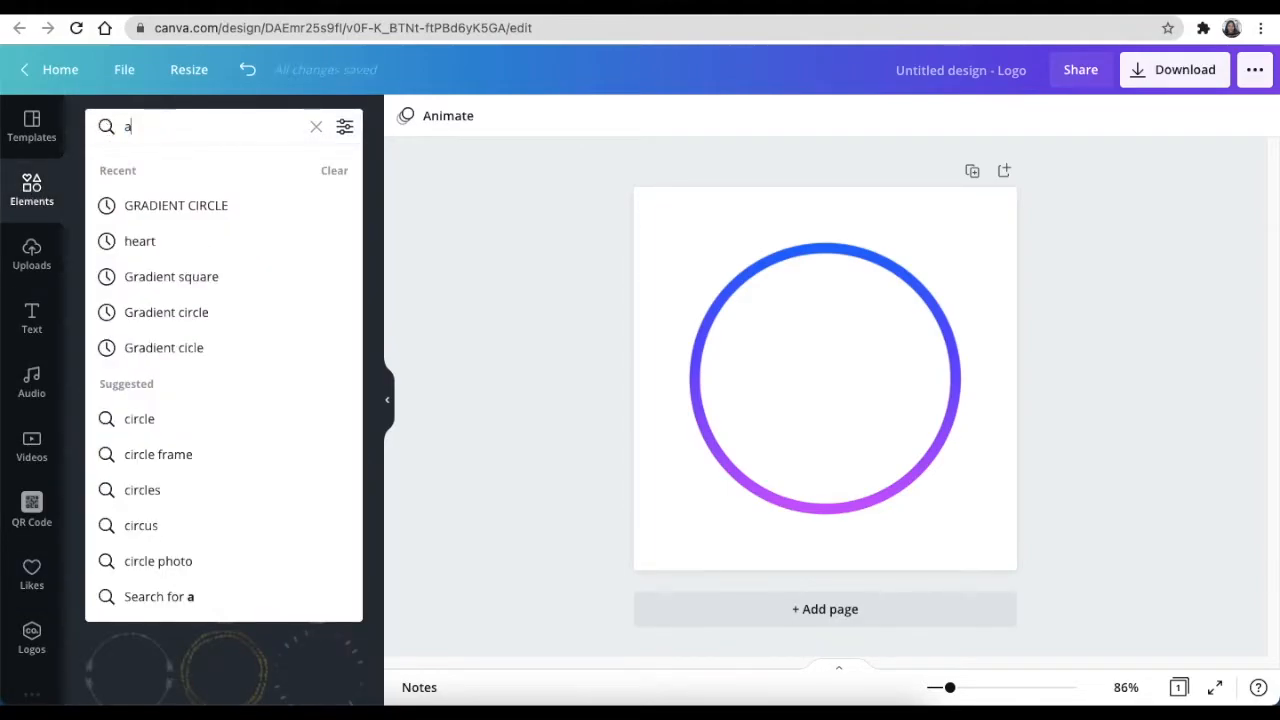
key(Return)
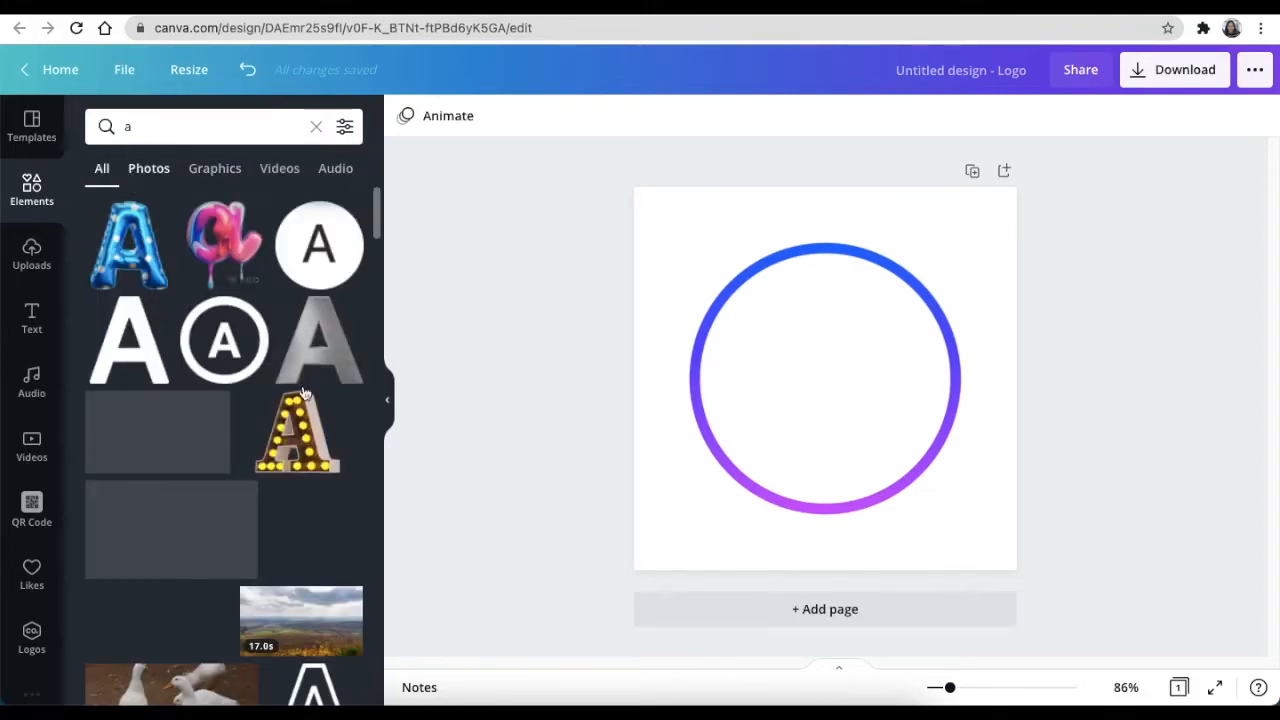
scroll(193, 521, down, 5)
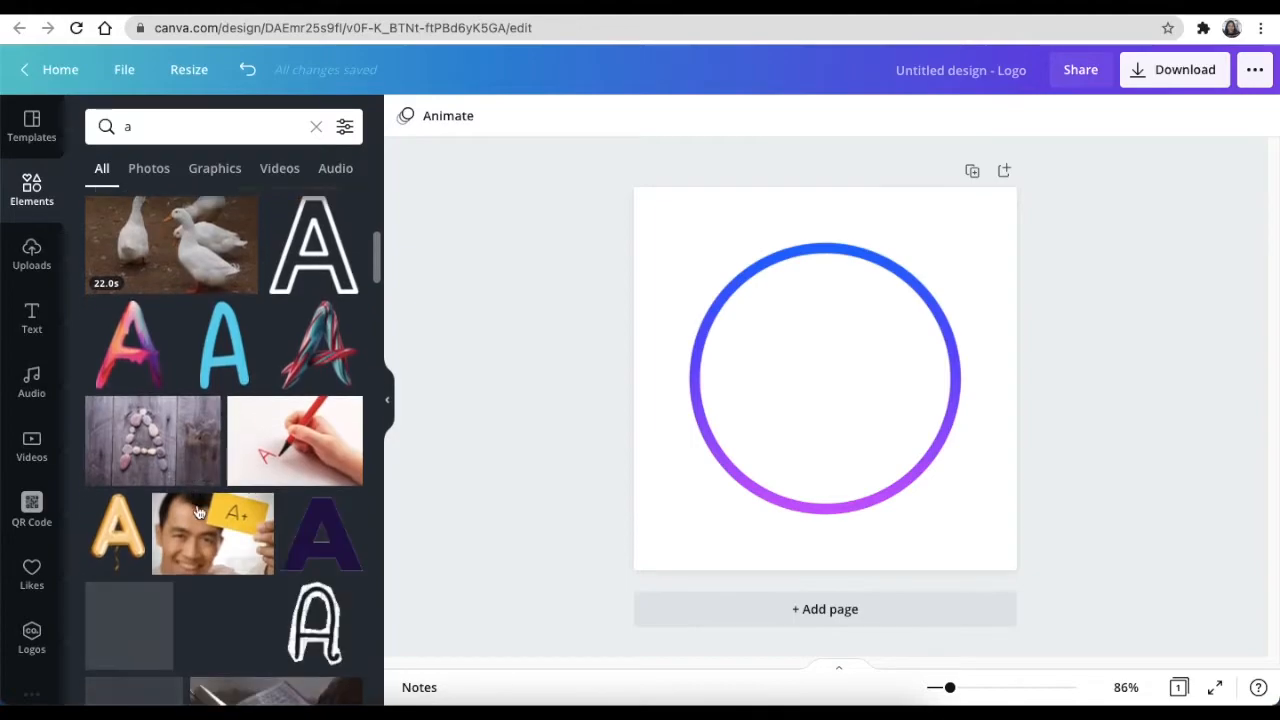
scroll(185, 600, down, 10)
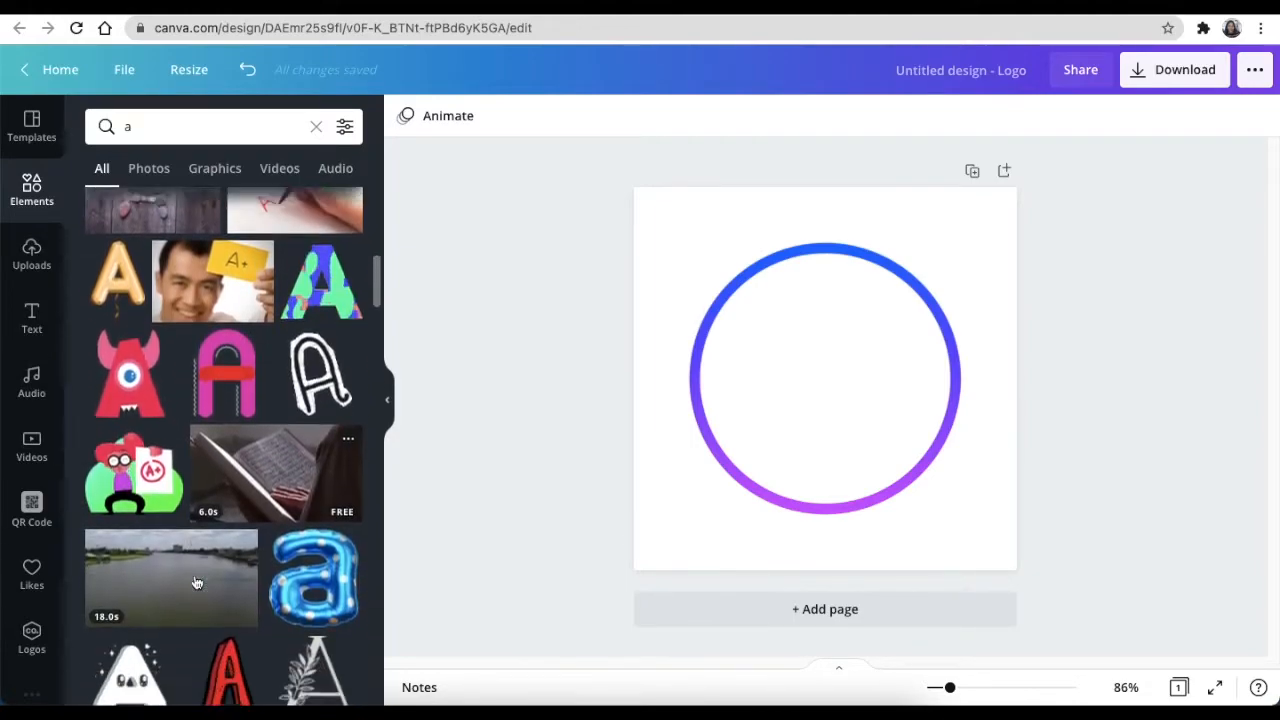
scroll(195, 580, down, 10)
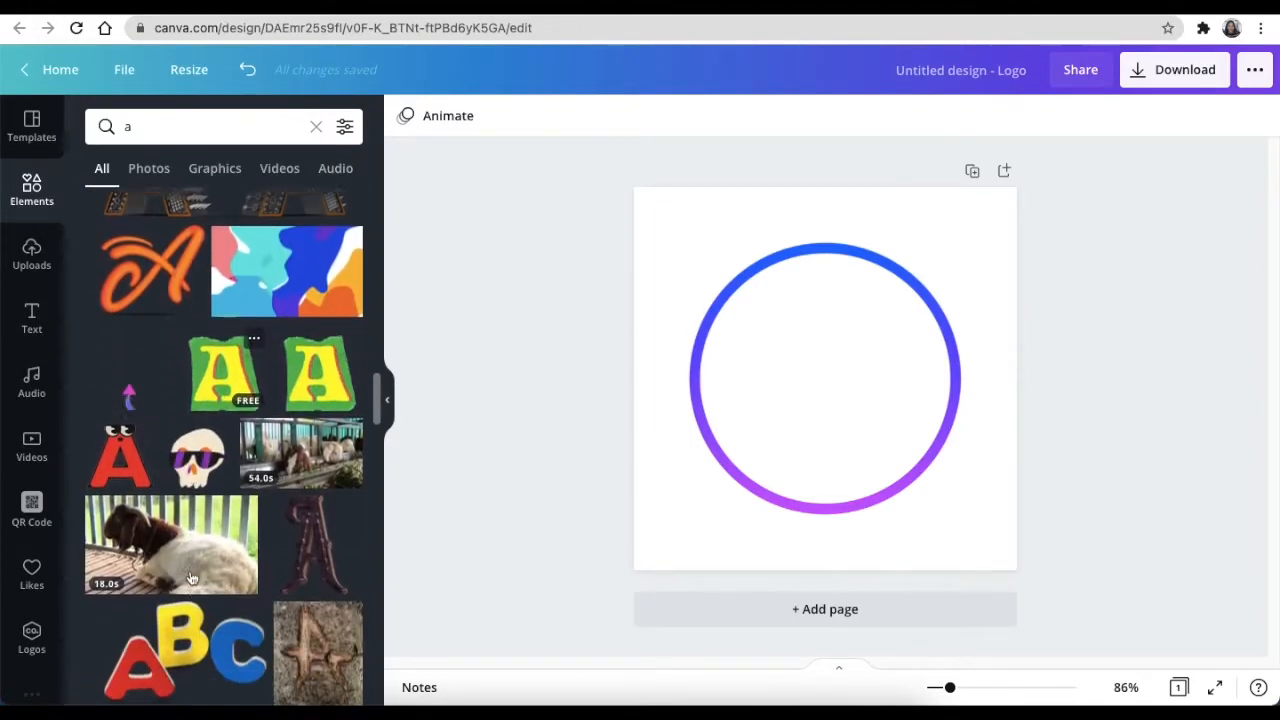
scroll(190, 576, down, 10)
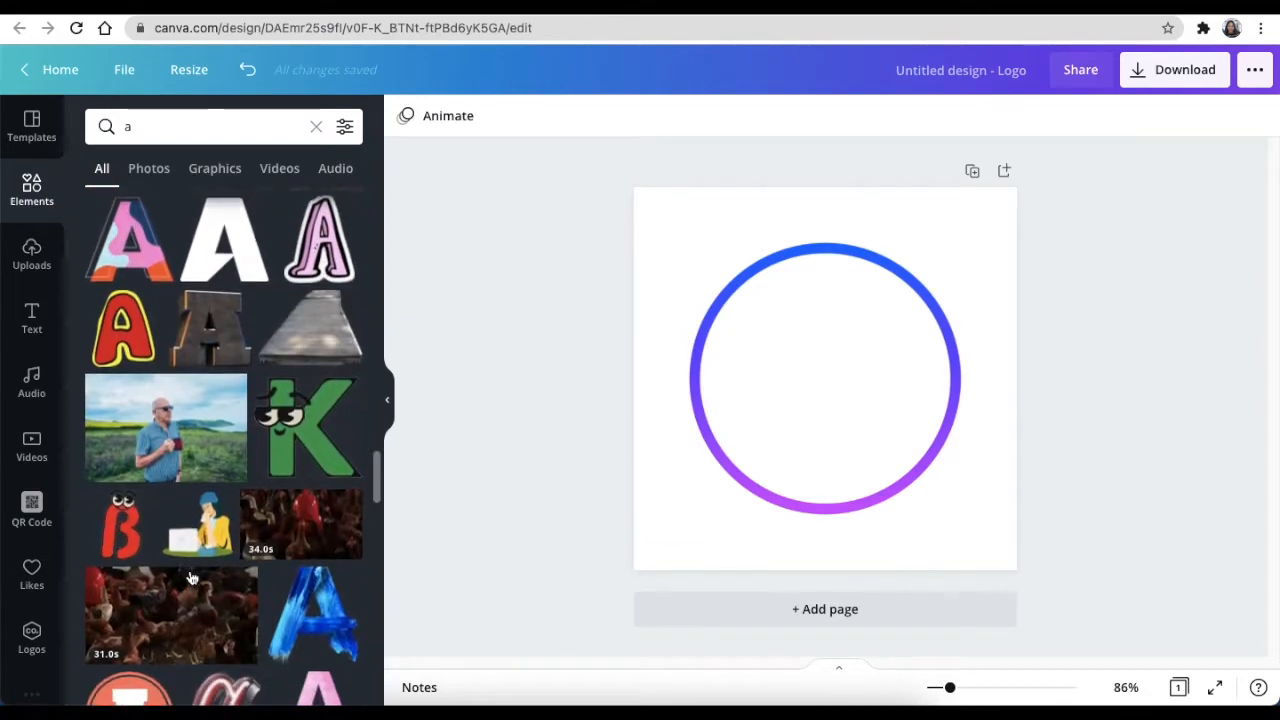
scroll(185, 575, down, 2)
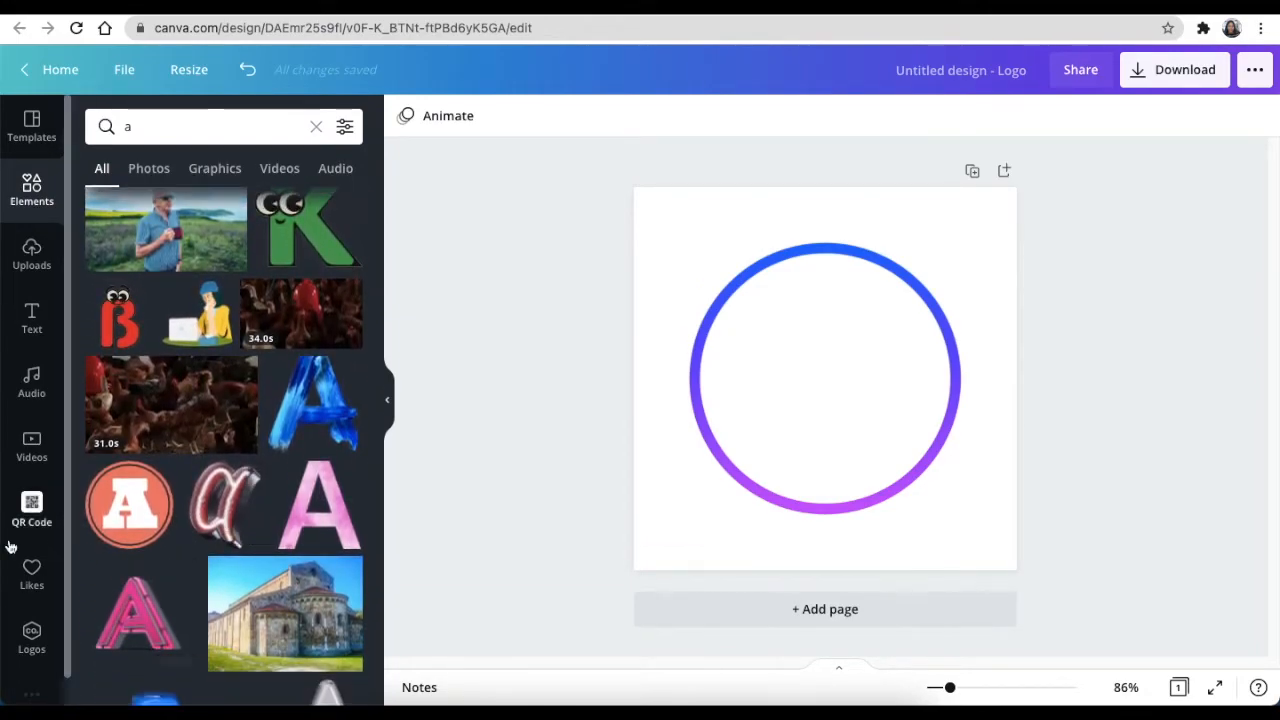
Step: Insert the liked Modern-3D-Bold-Lettera graphic, shrink it and place it in the left half of the ring
click(31, 573)
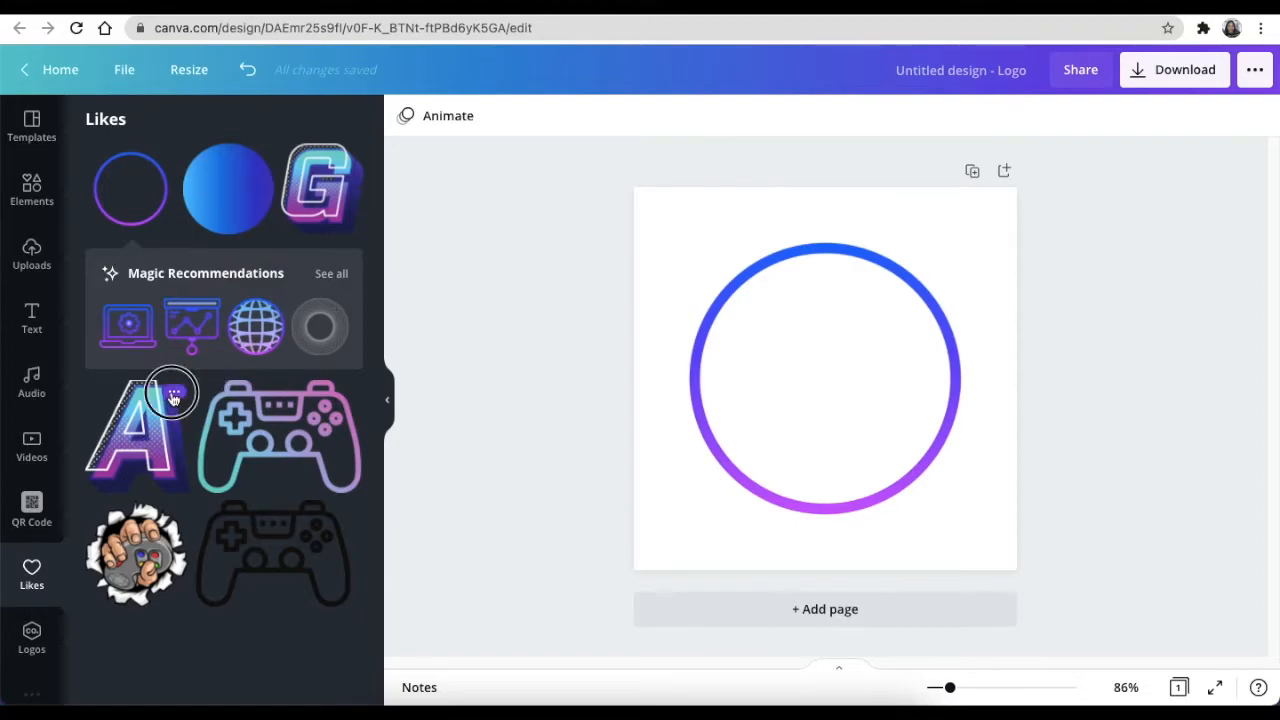
click(173, 394)
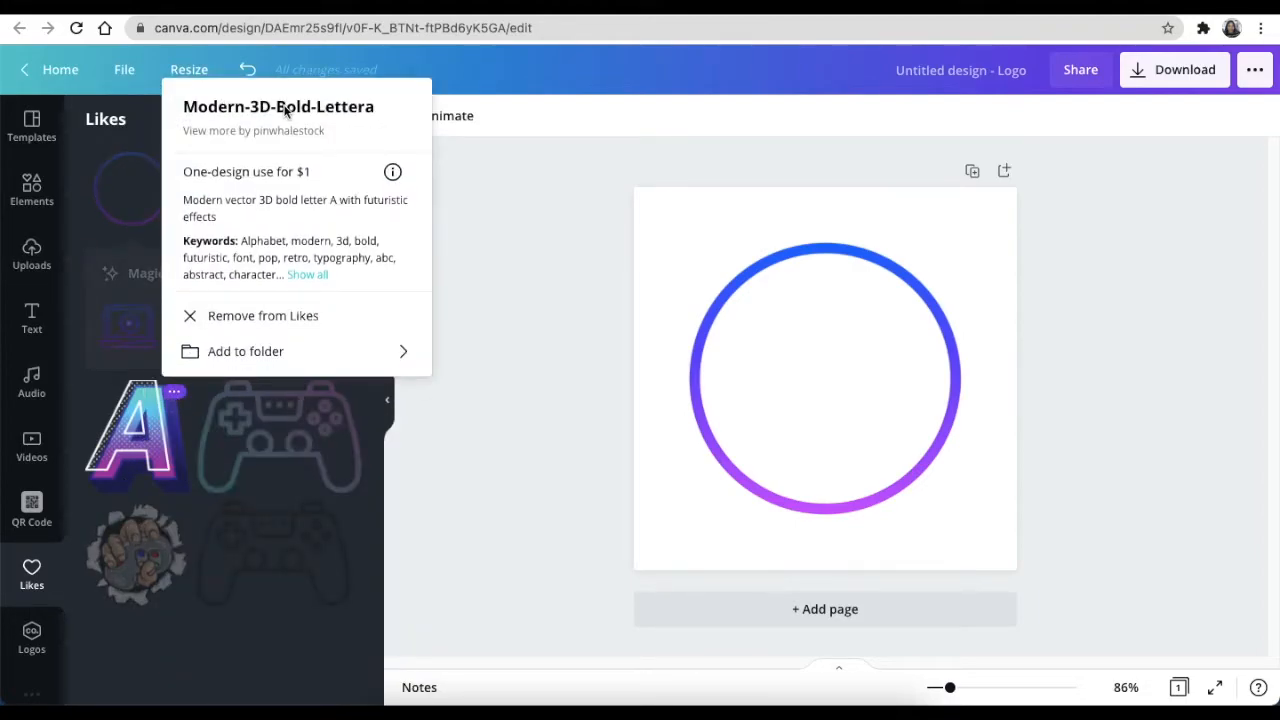
click(152, 450)
click(155, 428)
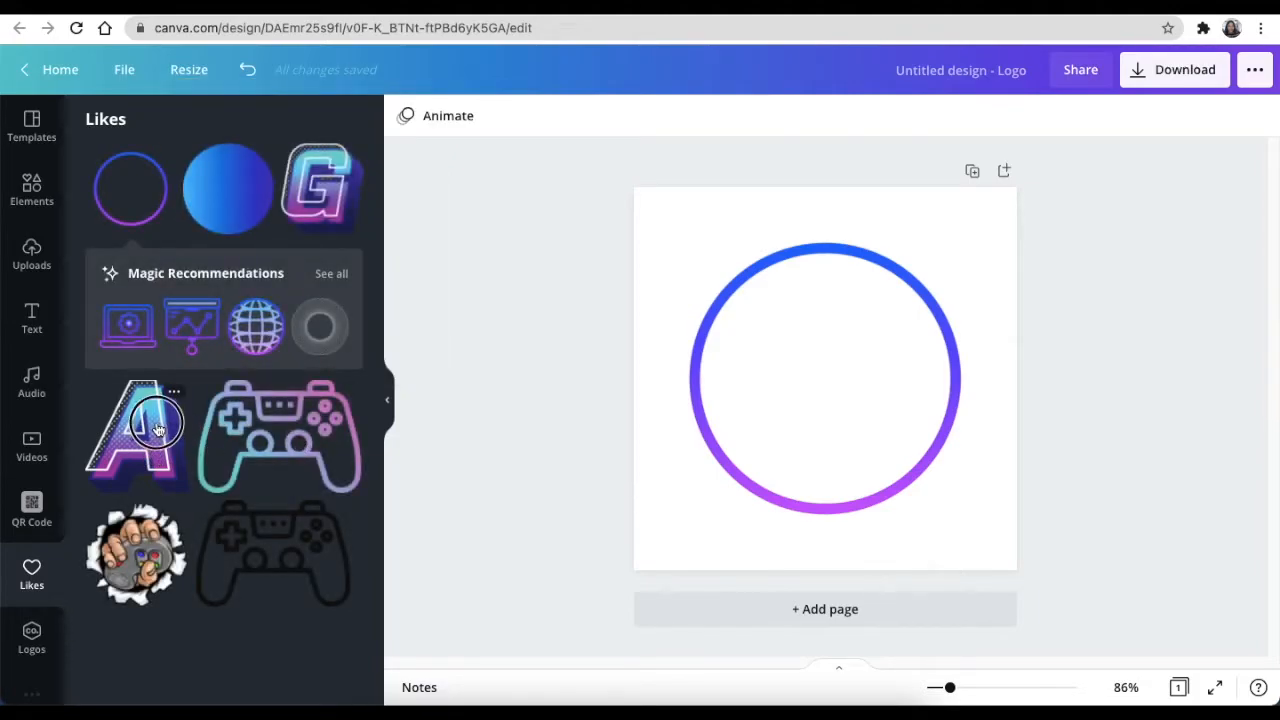
drag(855, 418, 790, 364)
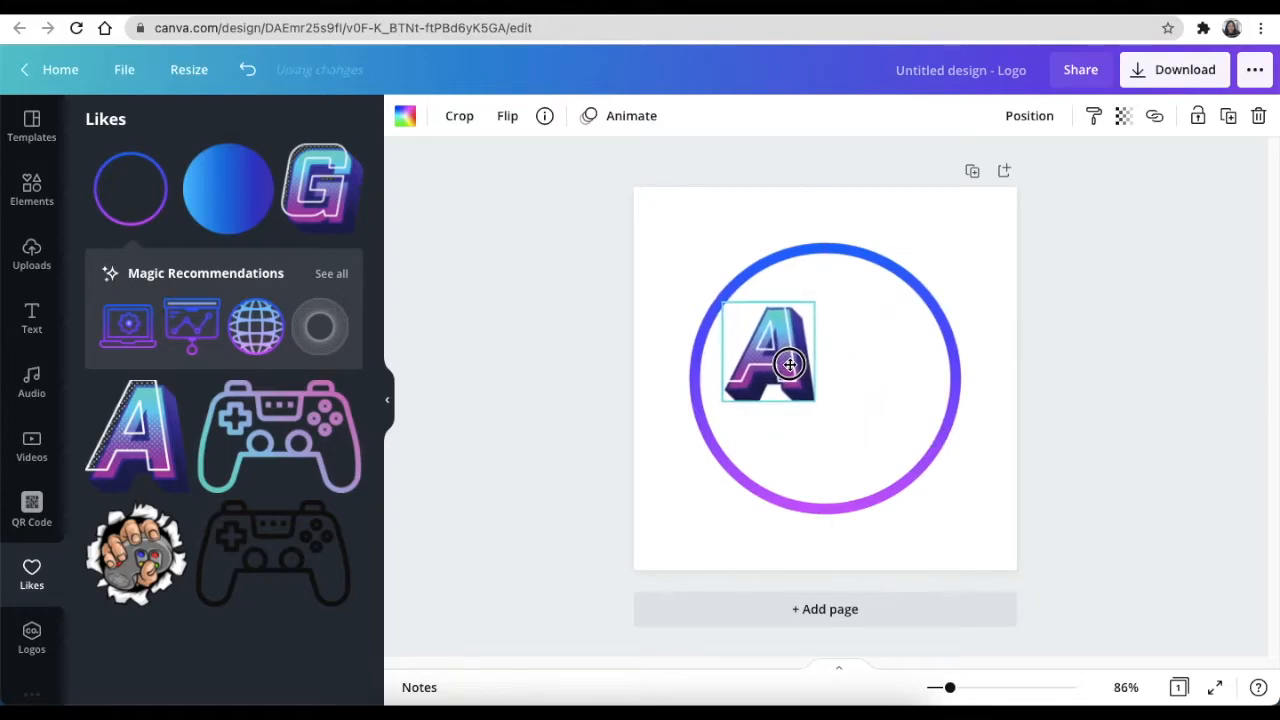
drag(818, 405, 797, 405)
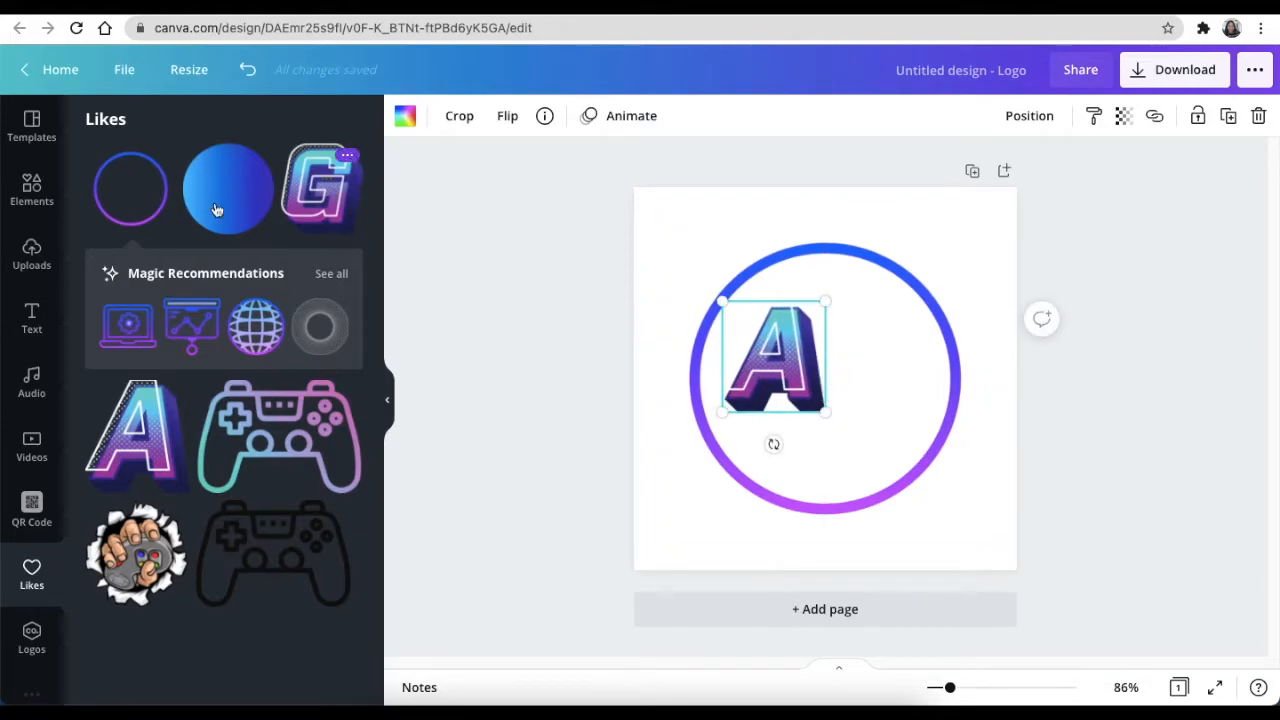
Step: Search the elements for "g" to look for a matching letter graphic and deselect the letter A
click(32, 190)
click(98, 126)
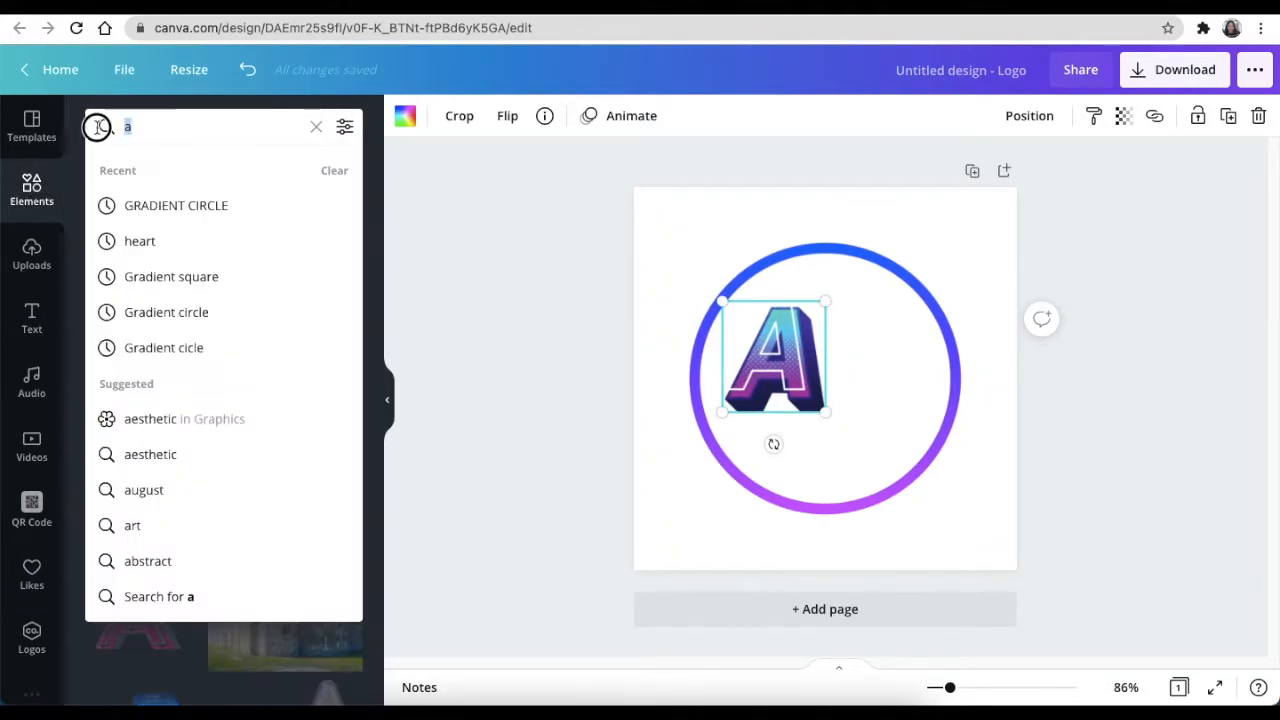
text(g)
key(Return)
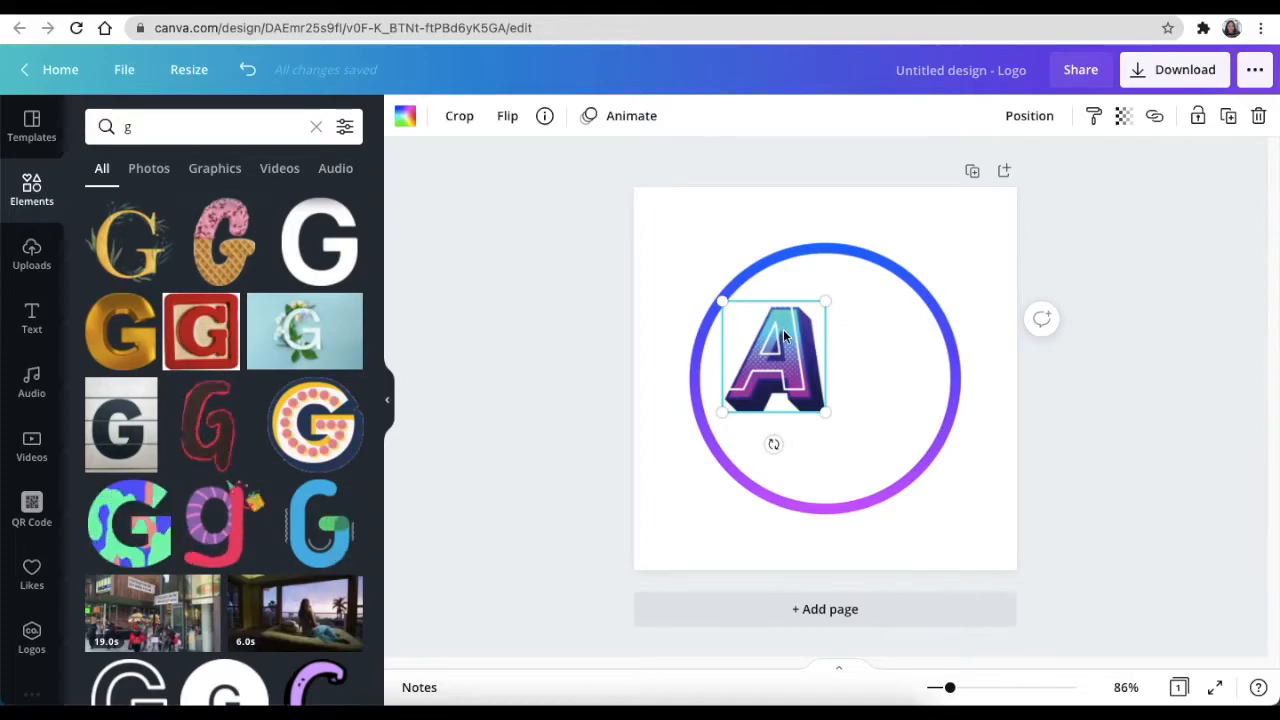
click(478, 395)
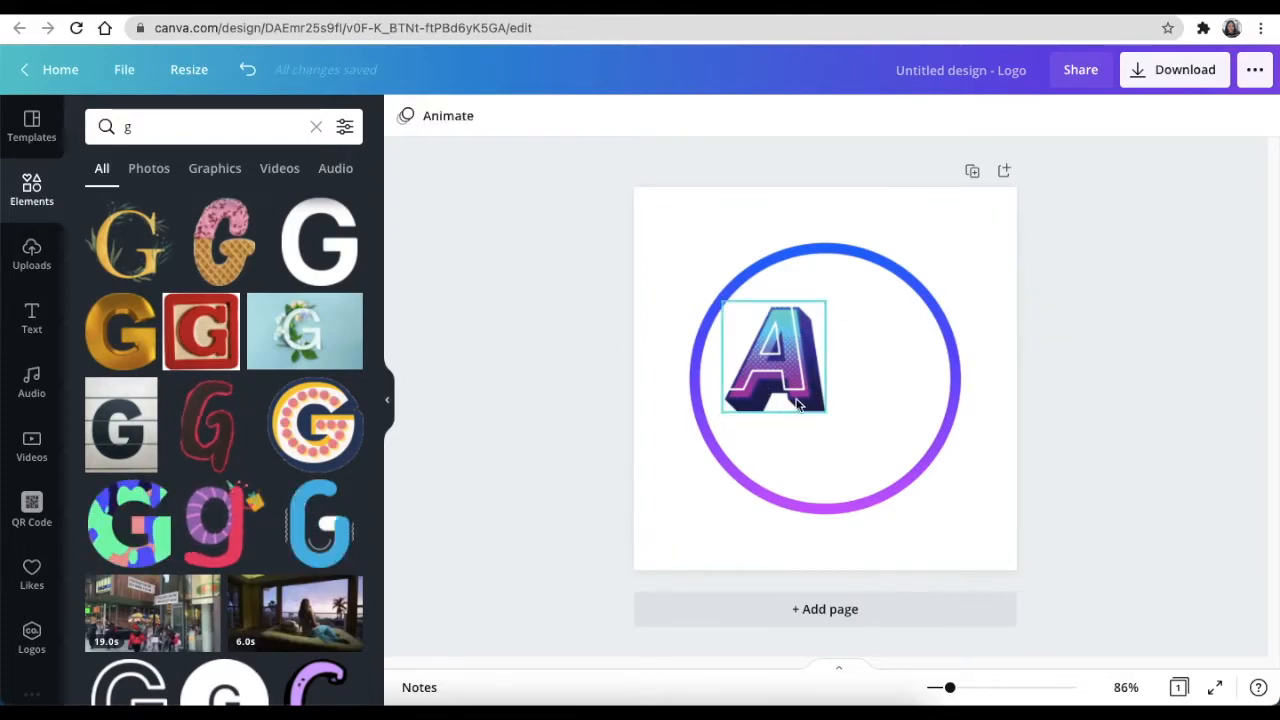
Step: Insert the liked 3D letter G graphic and place it beside the letter A inside the ring
click(31, 572)
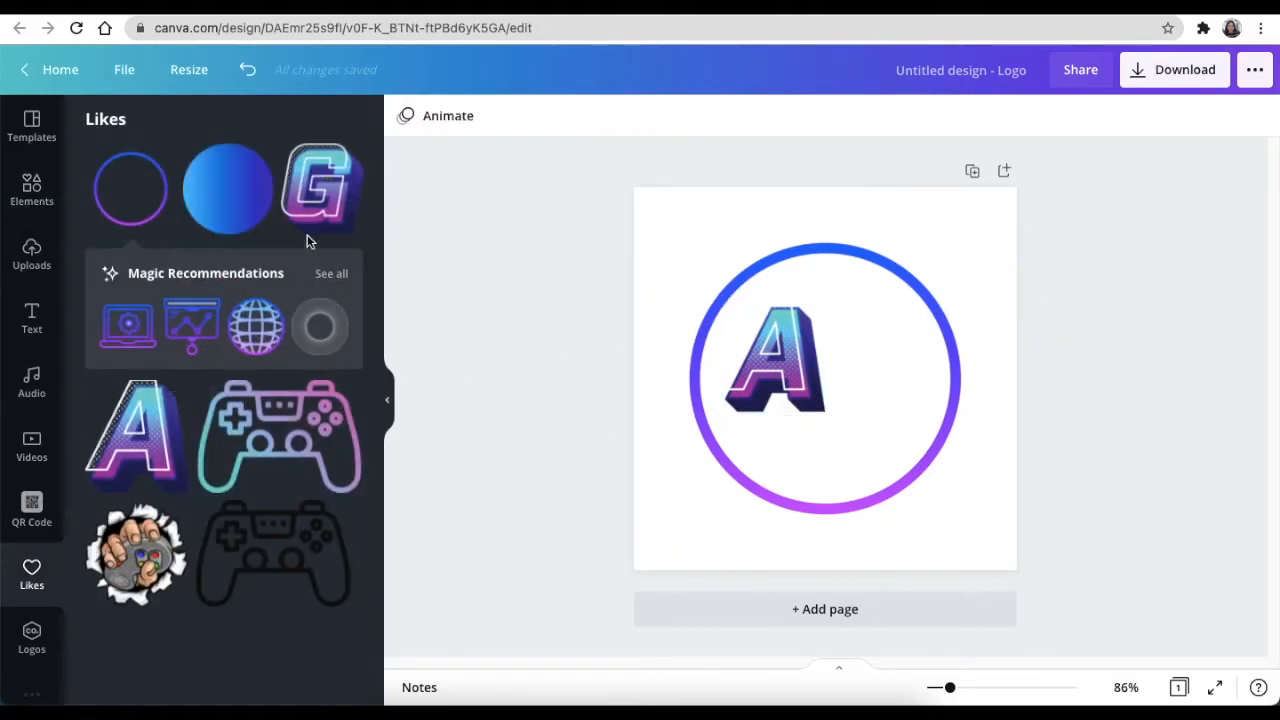
click(333, 199)
drag(893, 452, 879, 370)
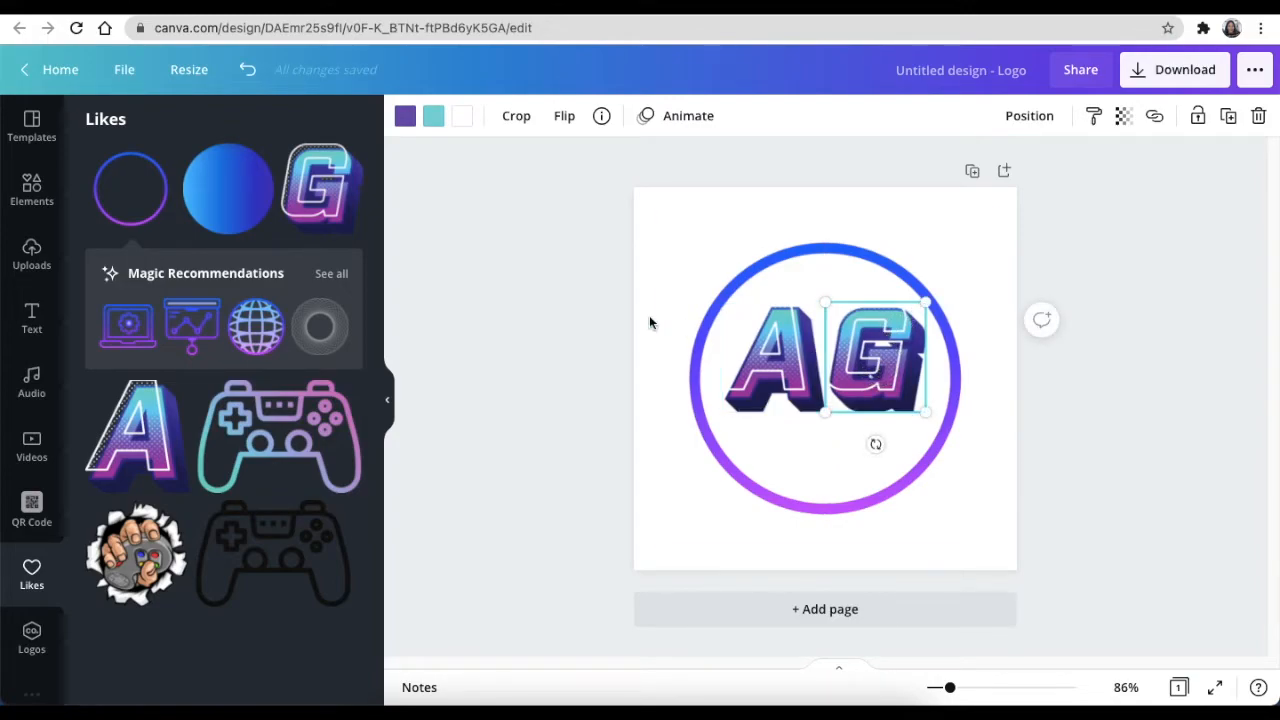
click(474, 263)
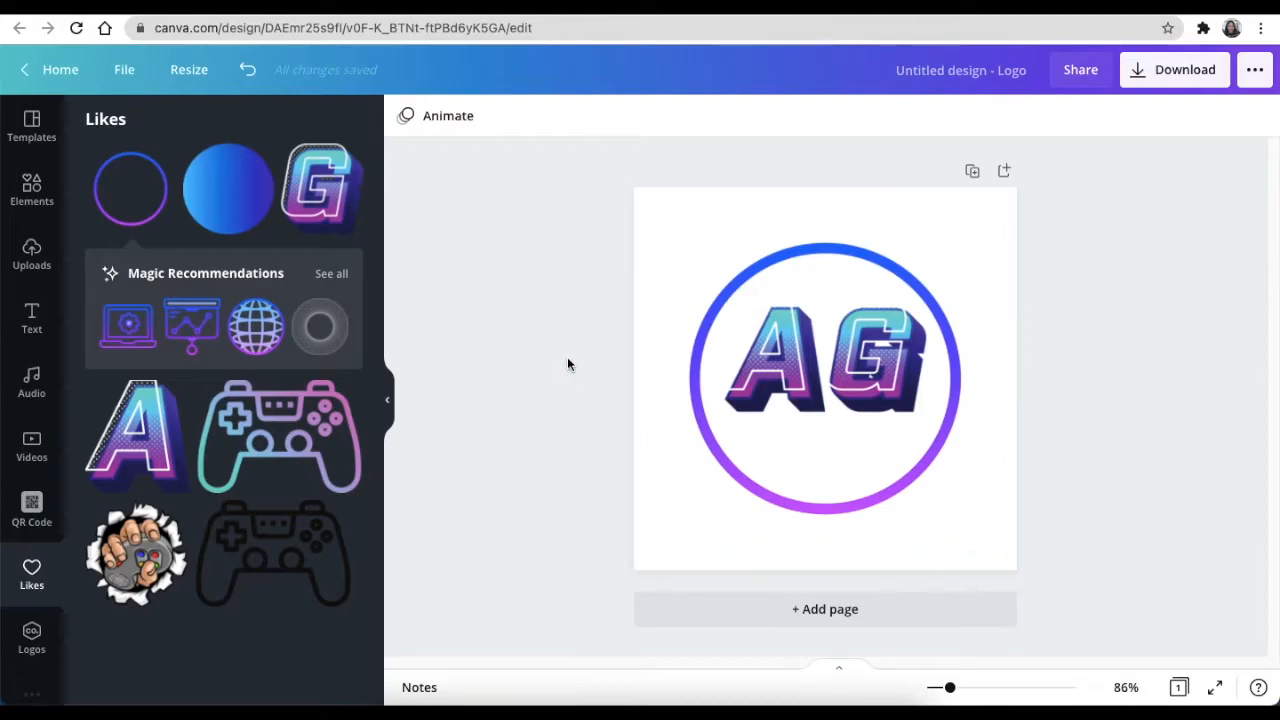
Step: Insert the recently used GLOW text style and replace its text with "^"
click(29, 322)
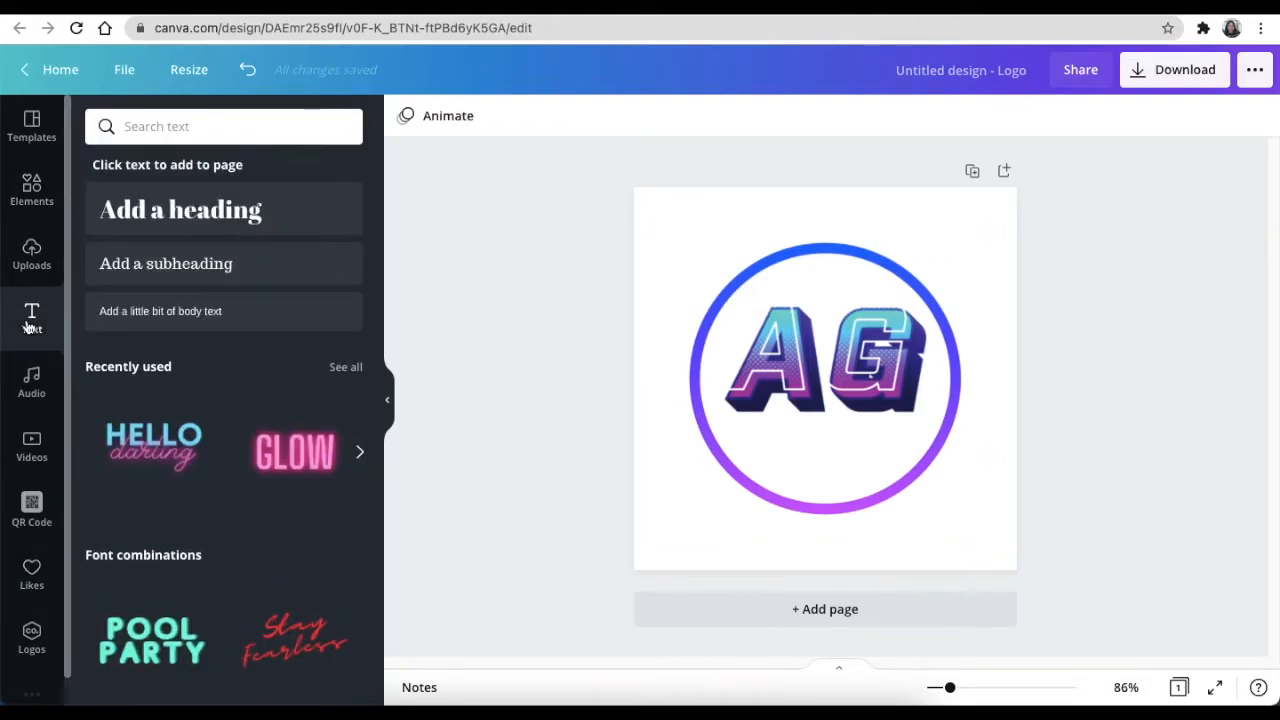
scroll(214, 443, down, 2)
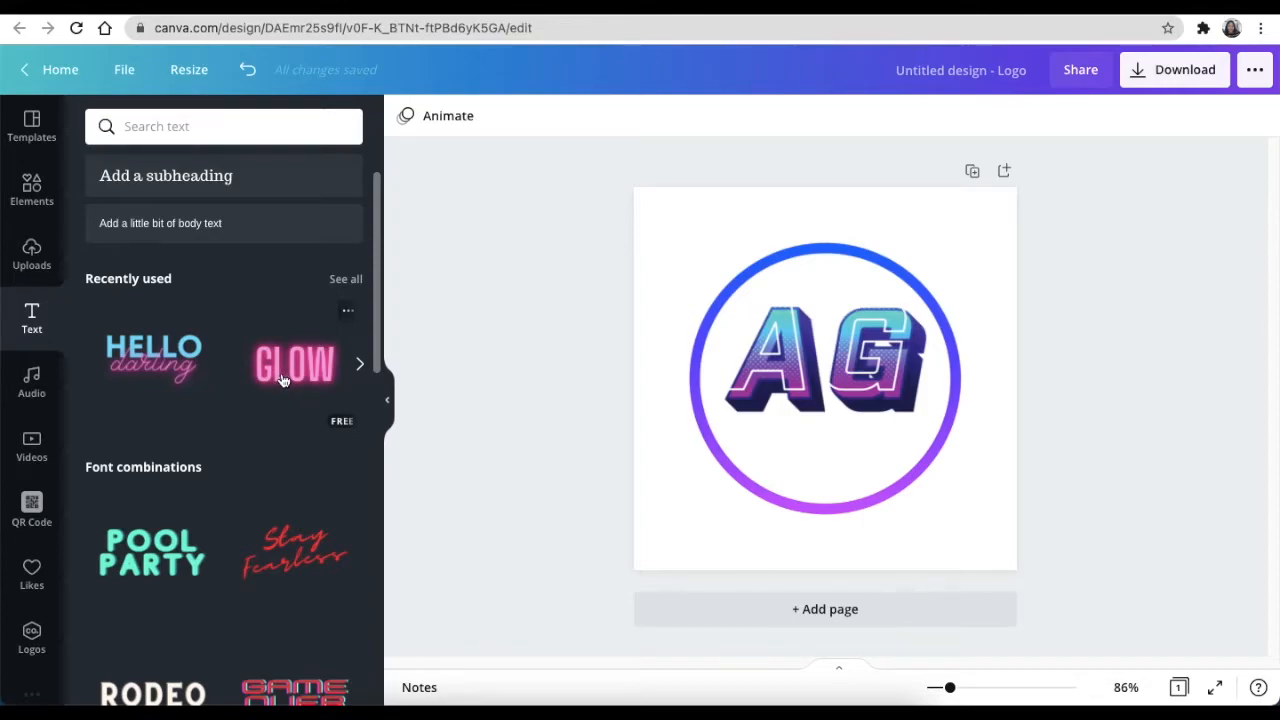
click(283, 370)
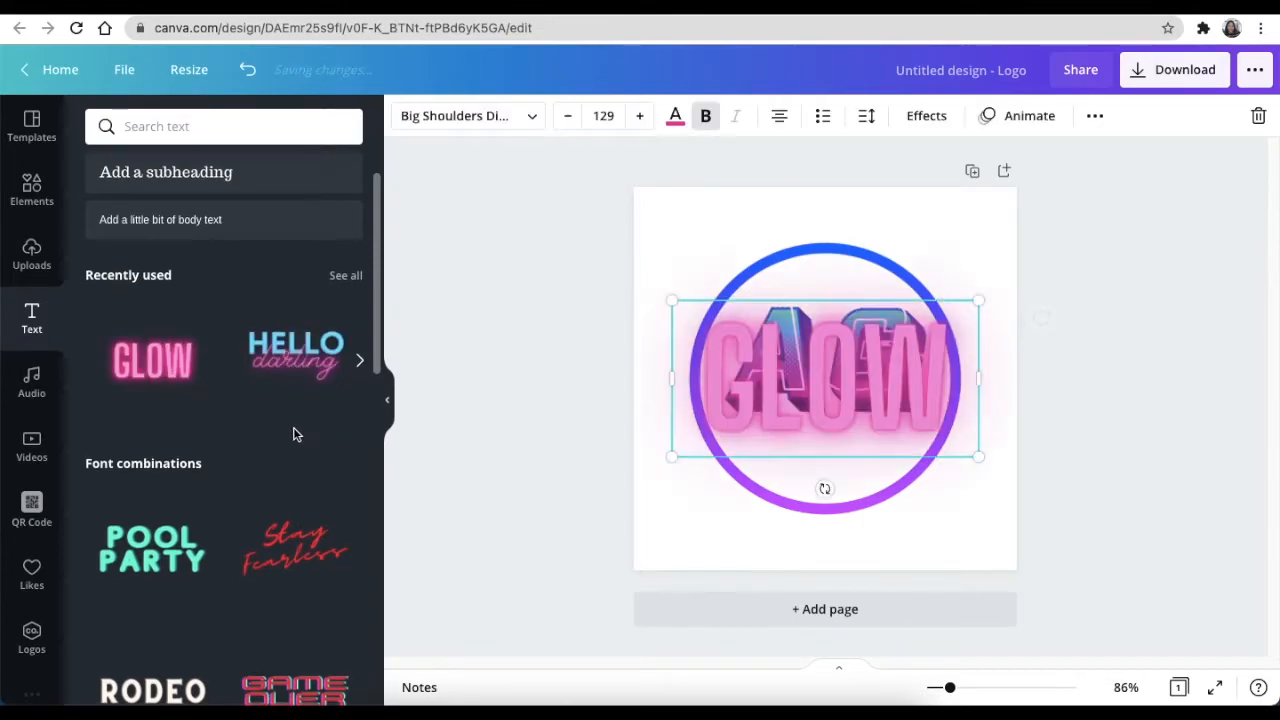
double_click(788, 430)
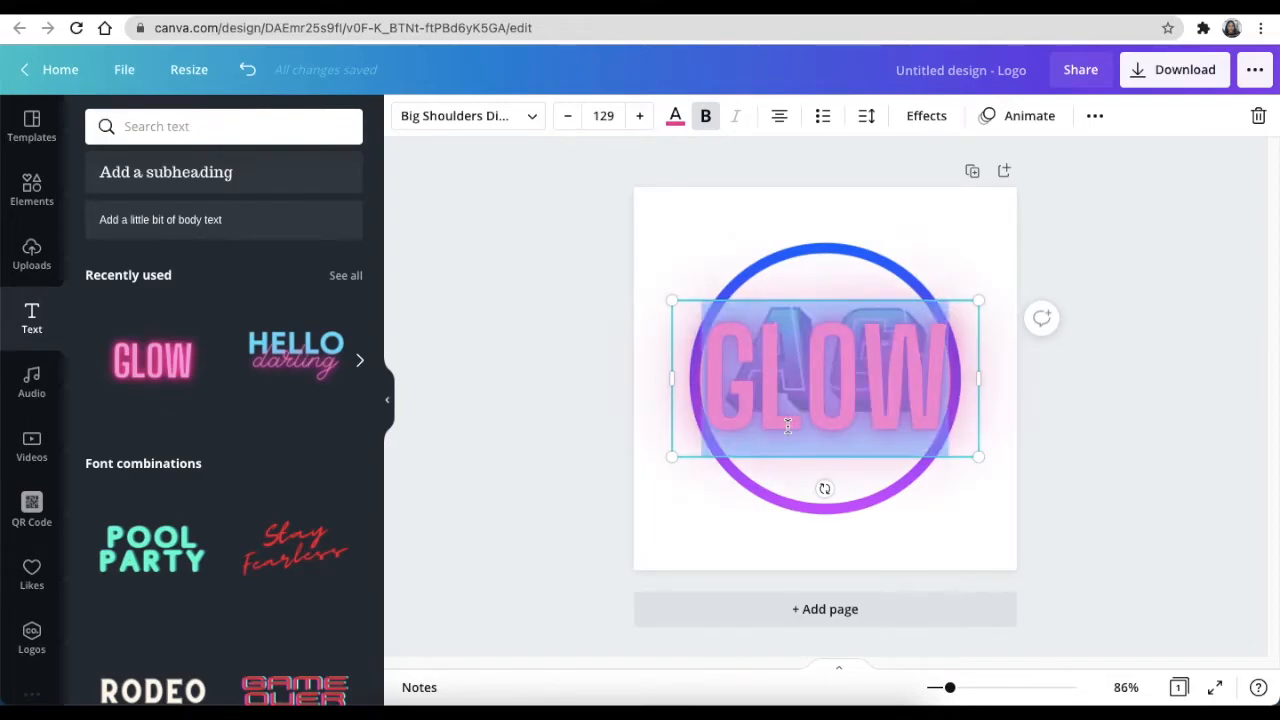
text(A)
key(BackSpace)
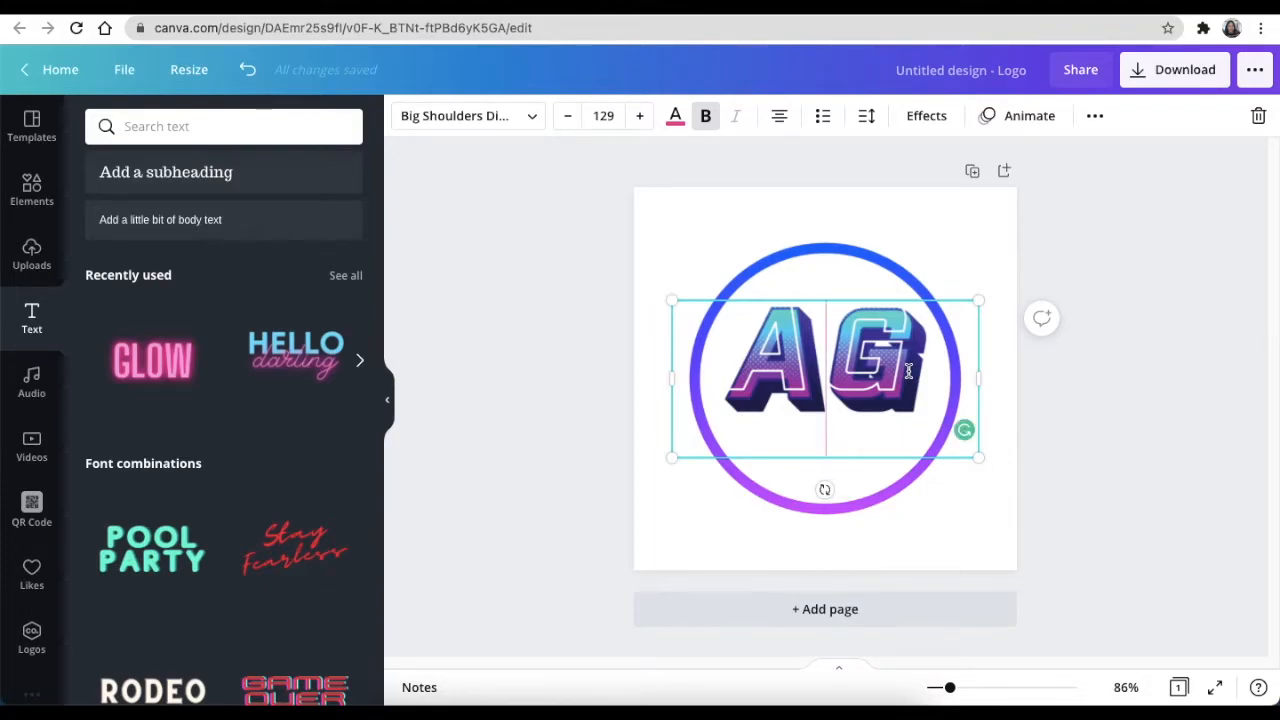
text(A)
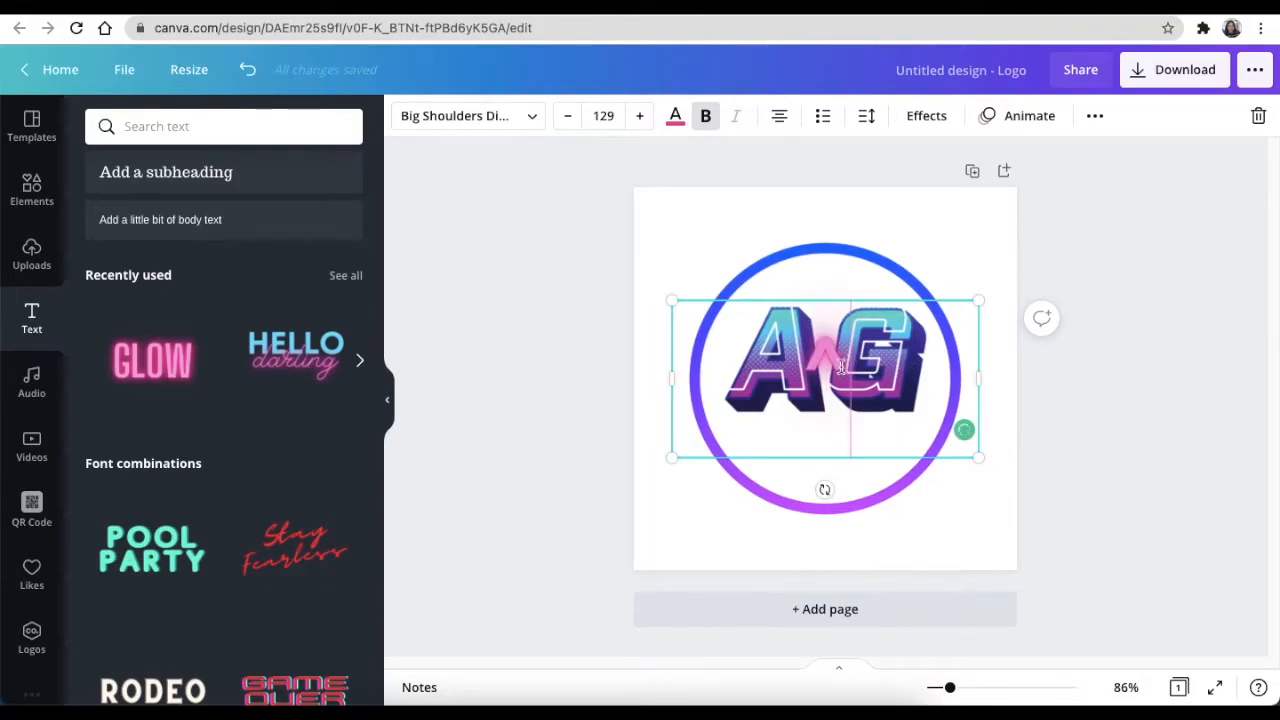
Step: Recolour the glowing "^" text with the document's turquoise and deselect it
drag(816, 360, 849, 361)
click(675, 115)
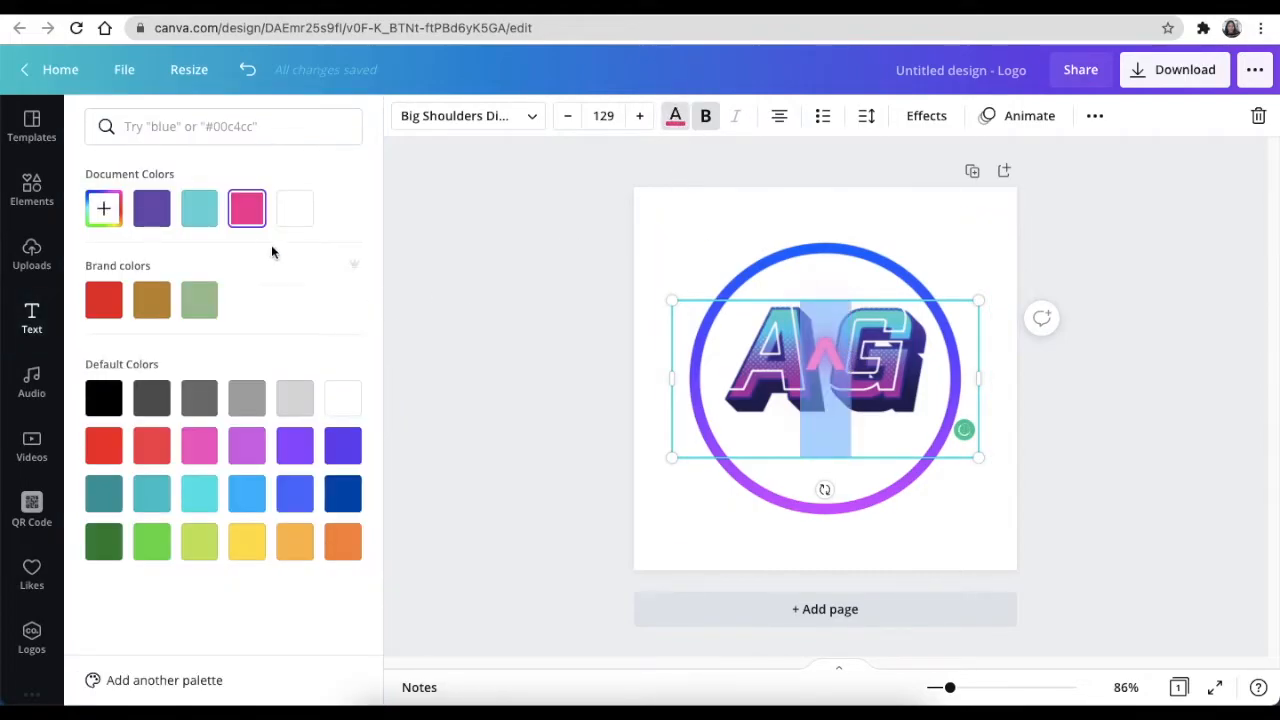
click(193, 213)
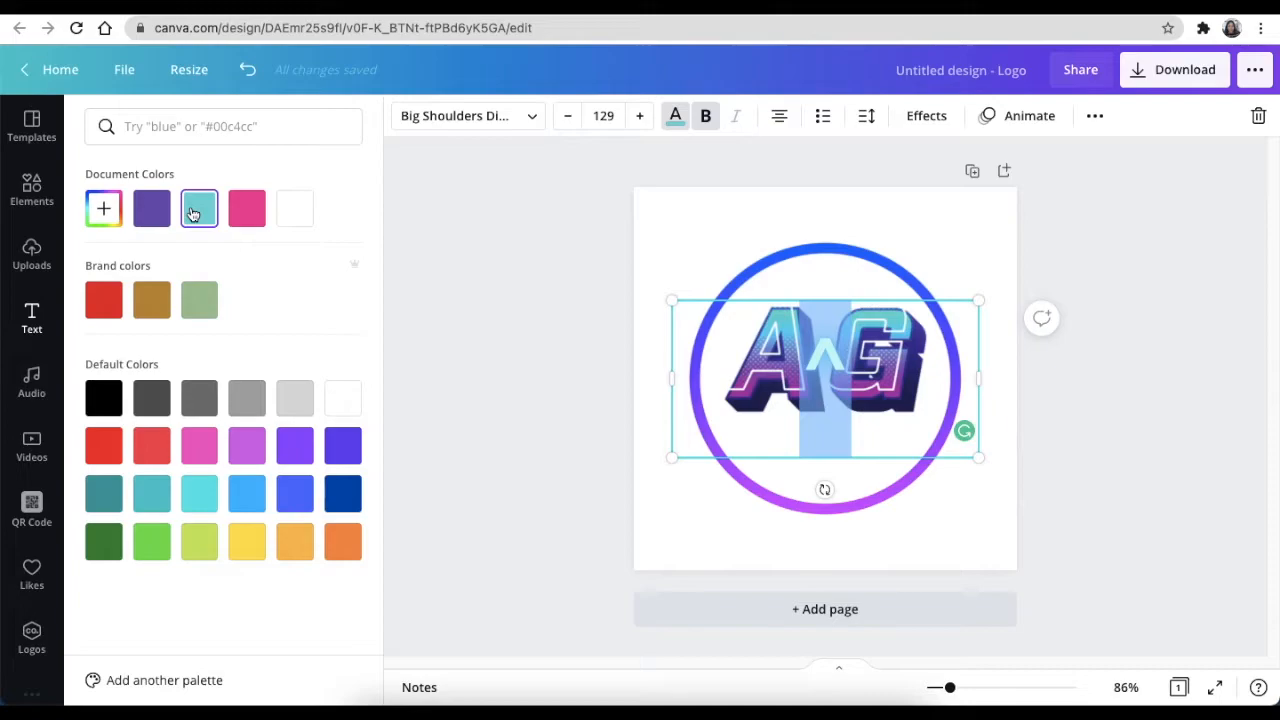
click(598, 434)
click(1054, 477)
Step: Shrink the "^" text to font size 111 and place it on top of the letter A
click(831, 372)
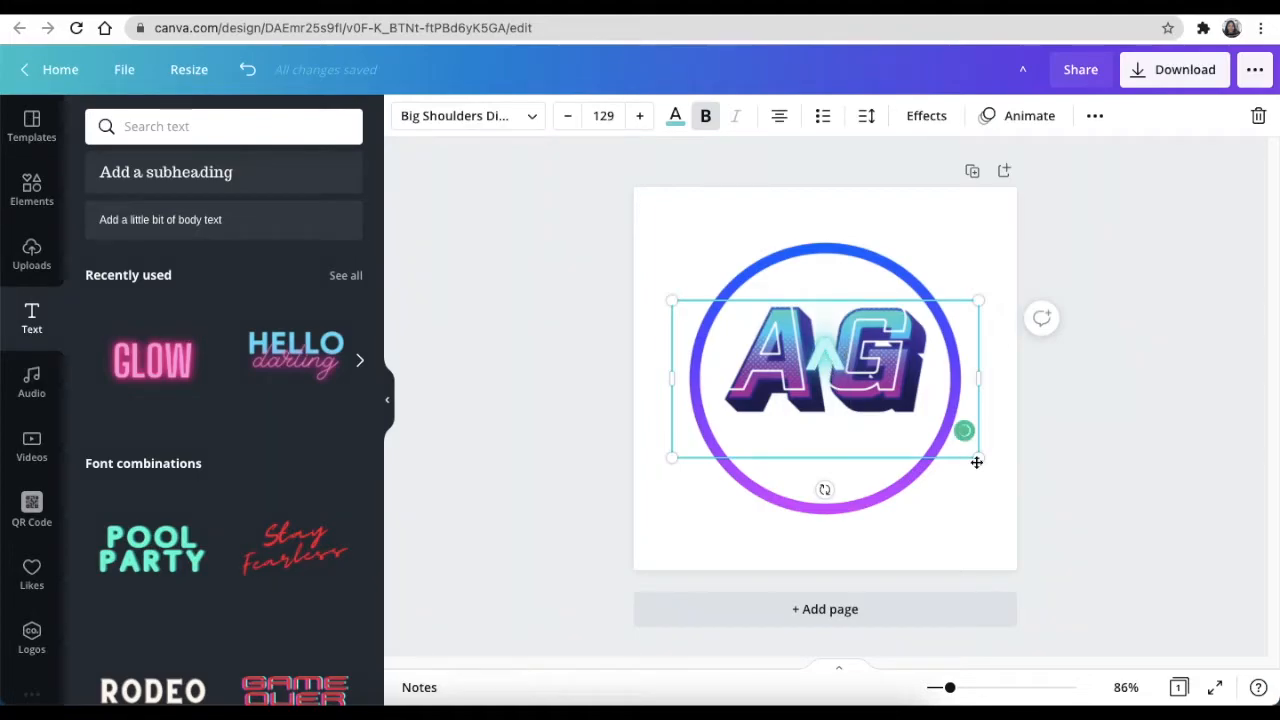
drag(979, 457, 936, 435)
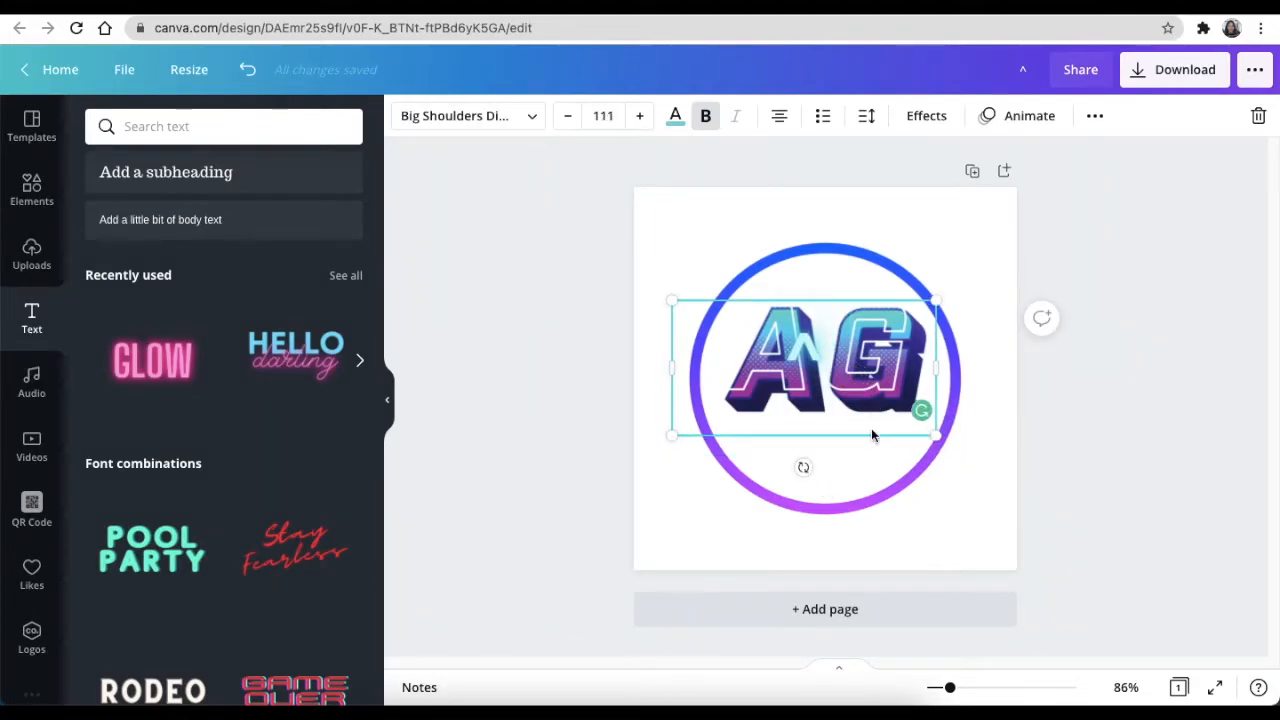
click(674, 310)
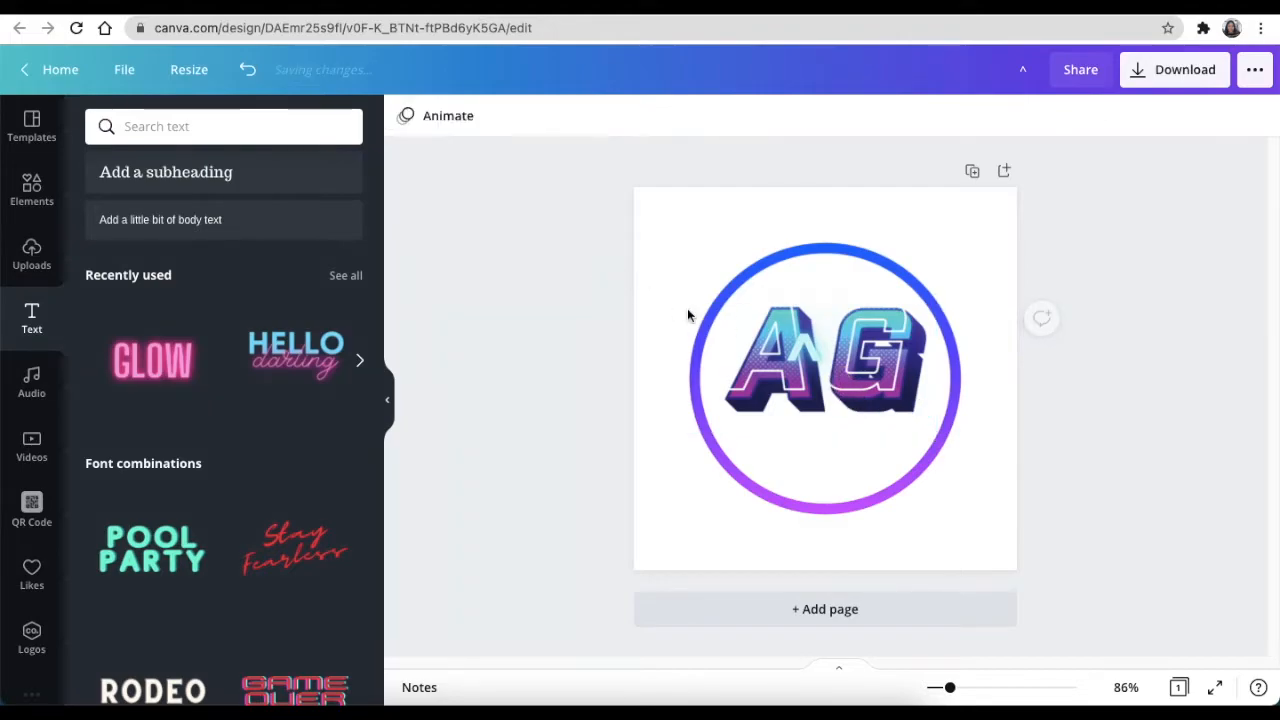
drag(794, 345, 788, 300)
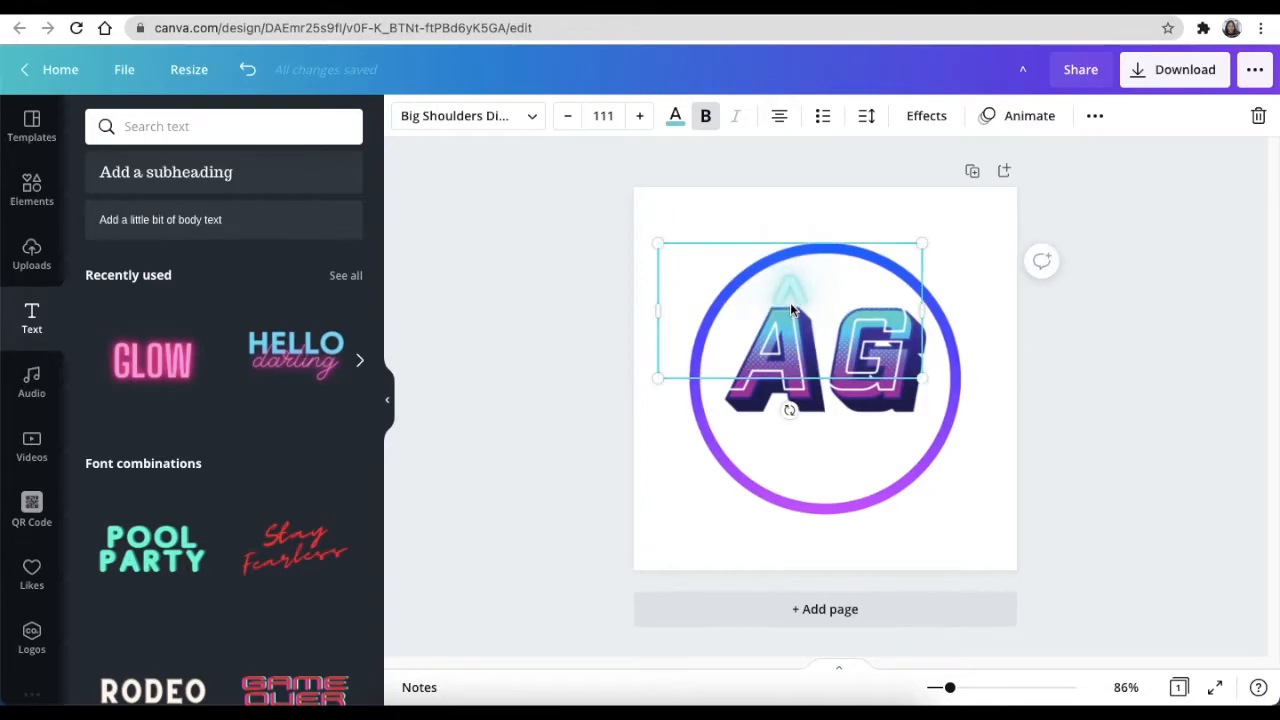
Step: Recolour the "^" text with the document's purple and fine-tune the shade as a custom colour
click(676, 117)
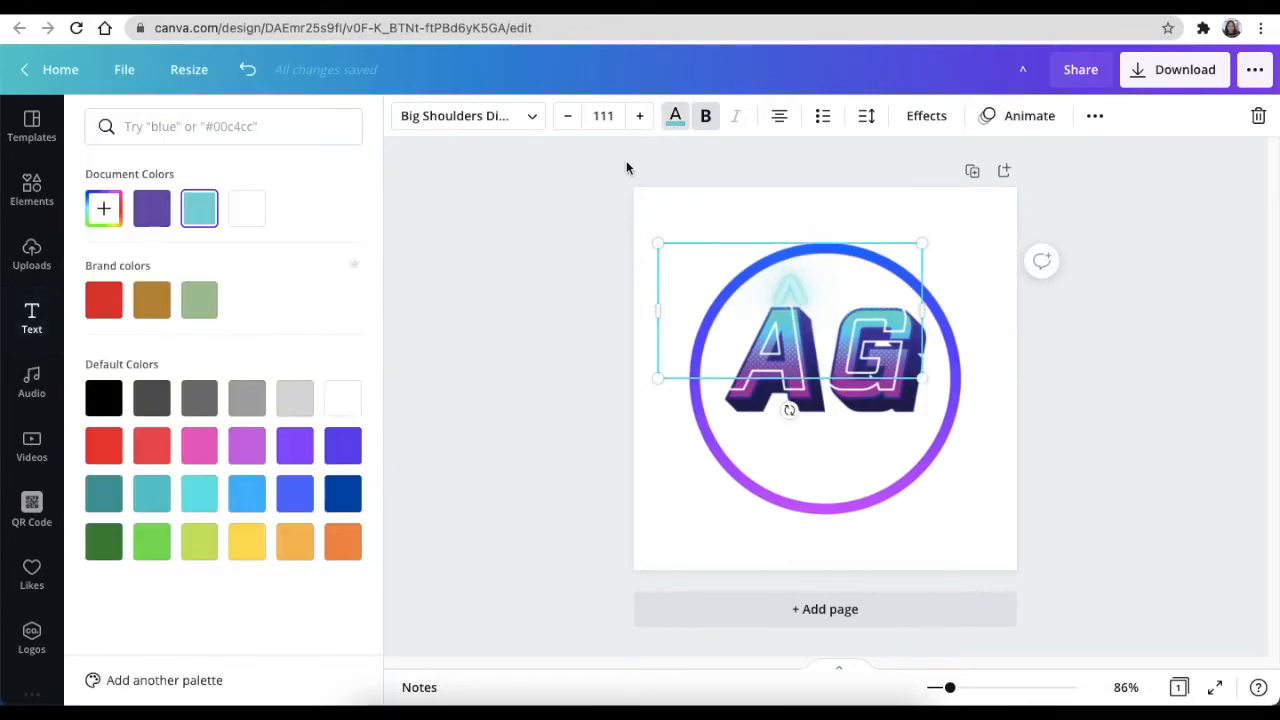
click(152, 210)
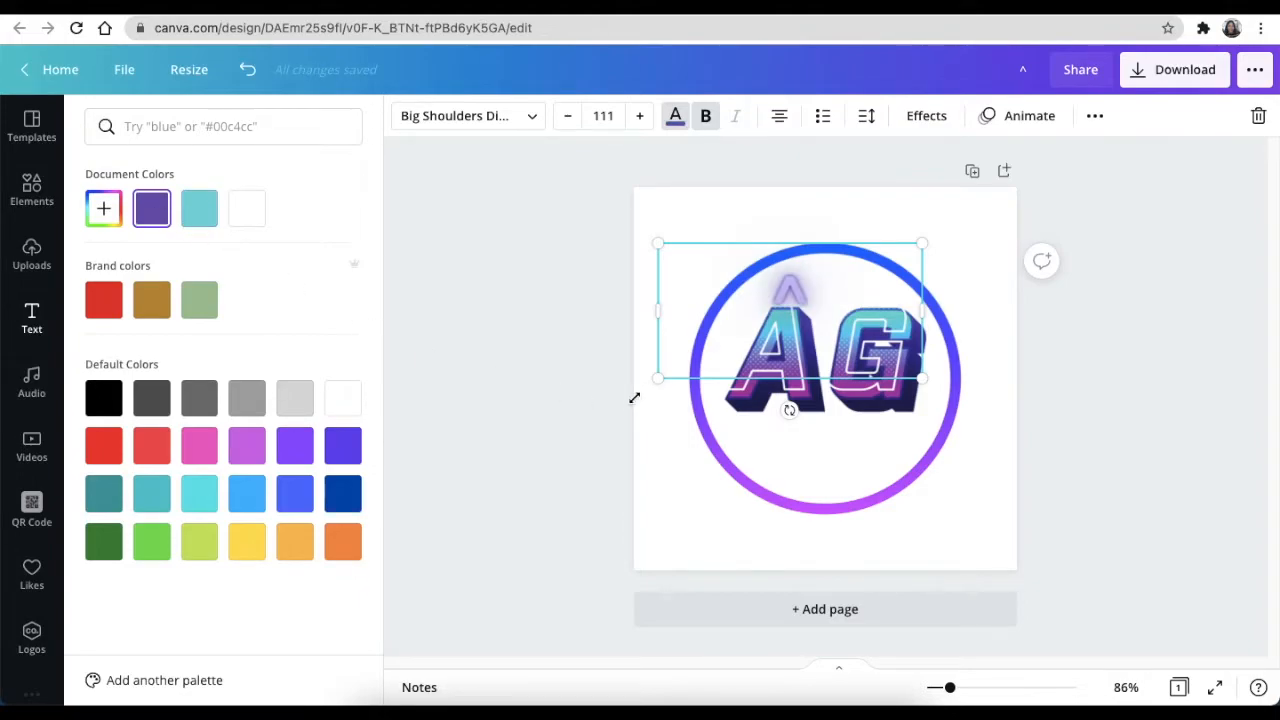
click(697, 376)
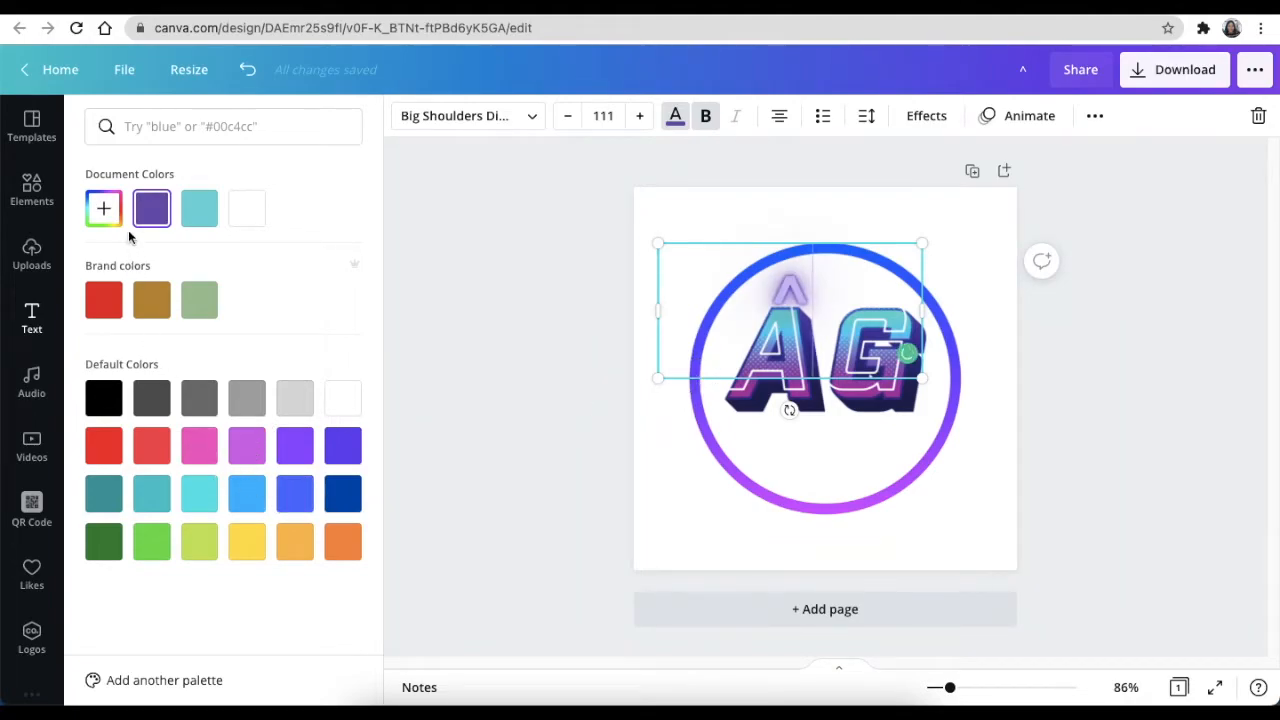
click(103, 208)
drag(223, 276, 319, 272)
click(577, 360)
click(578, 360)
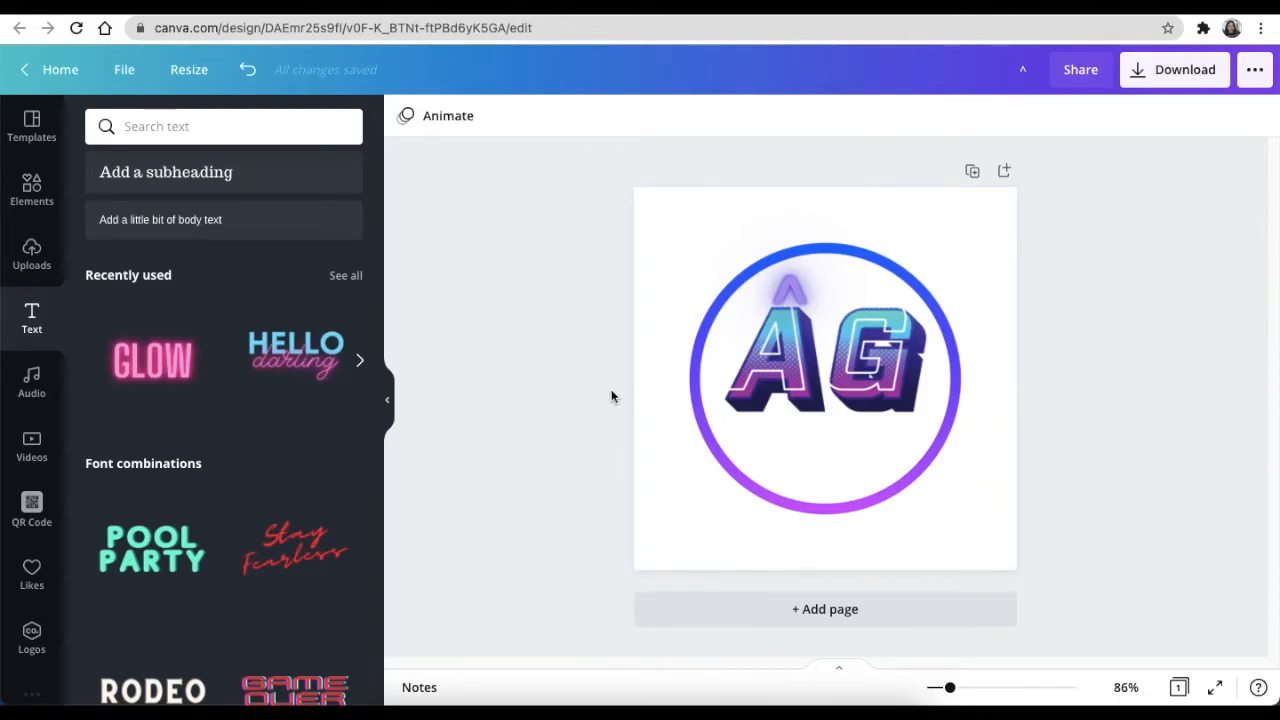
Step: Search the elements for "gamer" and check the details of the turquoise-to-pink gradient game controller graphic
click(24, 198)
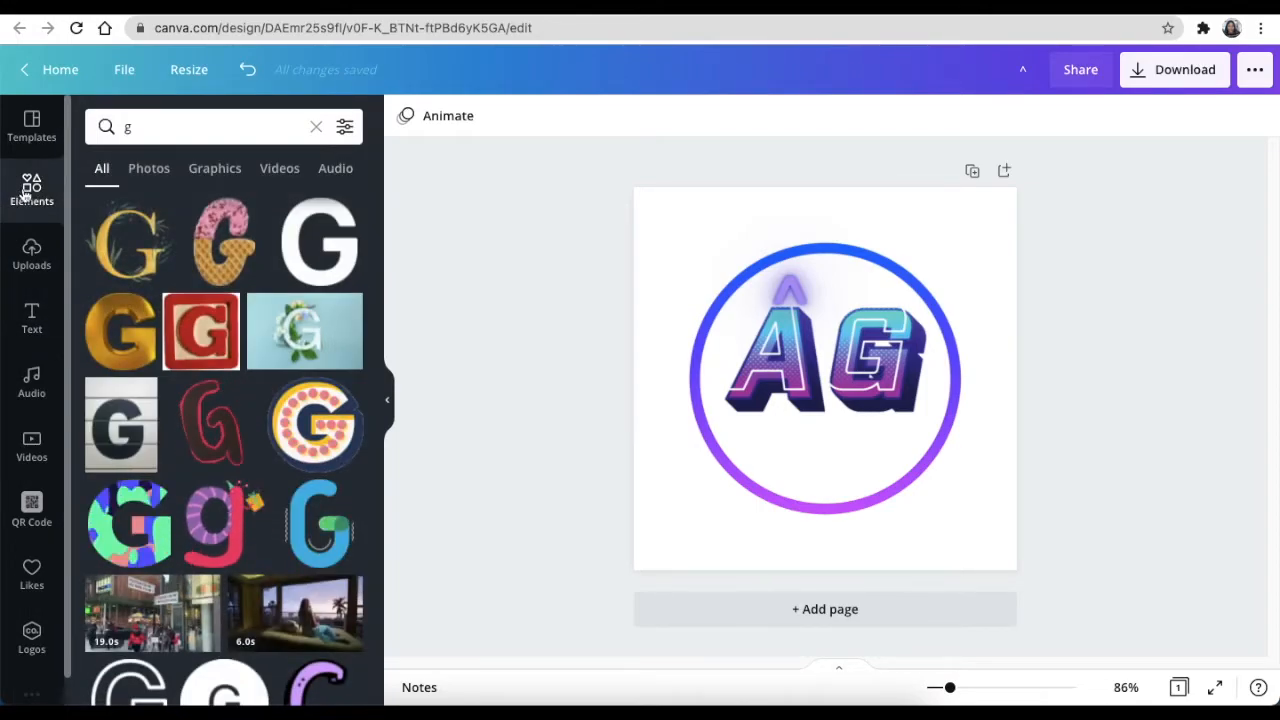
click(110, 127)
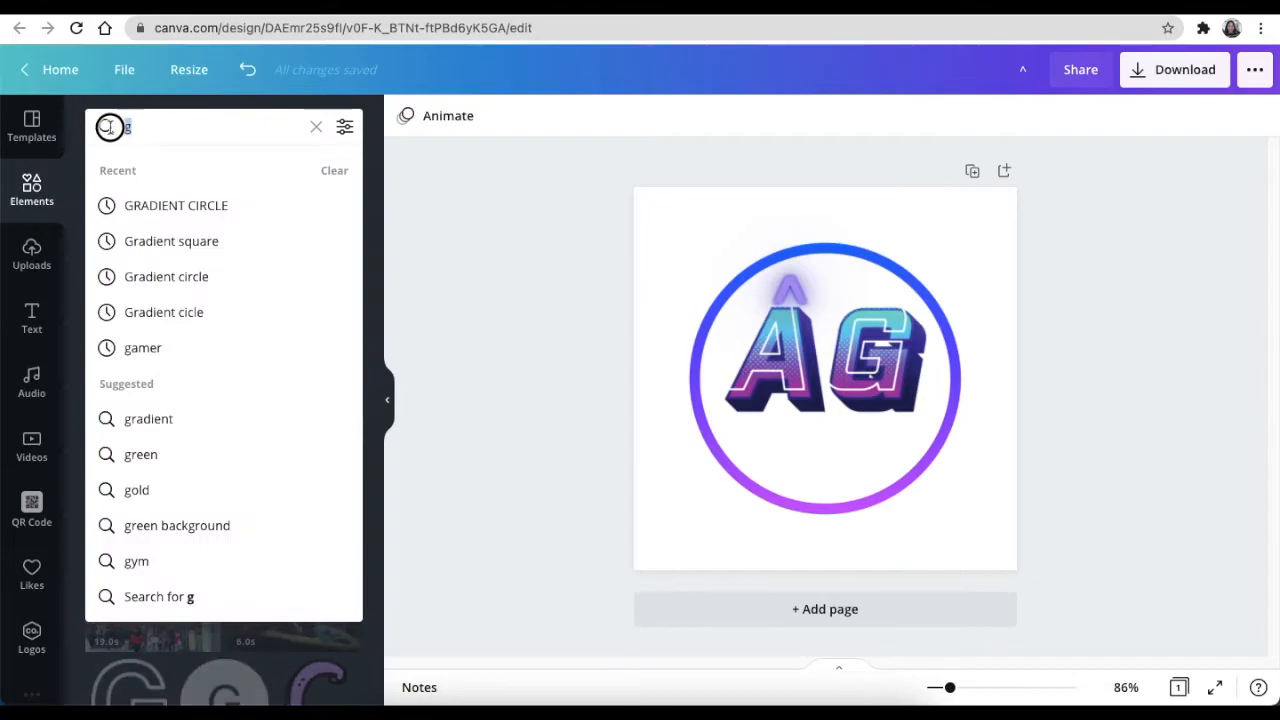
text(amer)
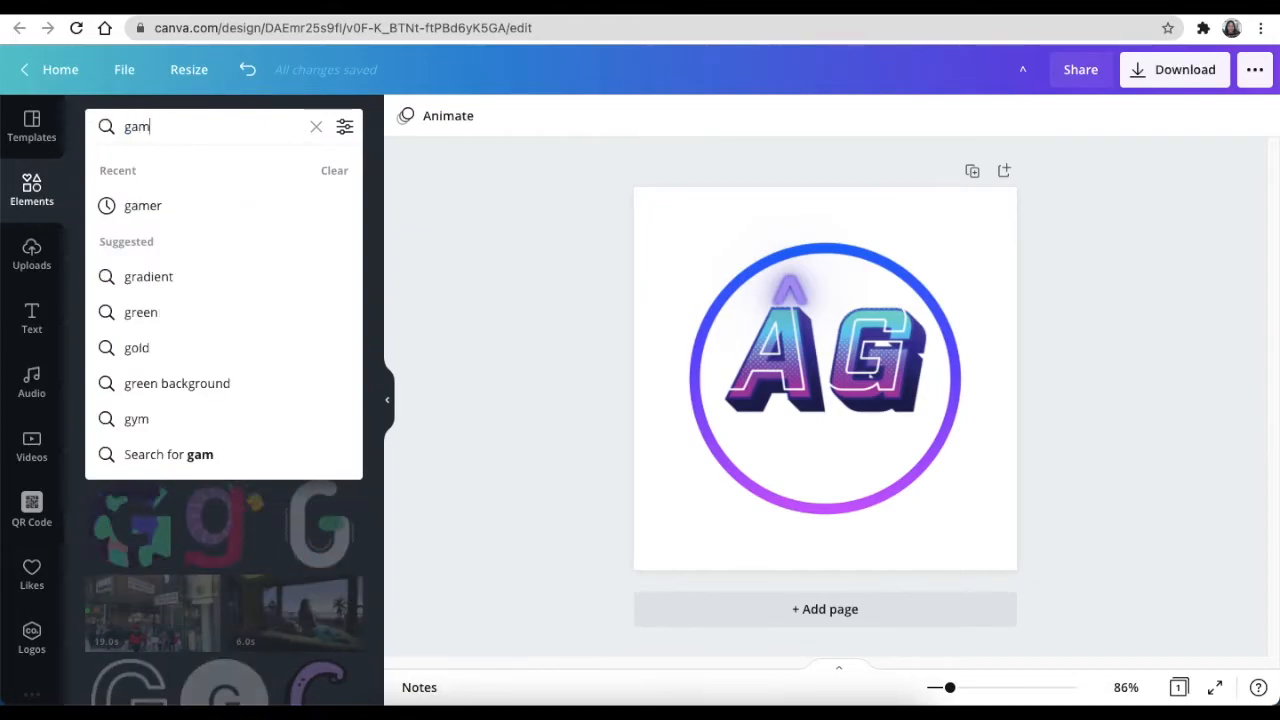
key(Return)
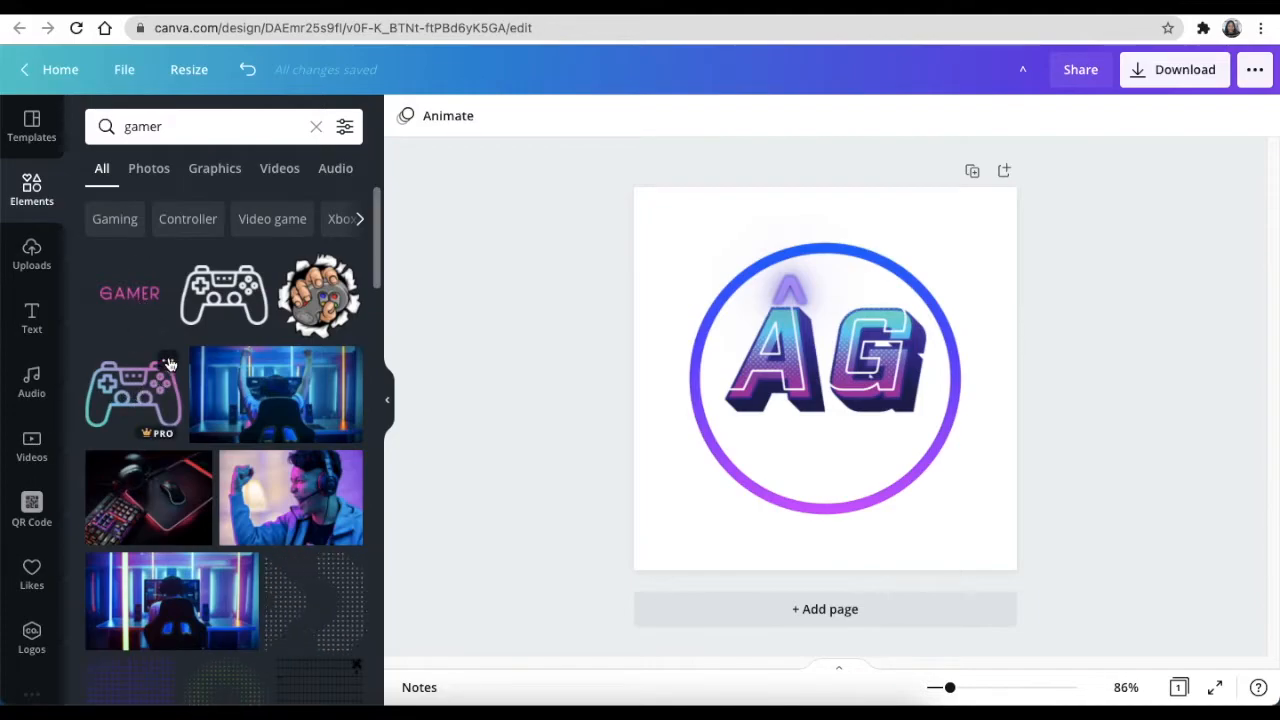
click(170, 364)
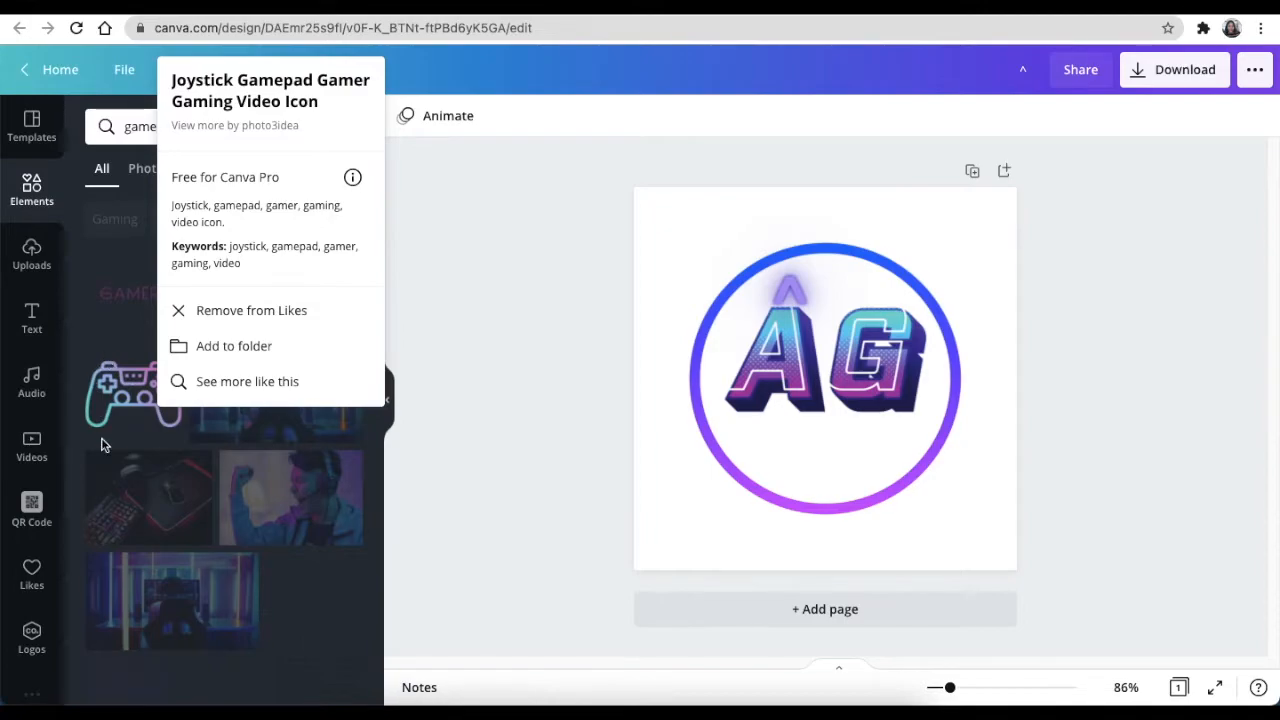
click(429, 369)
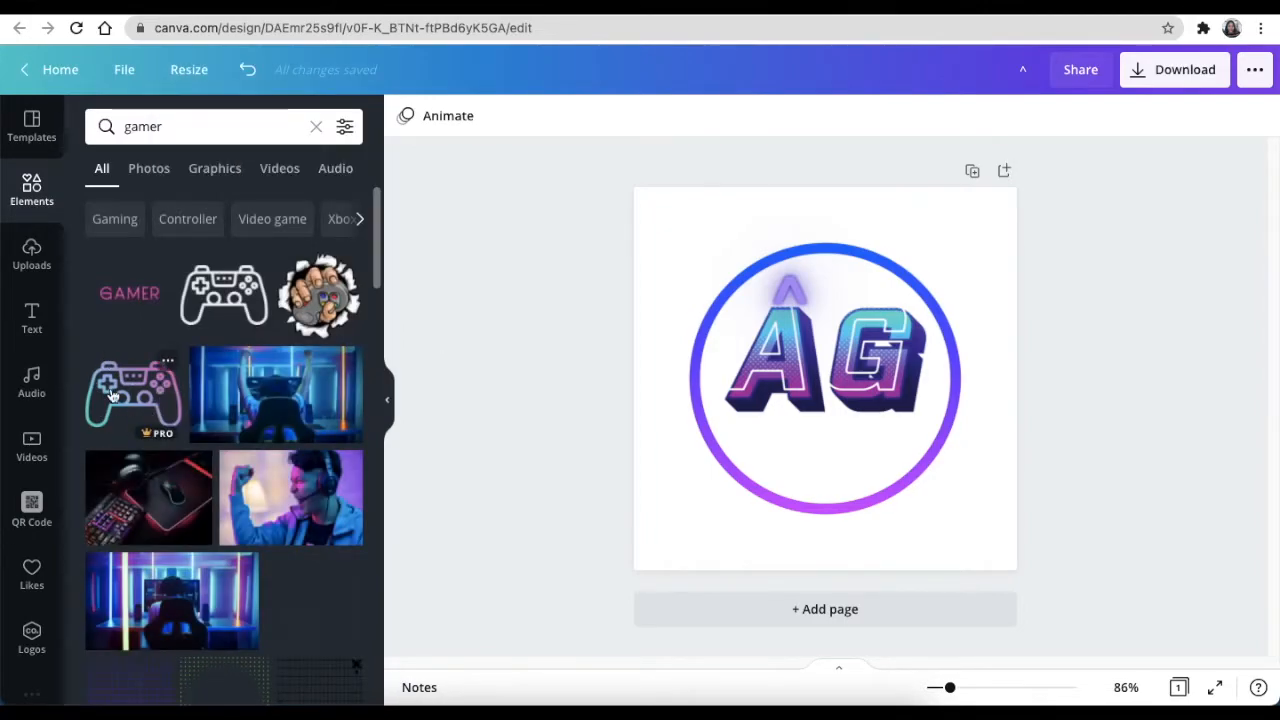
Step: Insert the gradient game controller graphic, shrink it and centre it below the letters inside the ring
click(120, 400)
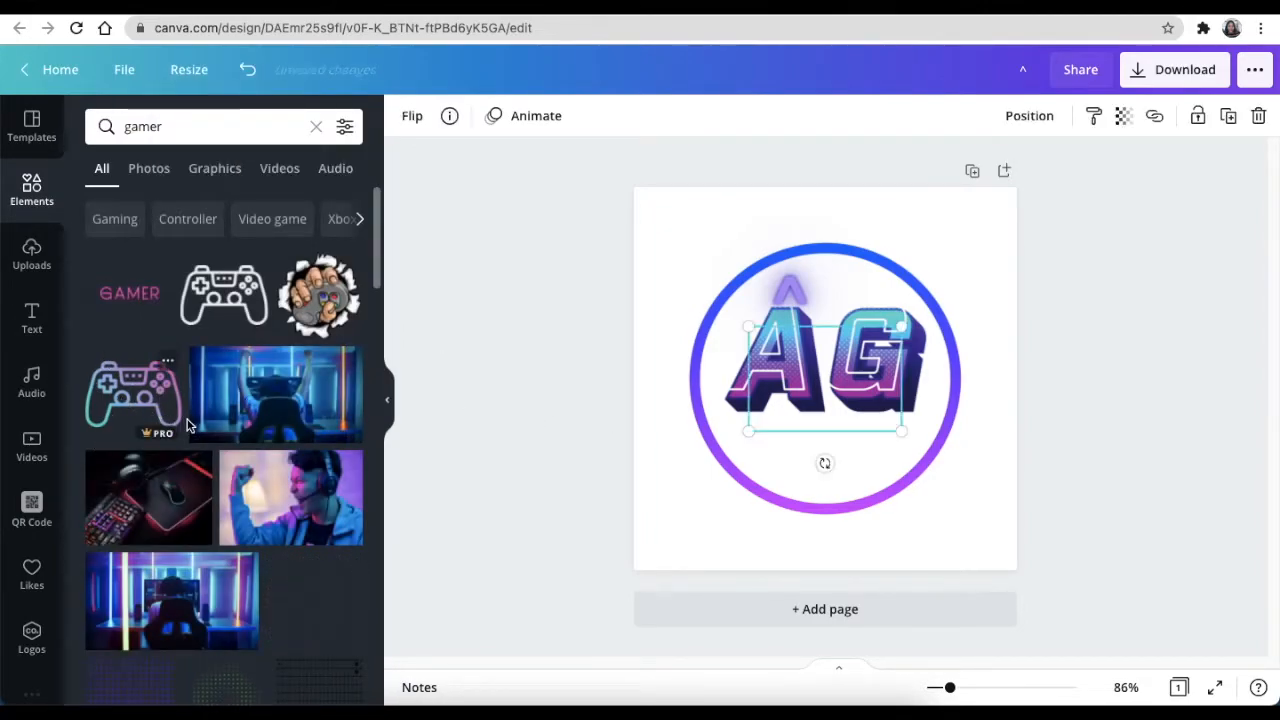
drag(838, 371, 839, 397)
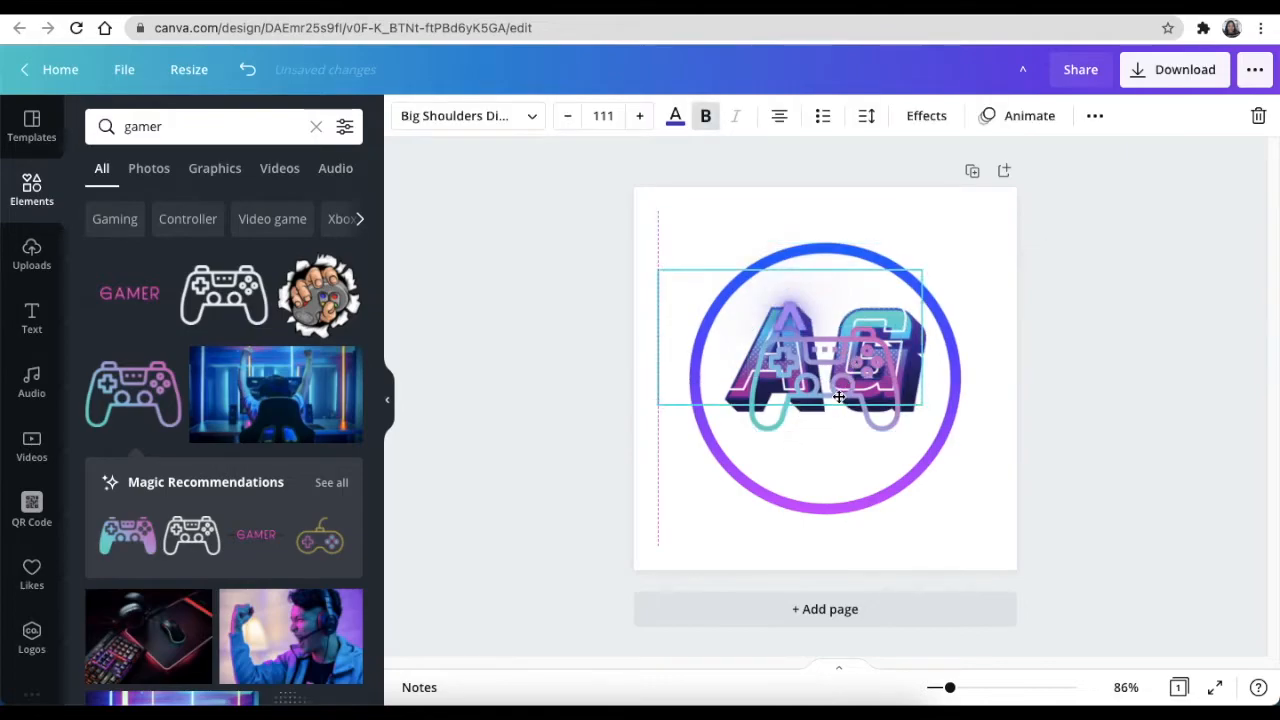
key(ctrl+z)
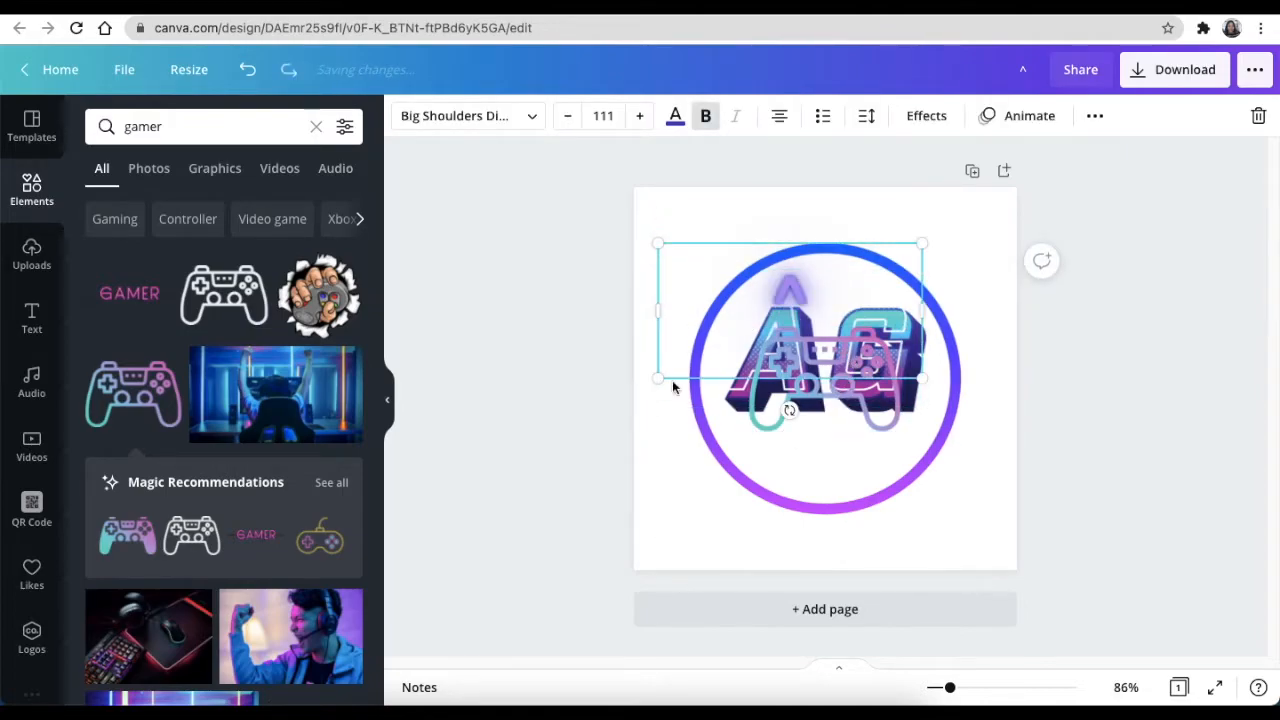
drag(775, 423, 780, 476)
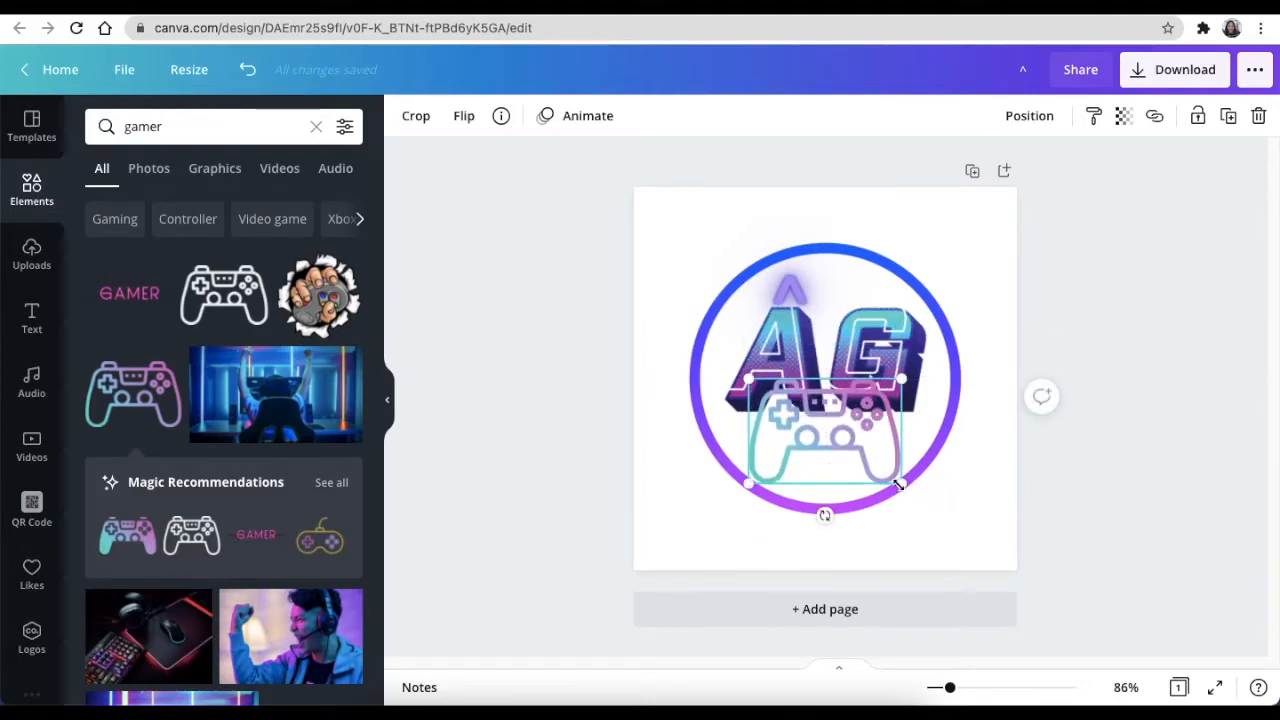
drag(891, 477, 866, 464)
drag(824, 423, 841, 455)
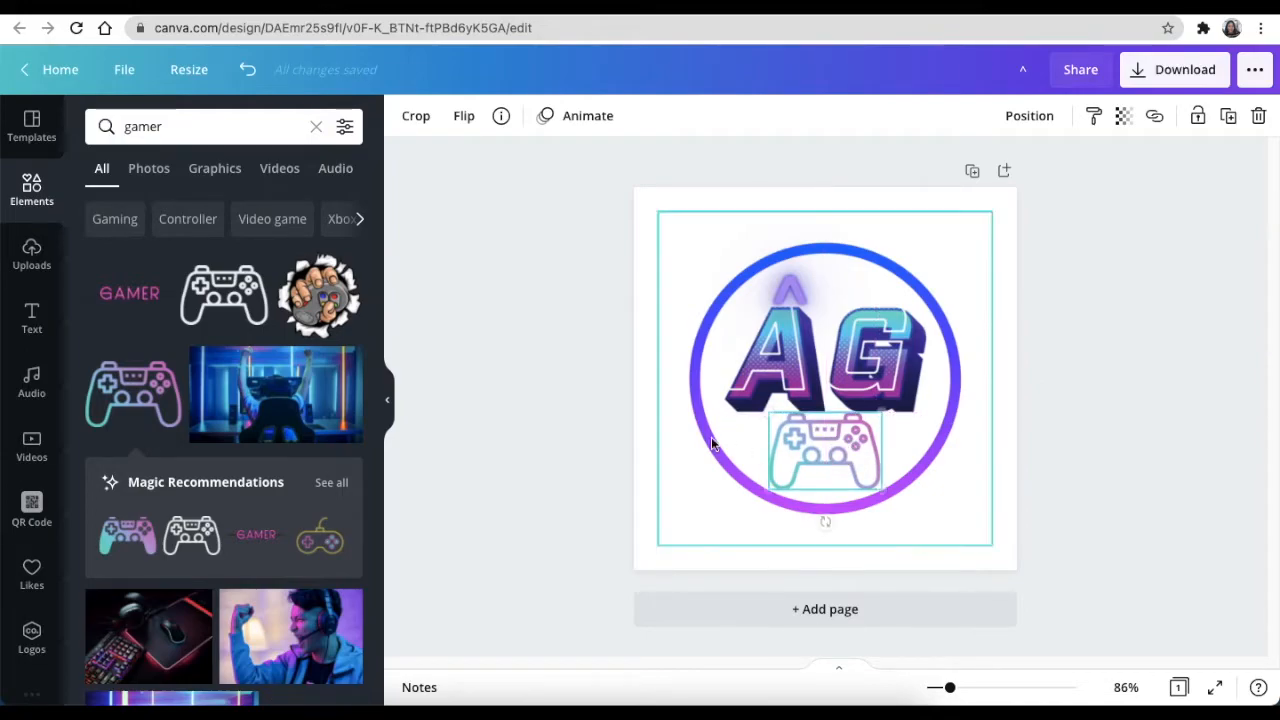
Step: Title the design with the channel owner's name plus "Gamer Logo 1" and download it as a PNG with a transparent background
click(507, 335)
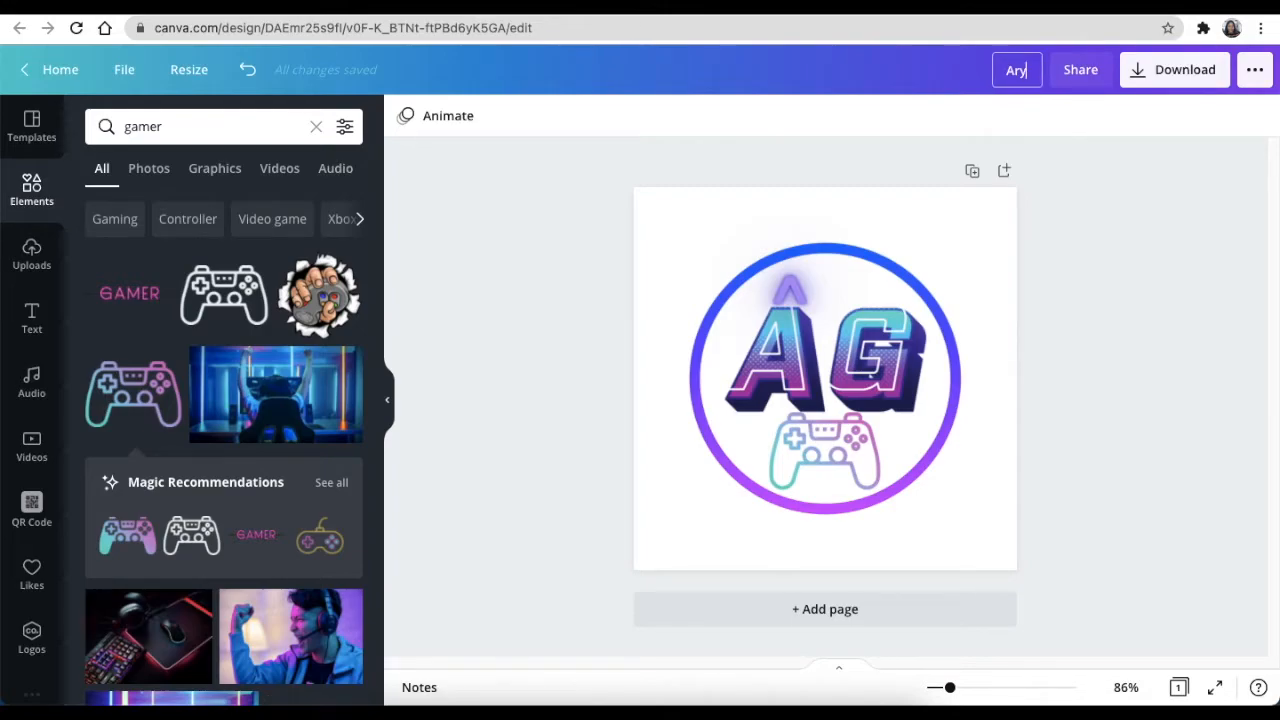
text(Gamer Logo 1)
click(1205, 80)
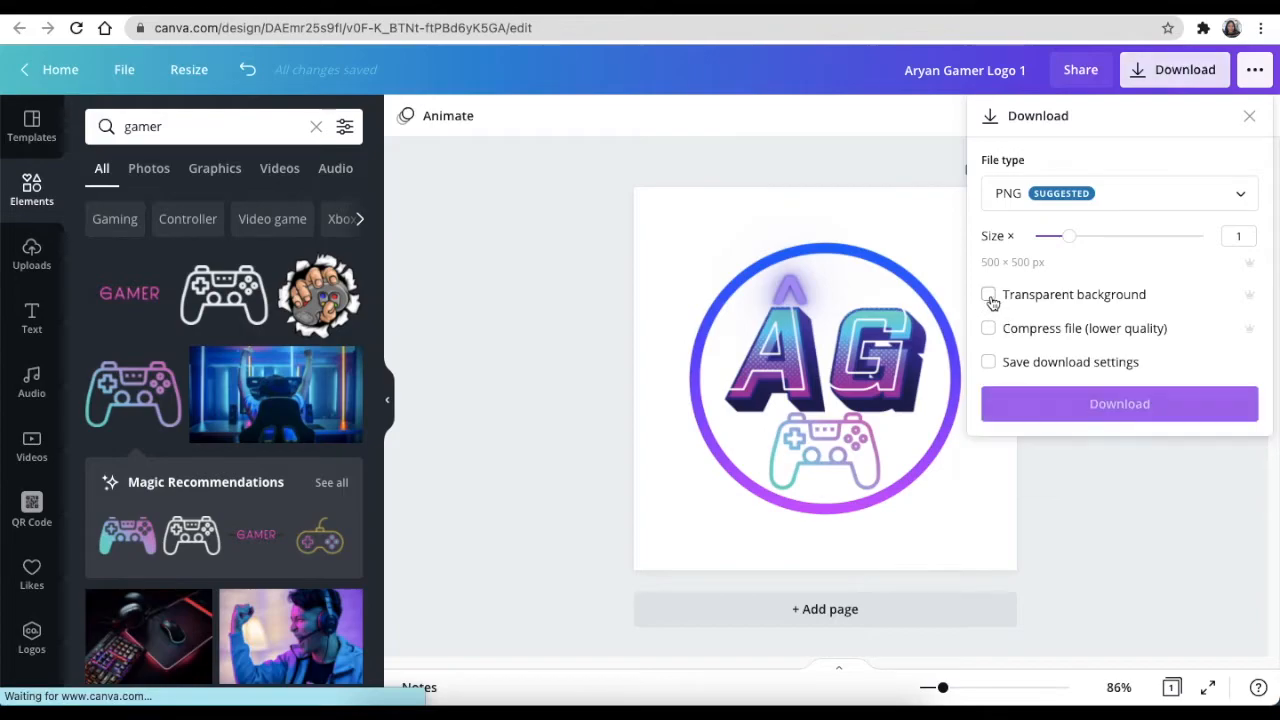
click(989, 297)
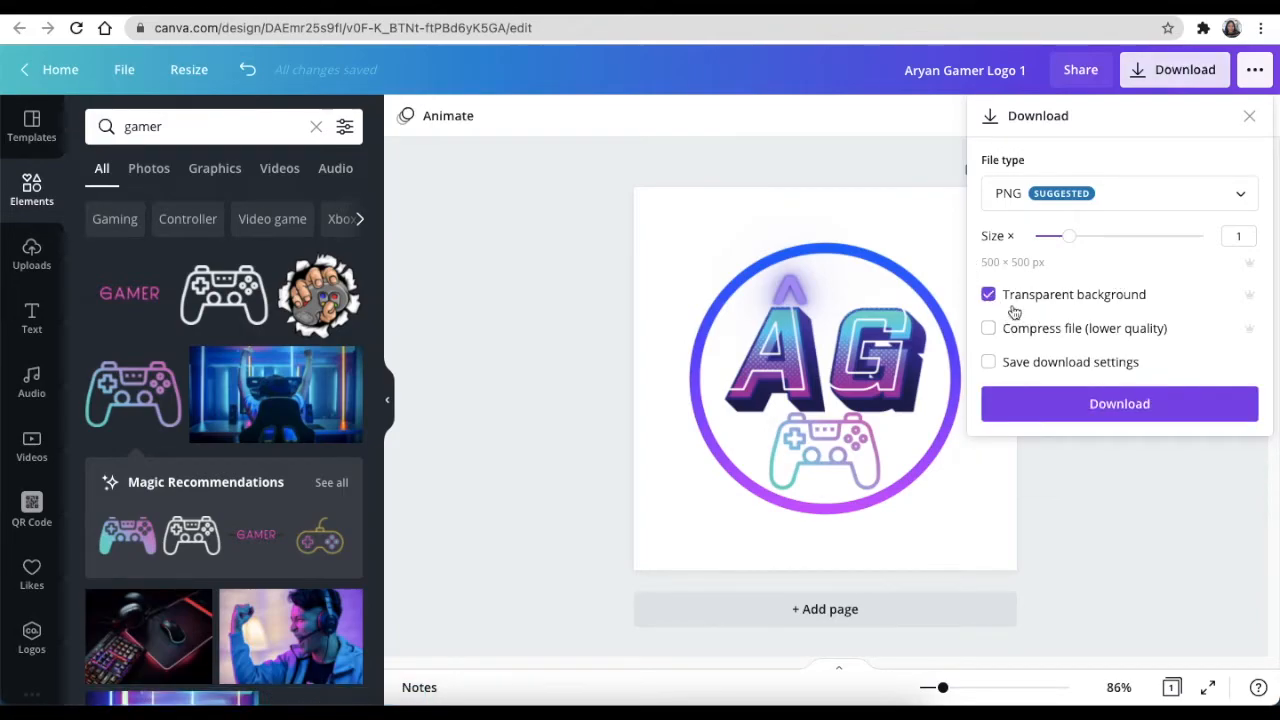
click(1131, 405)
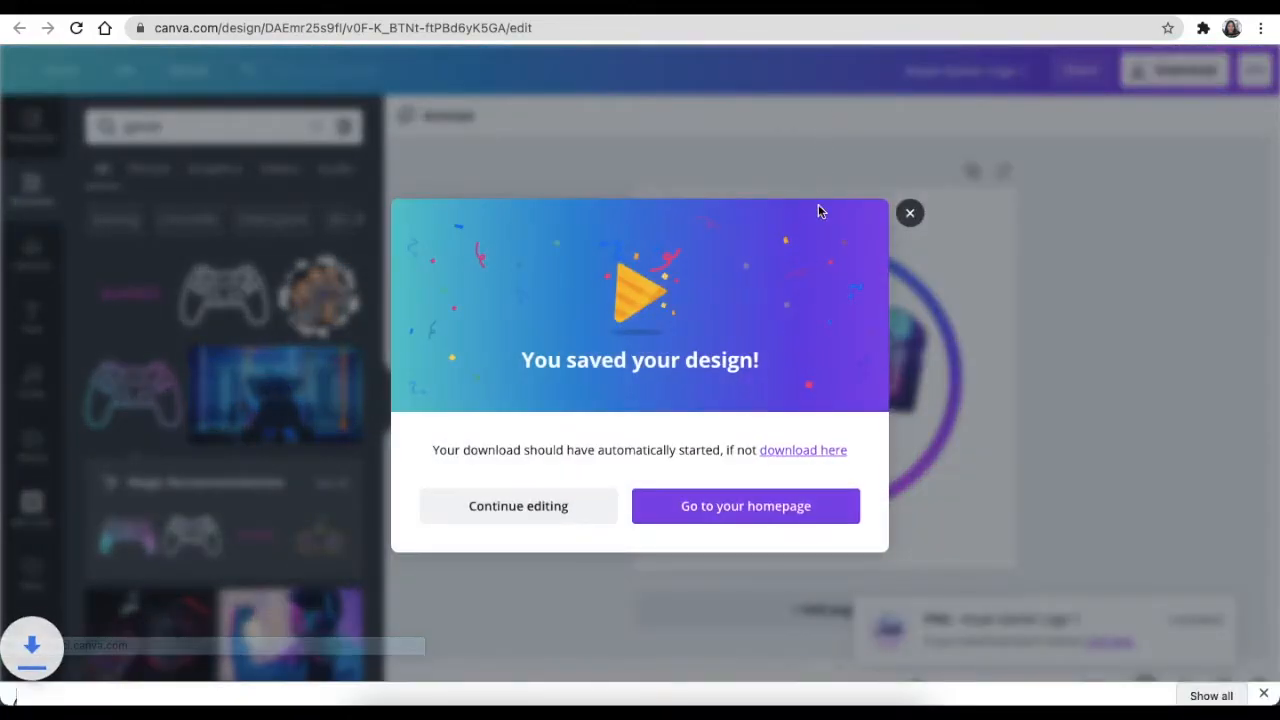
Step: Switch to Photopea and open the dark 3D glass window logo mockup PSD from the Desktop folder
click(851, 117)
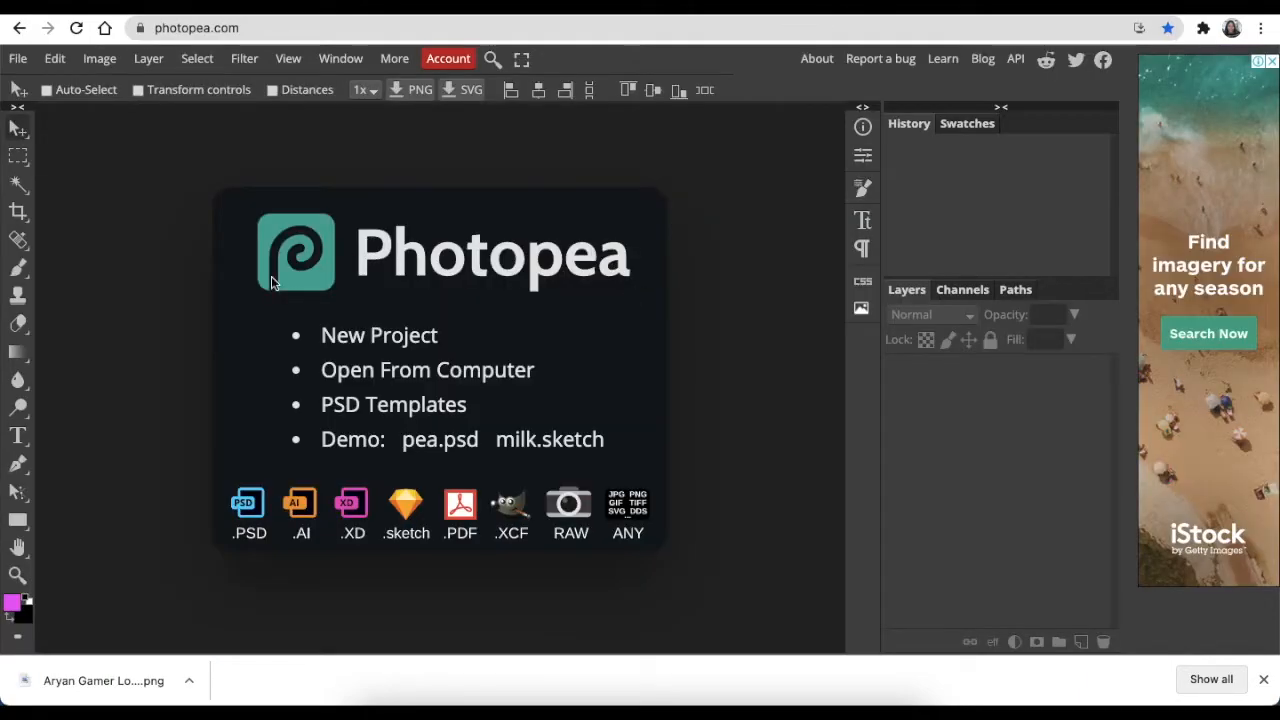
click(413, 370)
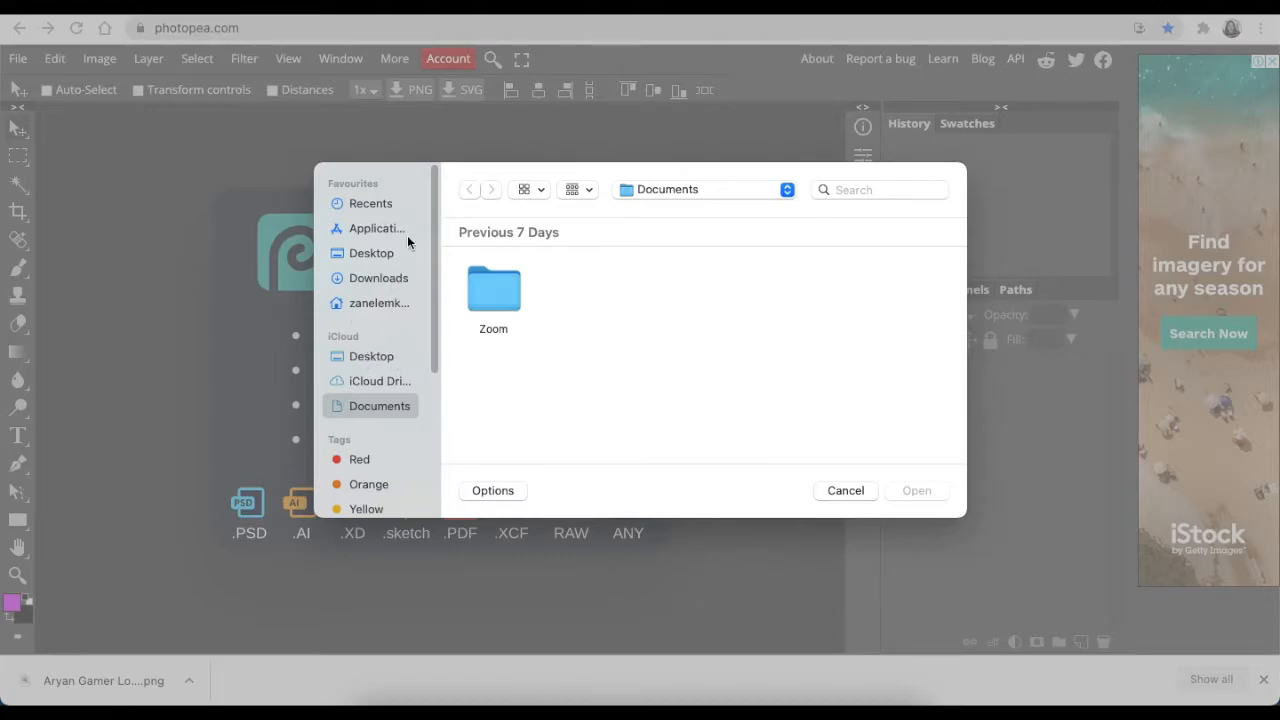
click(372, 254)
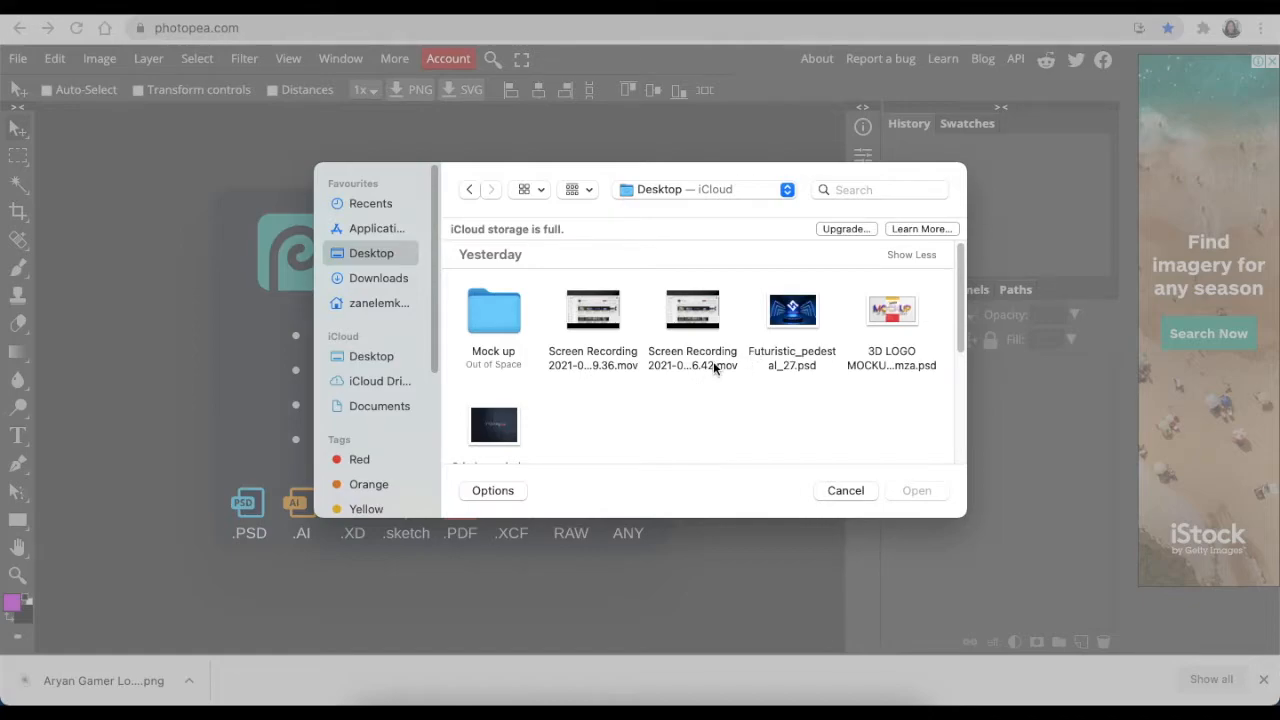
click(506, 433)
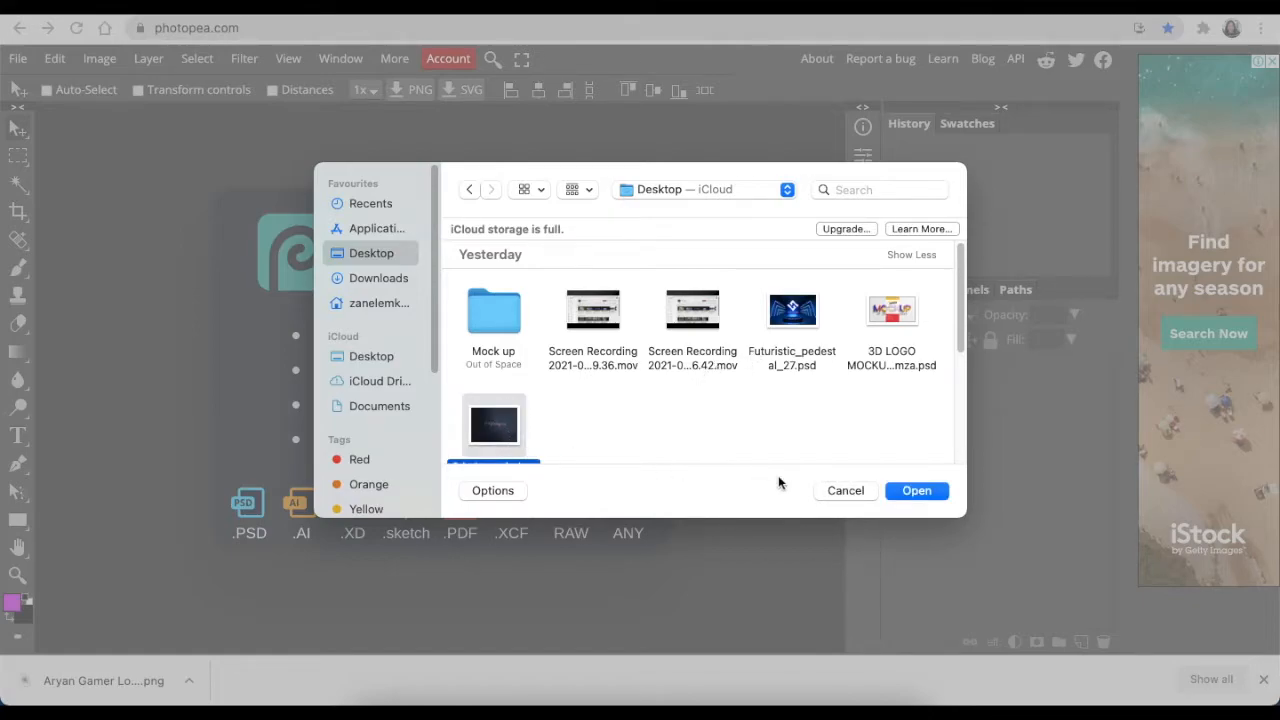
click(917, 491)
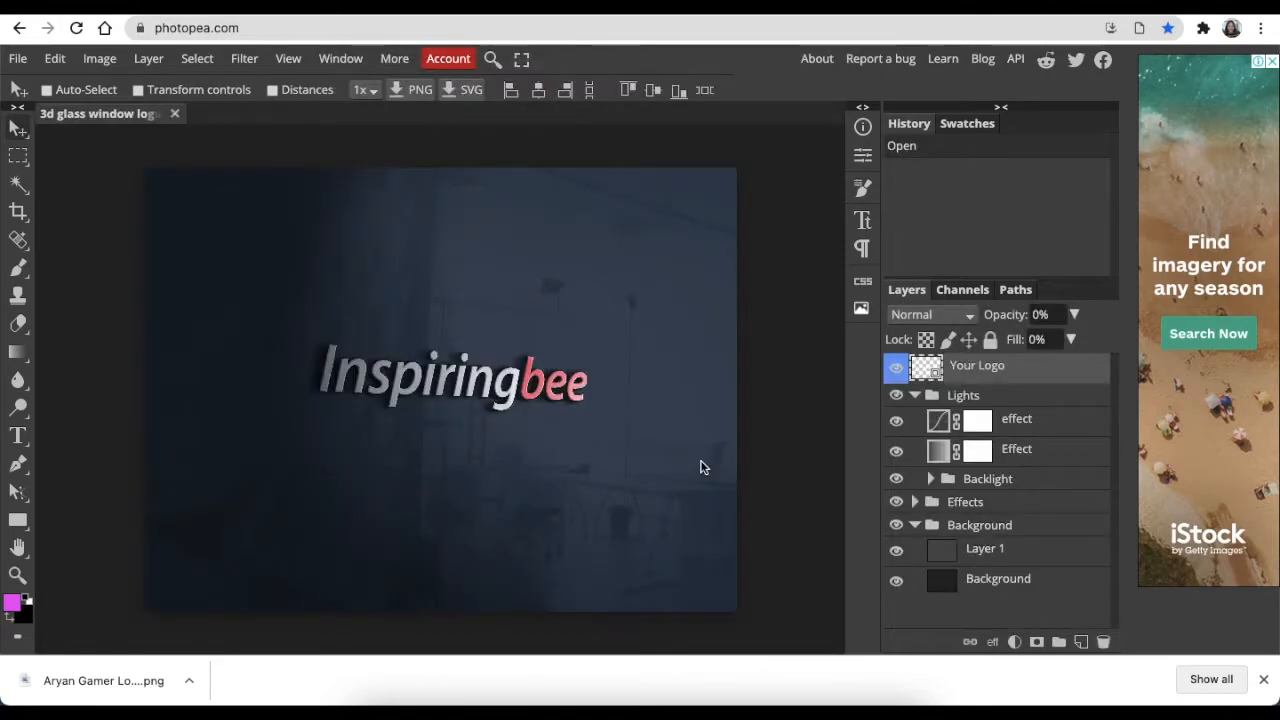
Step: Open the Your Logo smart object, hide its Inspiringbee text layer and place the downloaded gamer logo PNG from Downloads
double_click(926, 370)
click(895, 368)
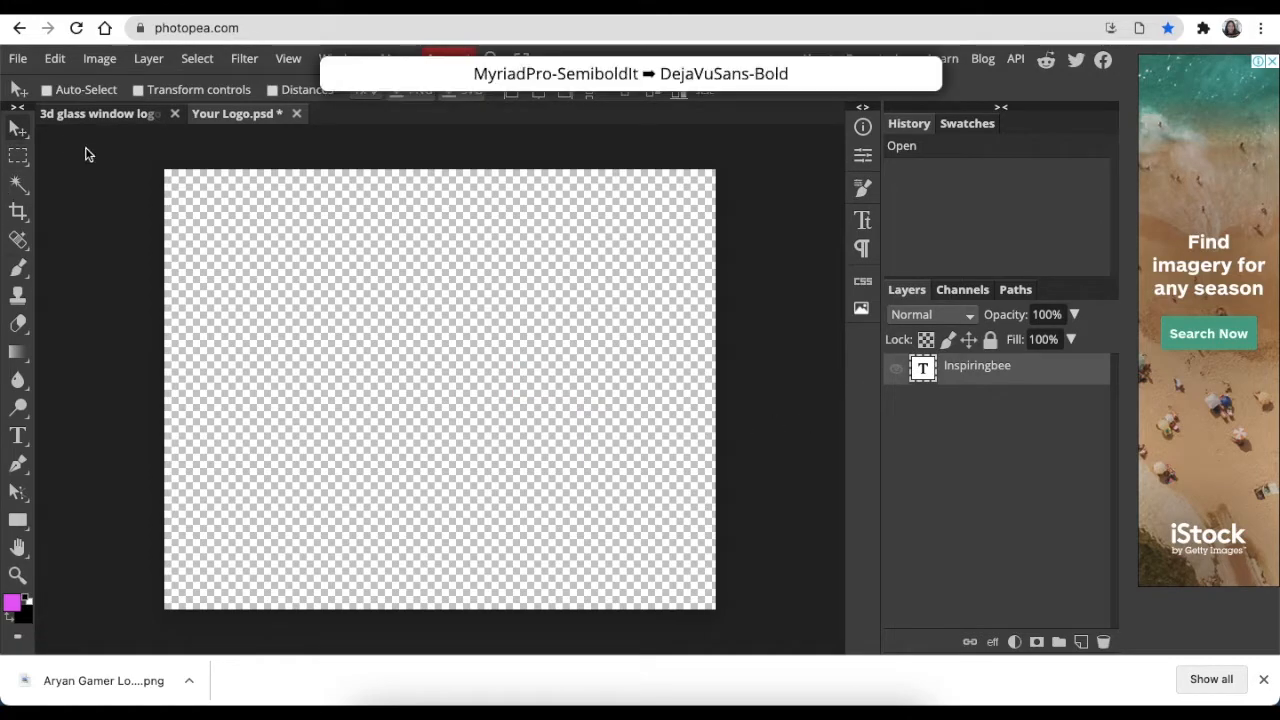
click(18, 59)
click(65, 141)
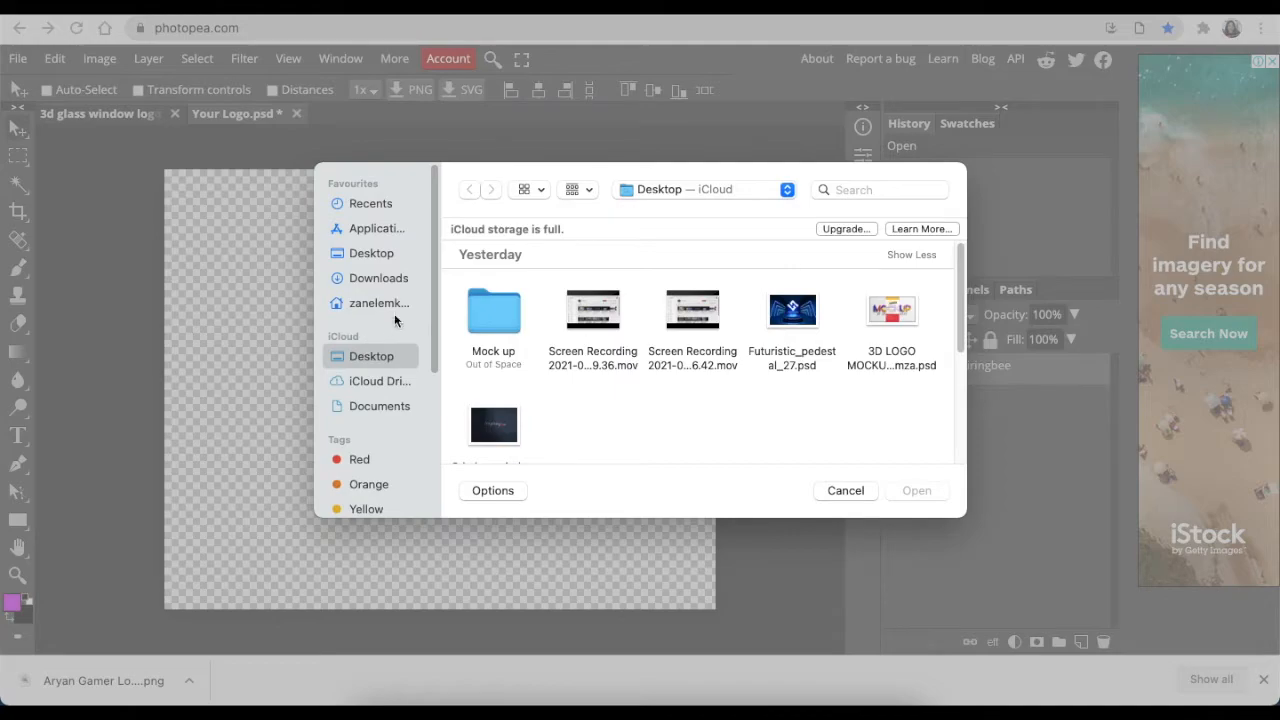
click(390, 280)
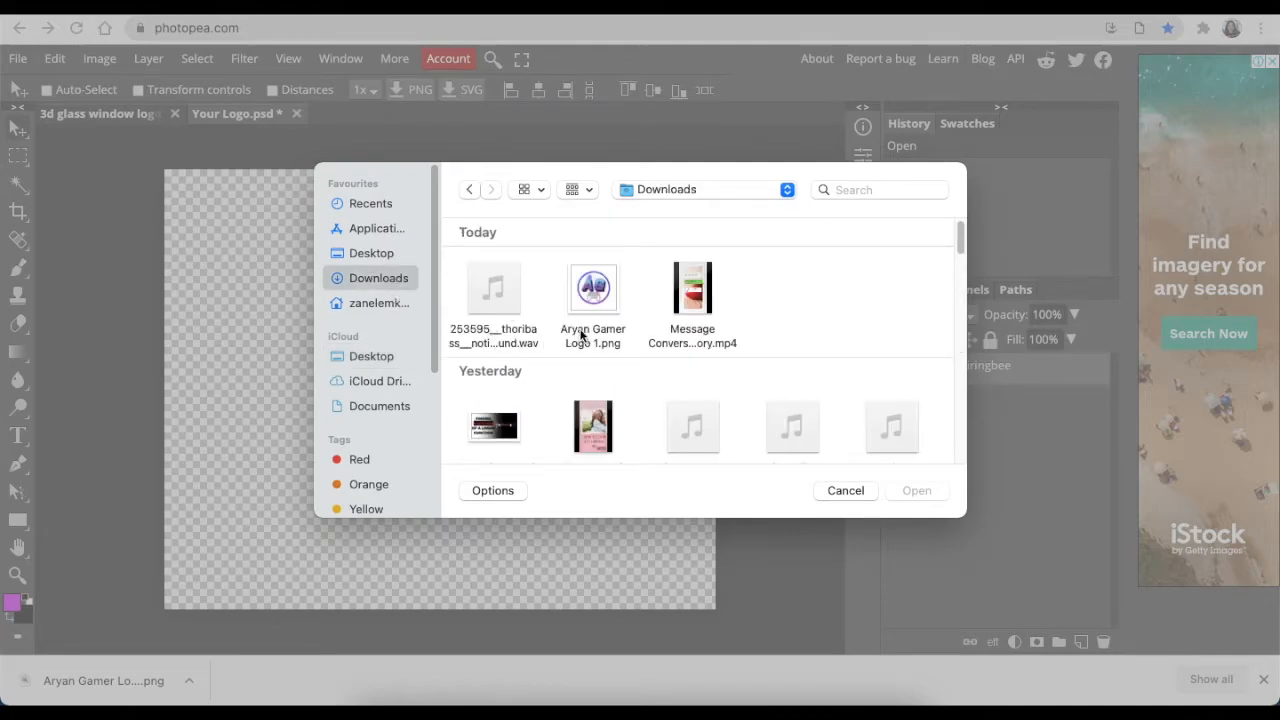
click(607, 340)
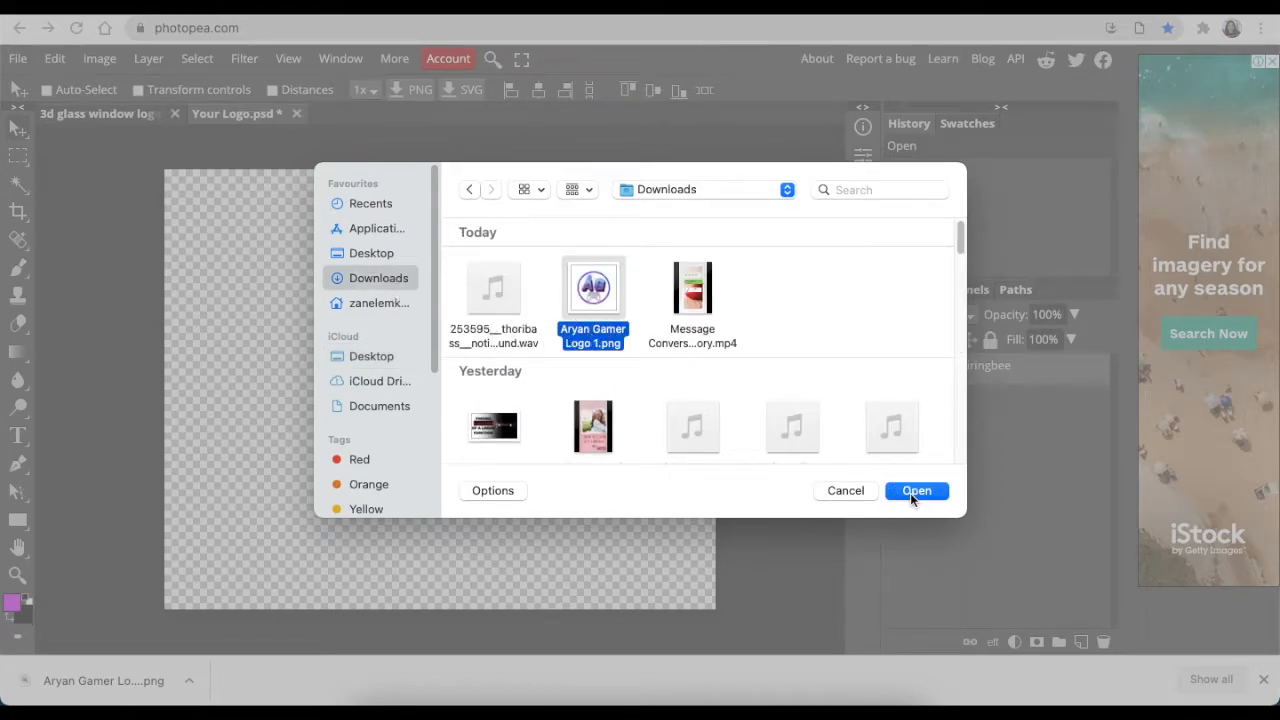
click(914, 491)
Step: Enlarge the placed logo to about 607% width and 564% height, centre it on the canvas and save the smart object
drag(240, 243, 624, 592)
drag(420, 400, 468, 414)
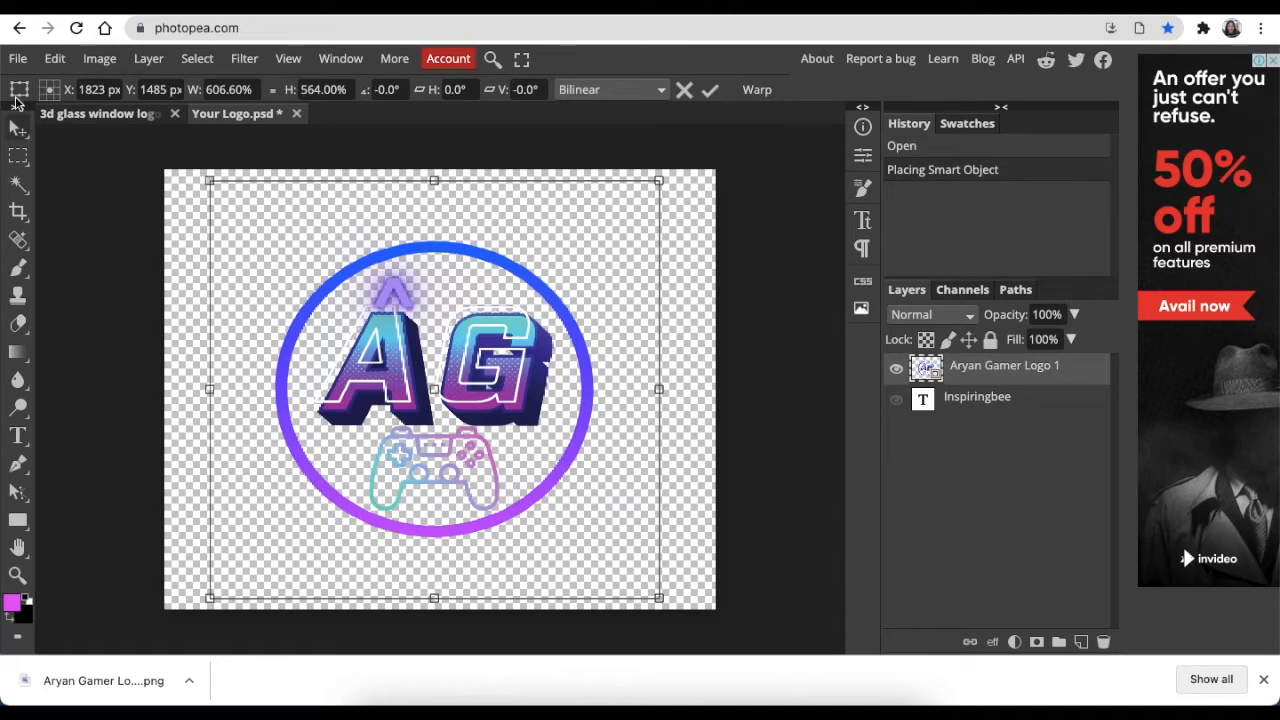
click(18, 58)
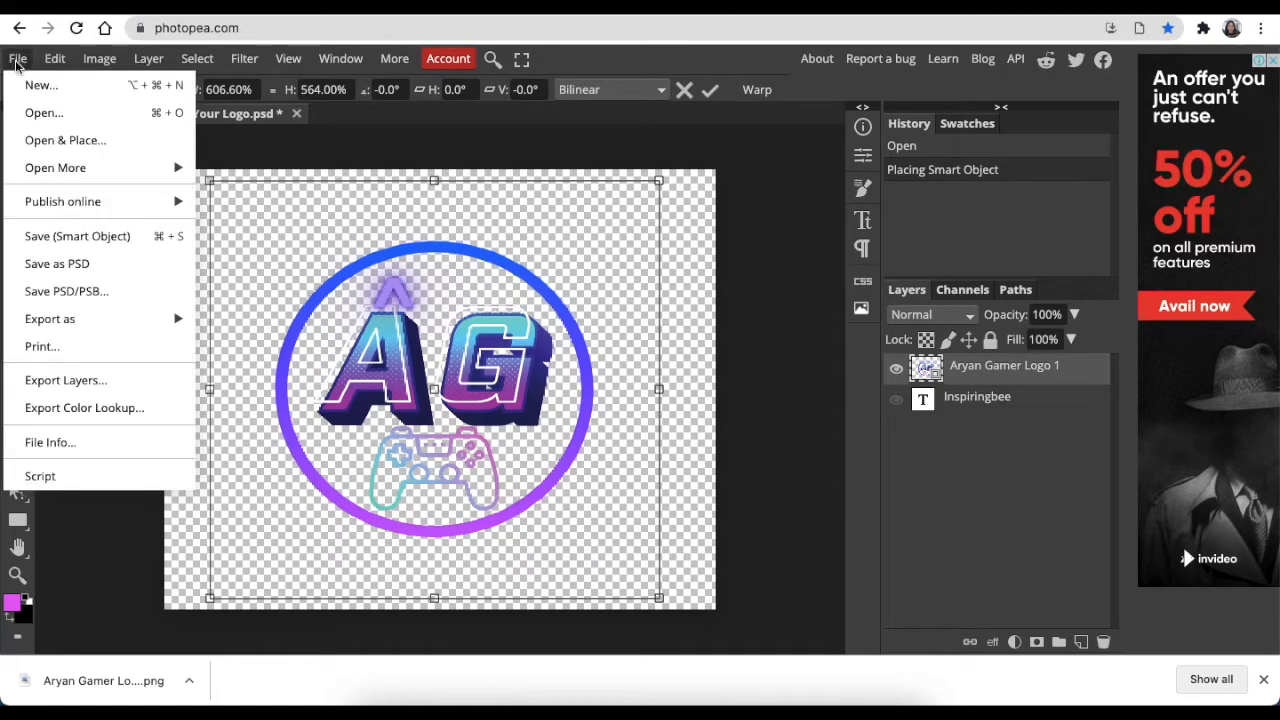
click(71, 236)
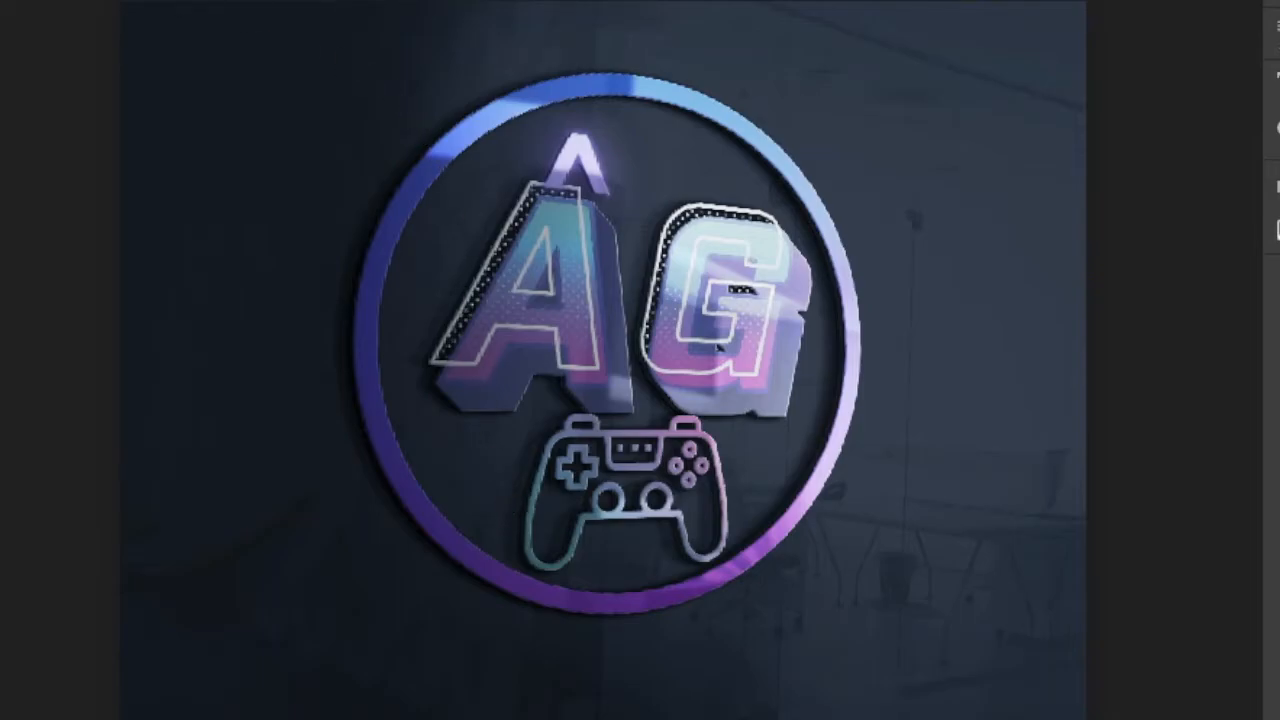
Step: Export the finished glass window mockup as a JPG
mouse_move(2, 265)
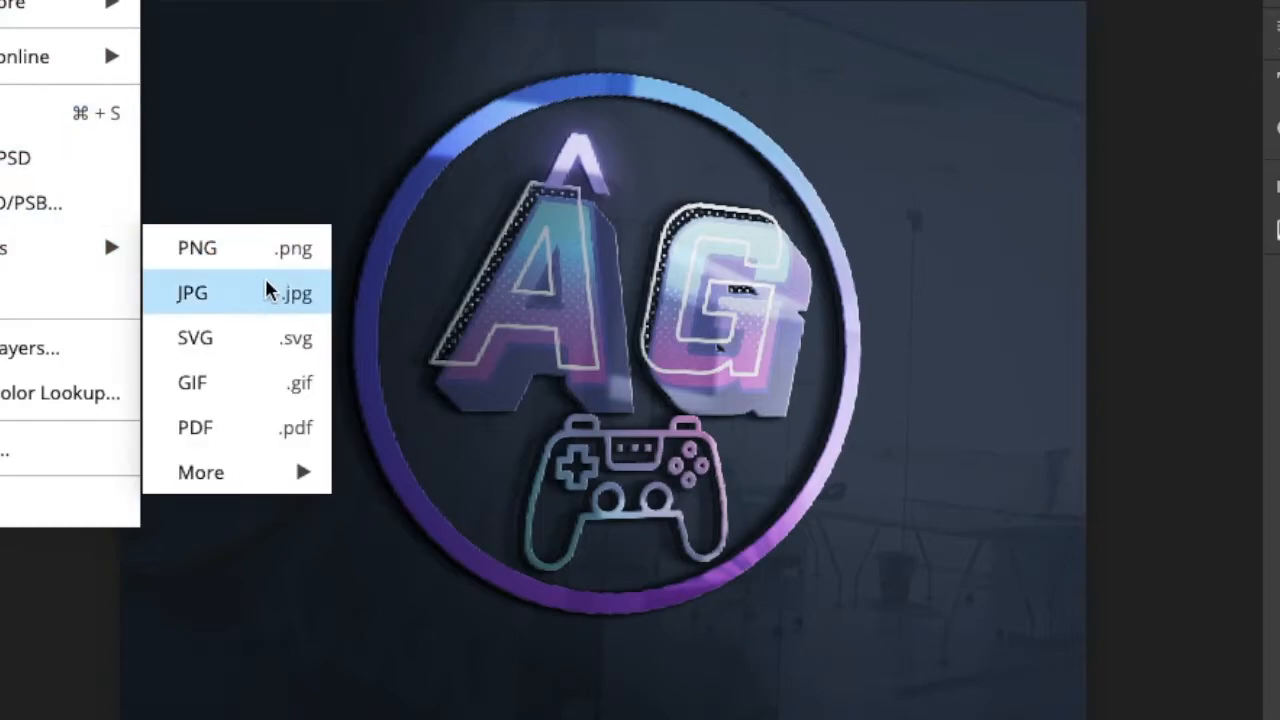
click(1150, 250)
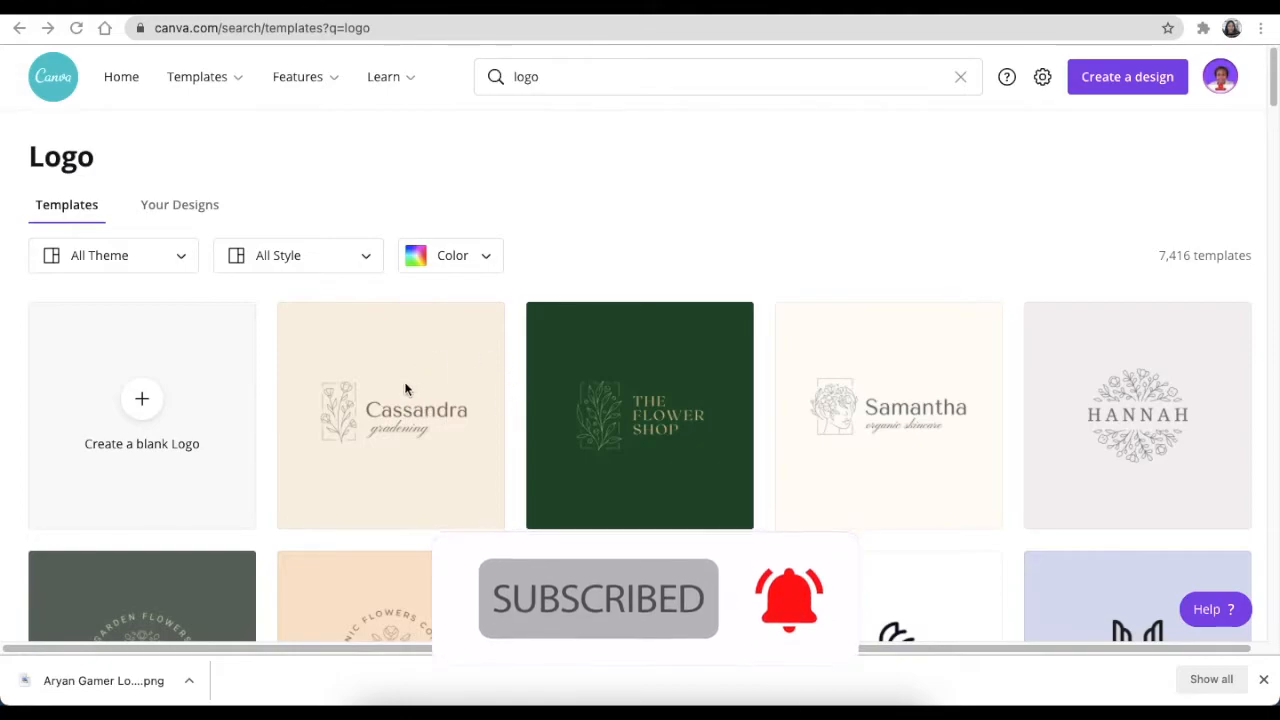
Step: Browse Canva's logo templates and open the grey Angelica makeup artist line art logo for editing
scroll(405, 390, down, 1)
scroll(405, 397, down, 1)
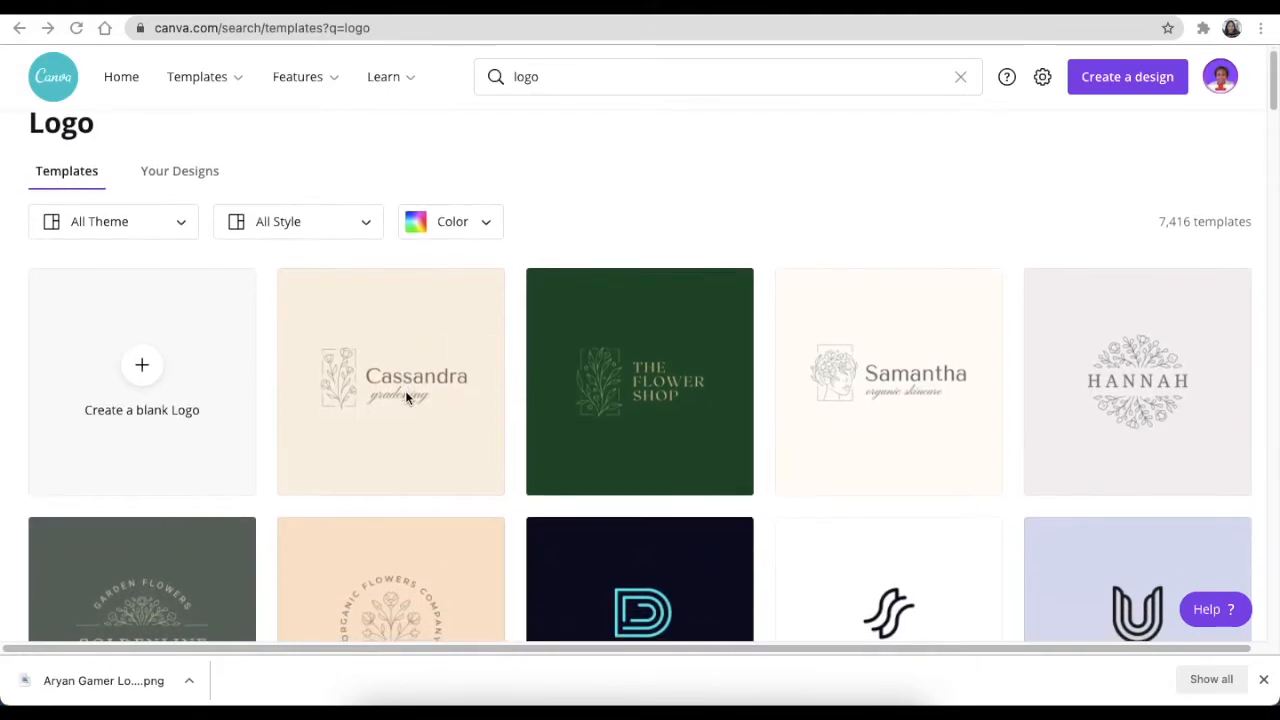
scroll(405, 396, down, 12)
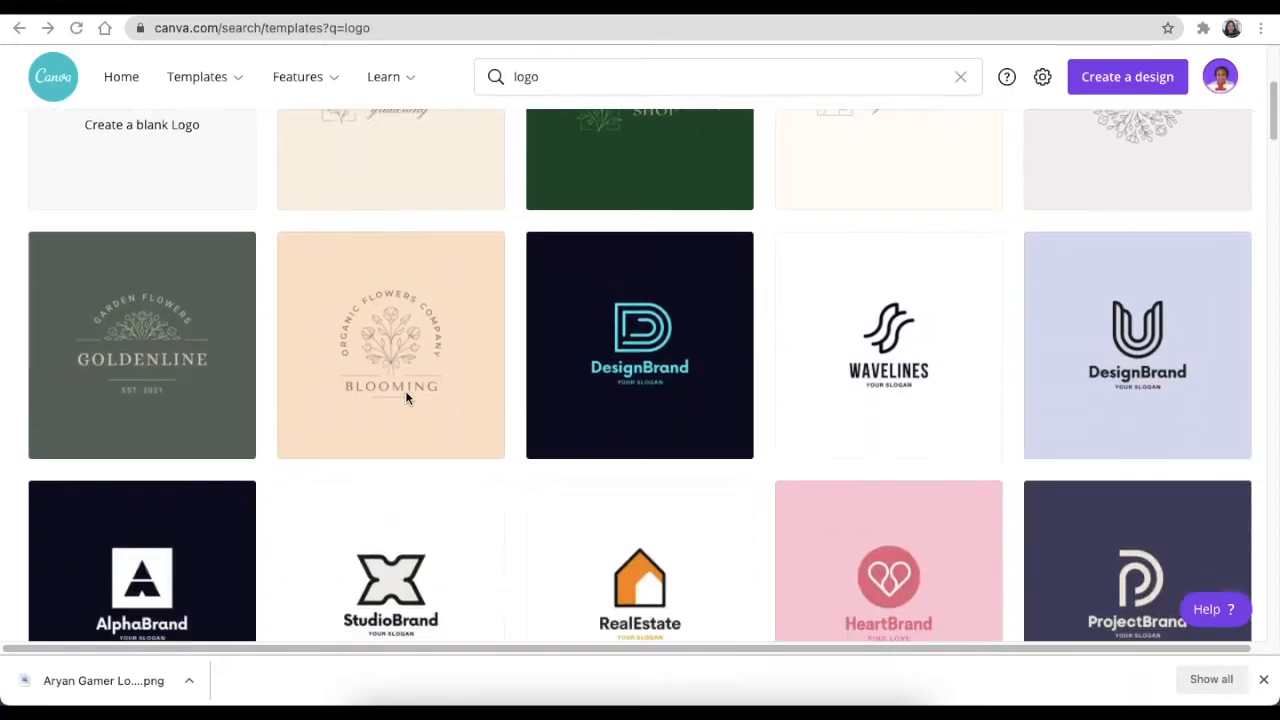
scroll(405, 398, down, 2)
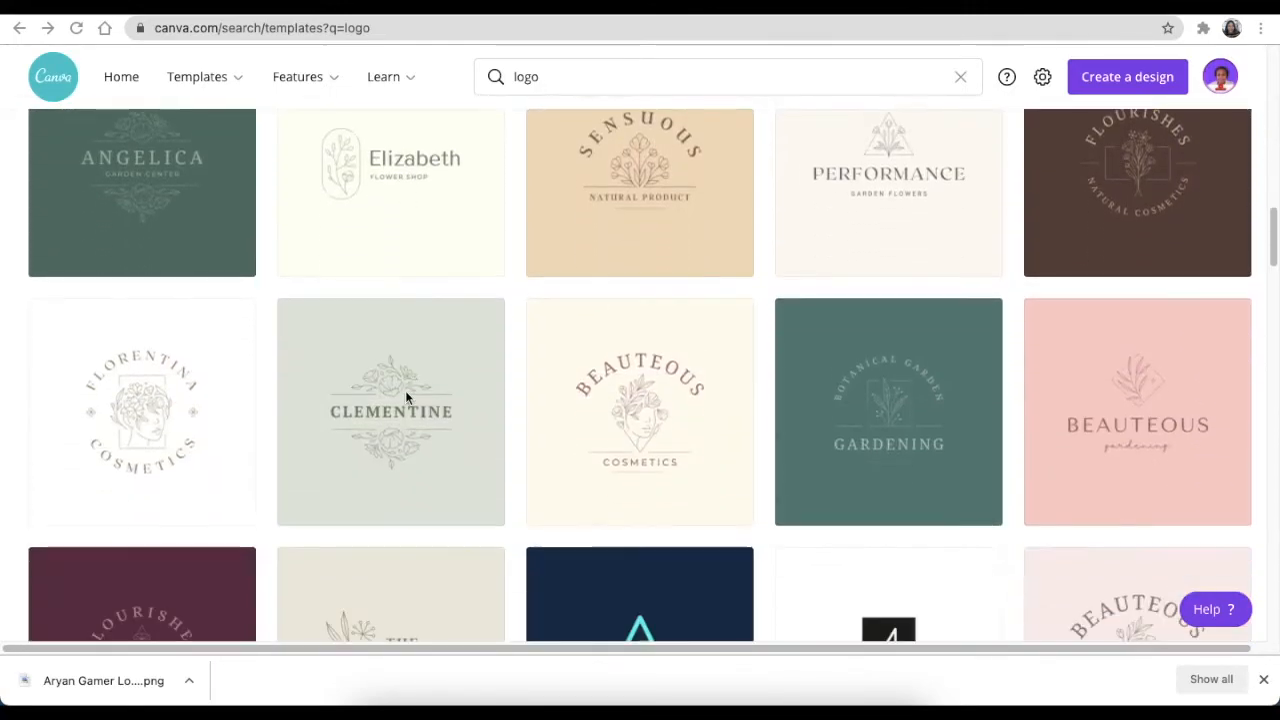
scroll(405, 397, down, 5)
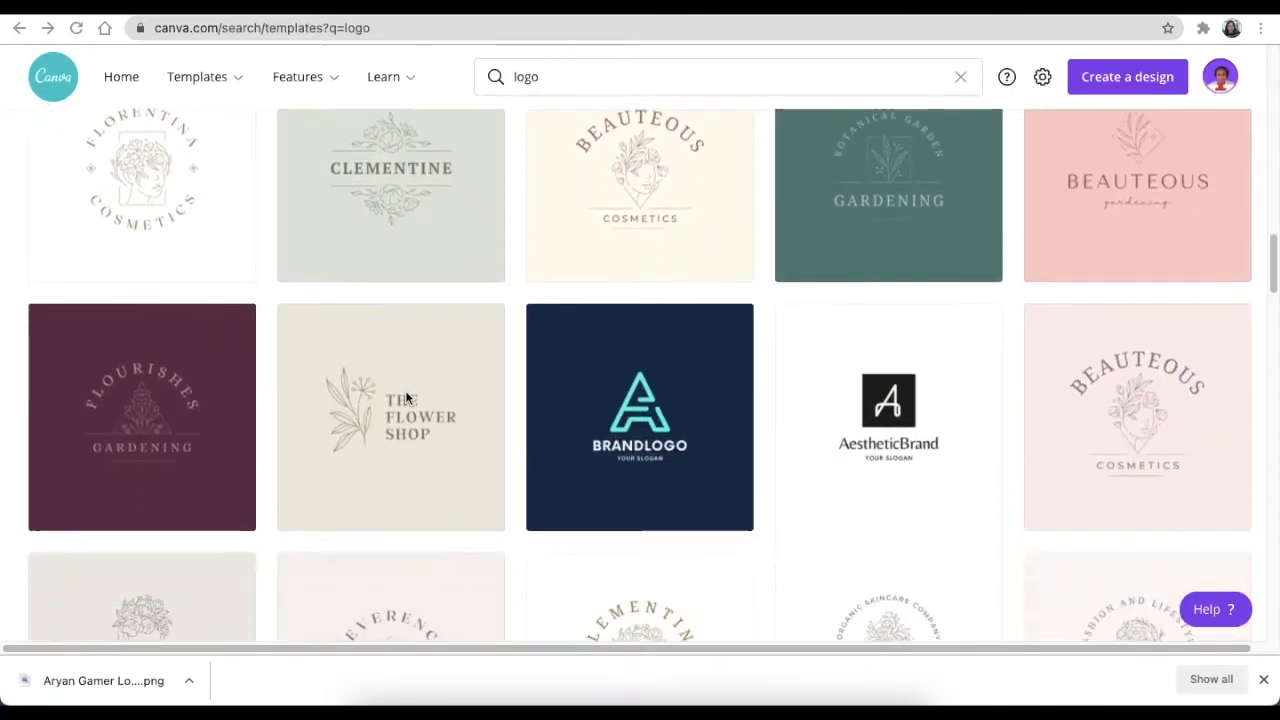
scroll(405, 397, down, 8)
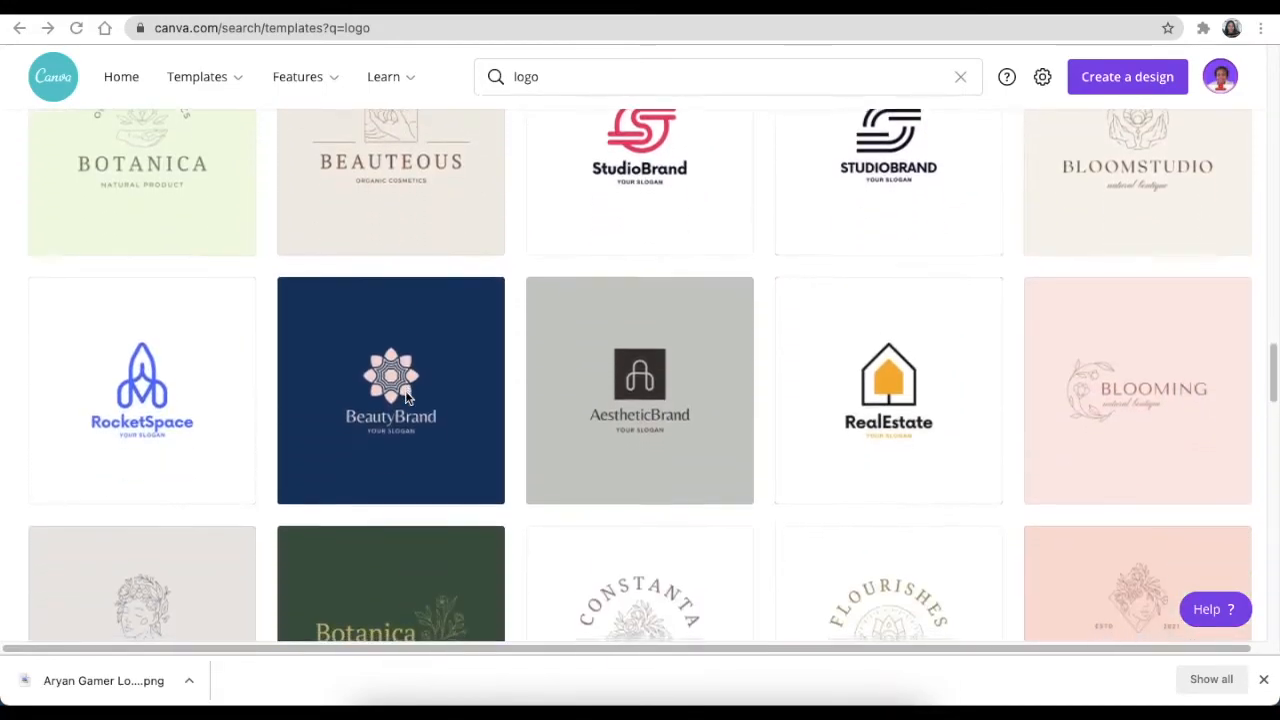
scroll(405, 398, down, 3)
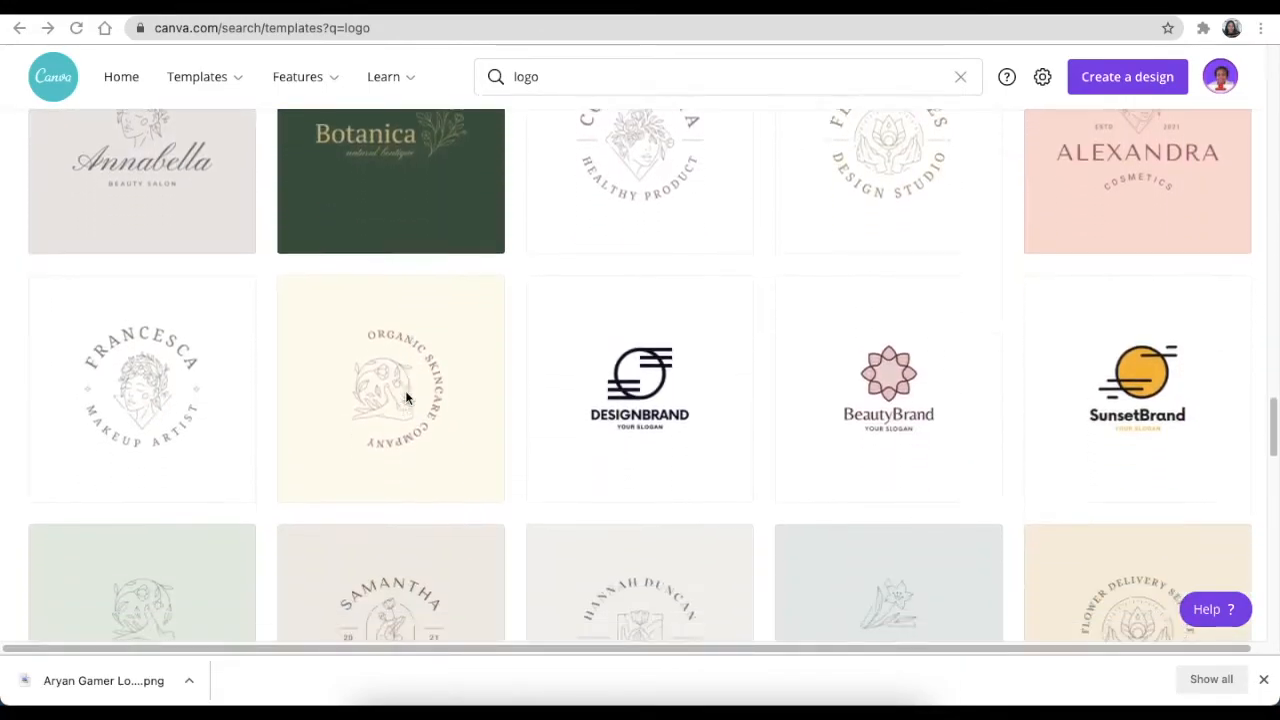
scroll(405, 397, down, 8)
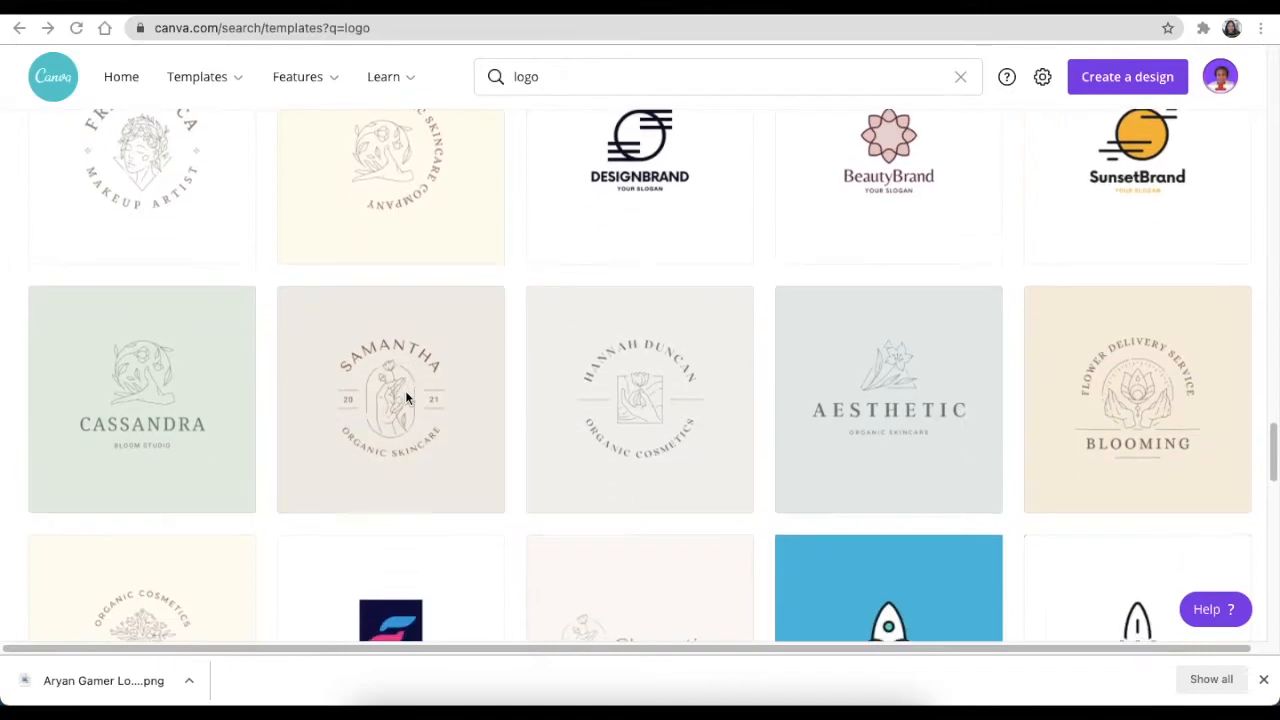
scroll(405, 397, down, 6)
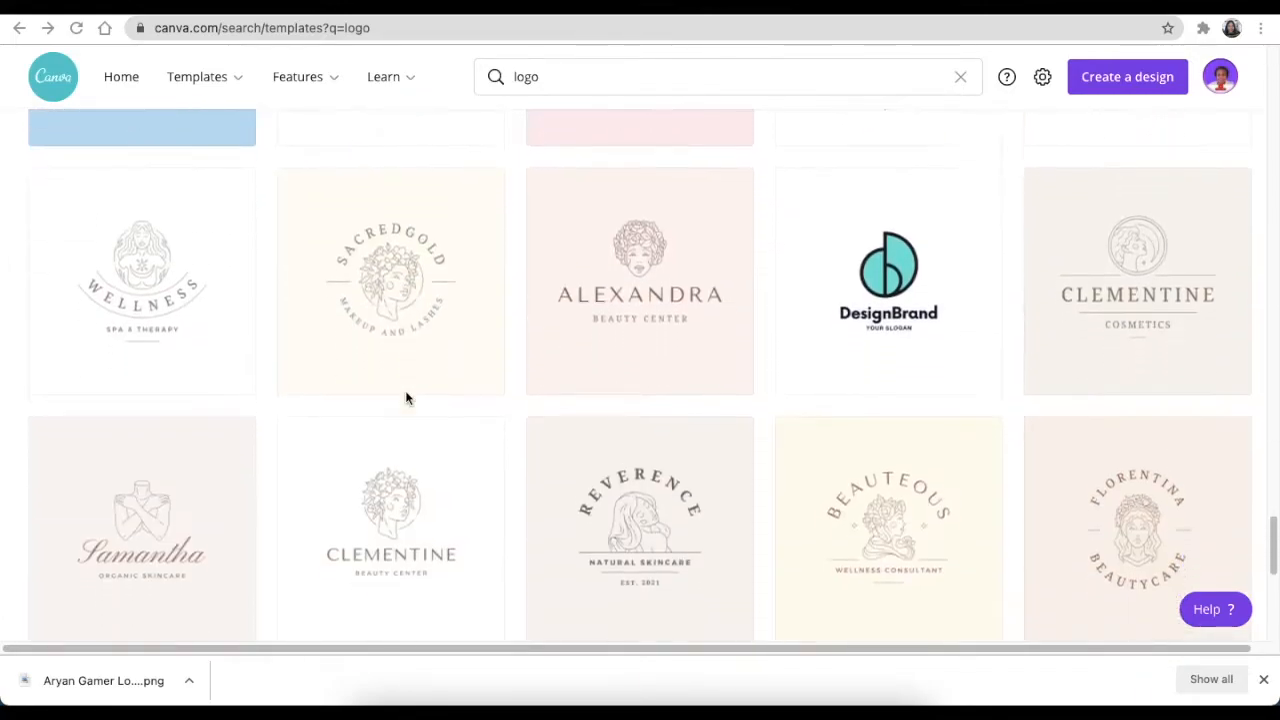
scroll(405, 397, down, 5)
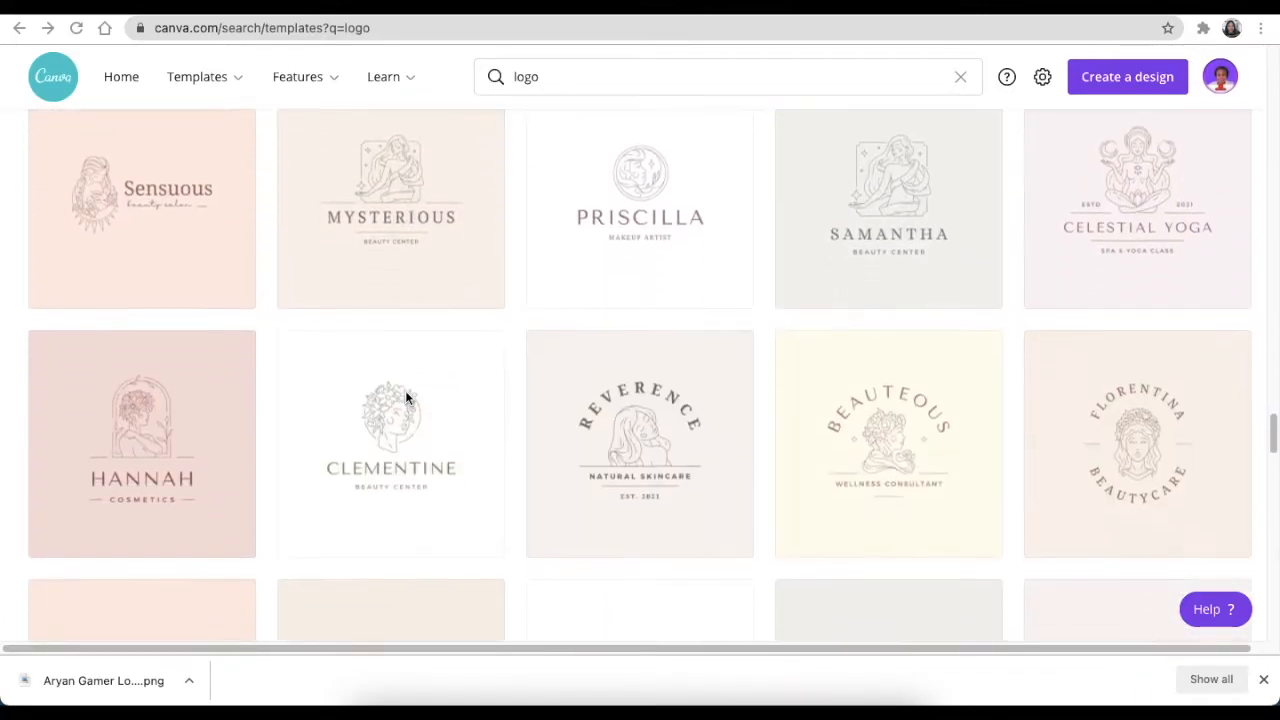
scroll(405, 397, down, 6)
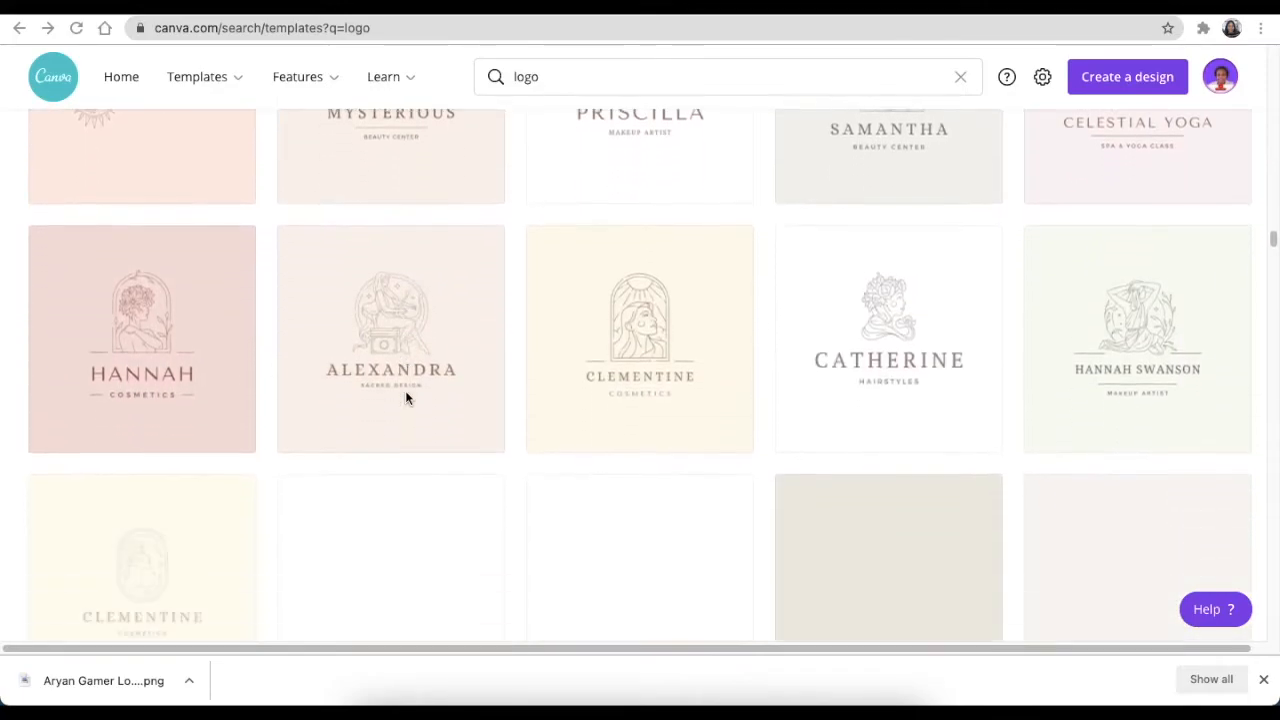
scroll(405, 397, down, 4)
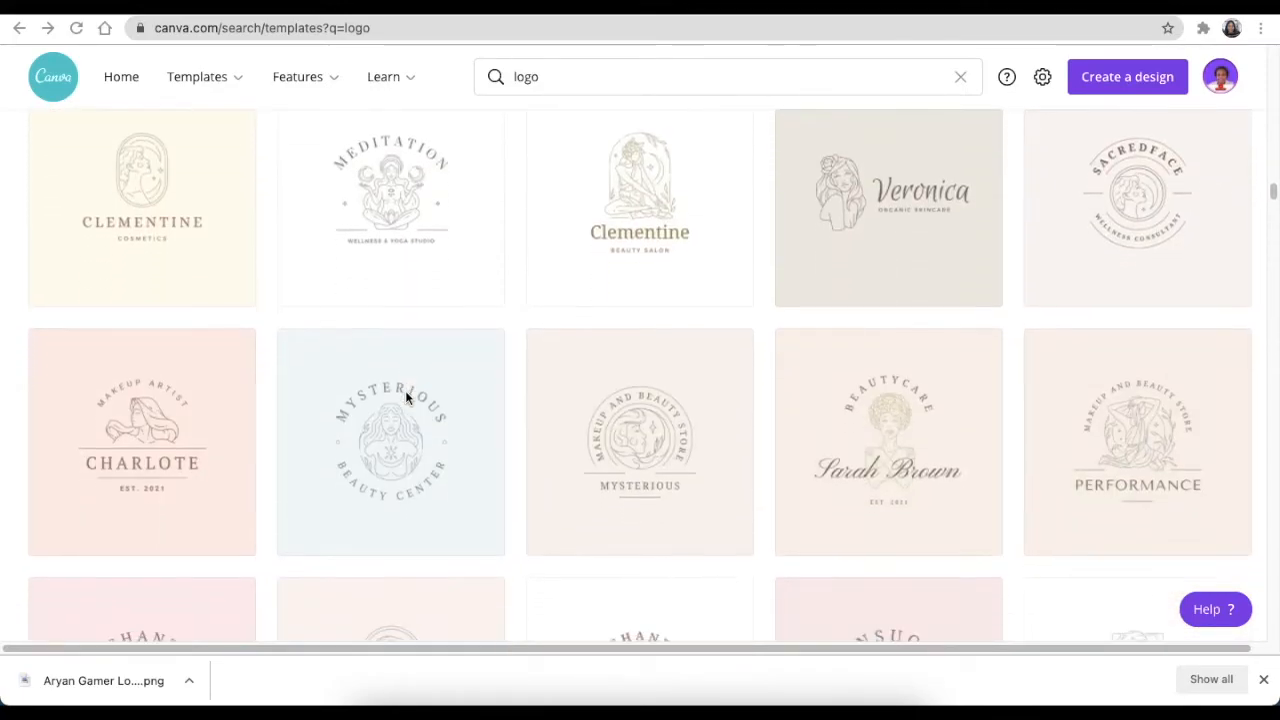
scroll(405, 397, down, 3)
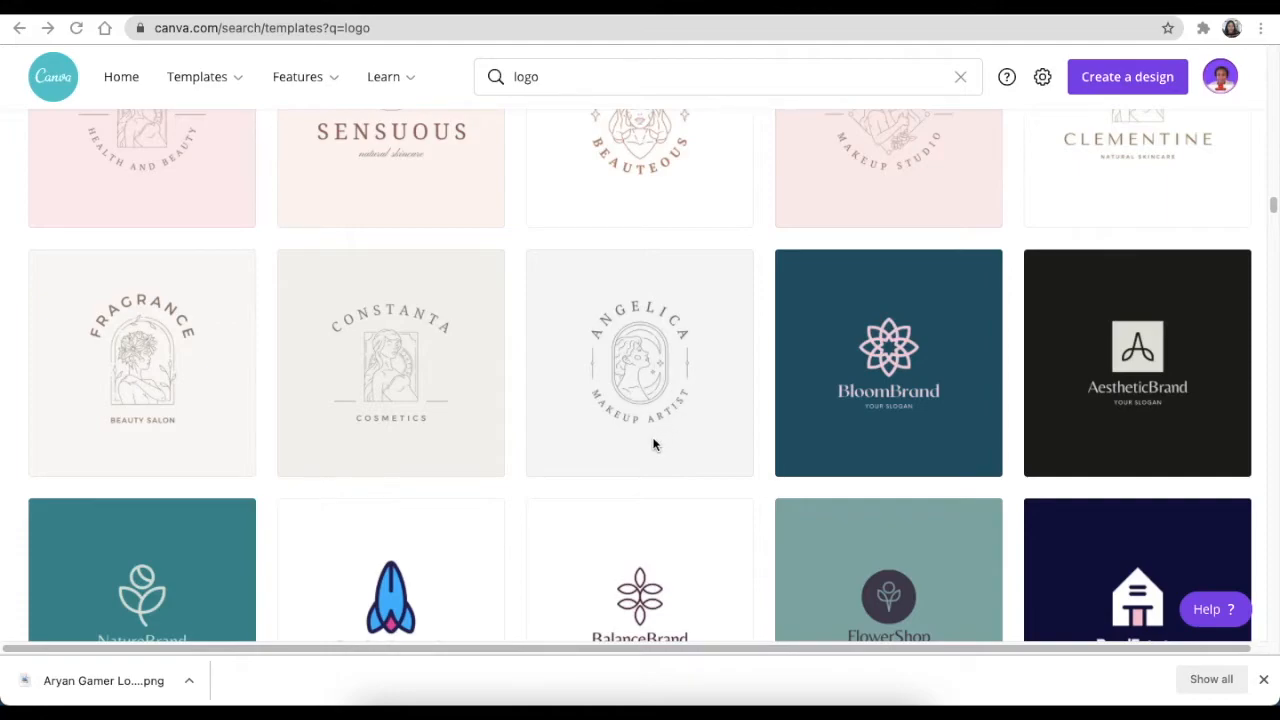
click(668, 346)
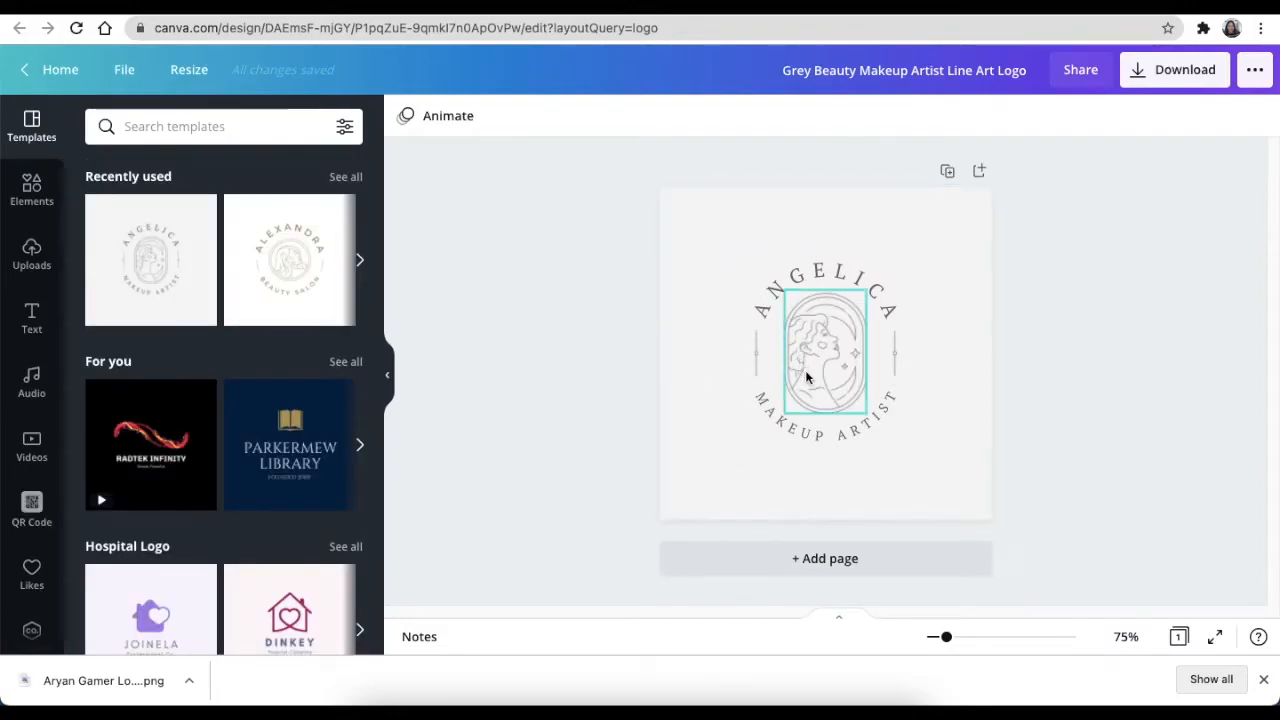
Step: Check the style and curve effect settings of the arched ANGELICA text
click(802, 283)
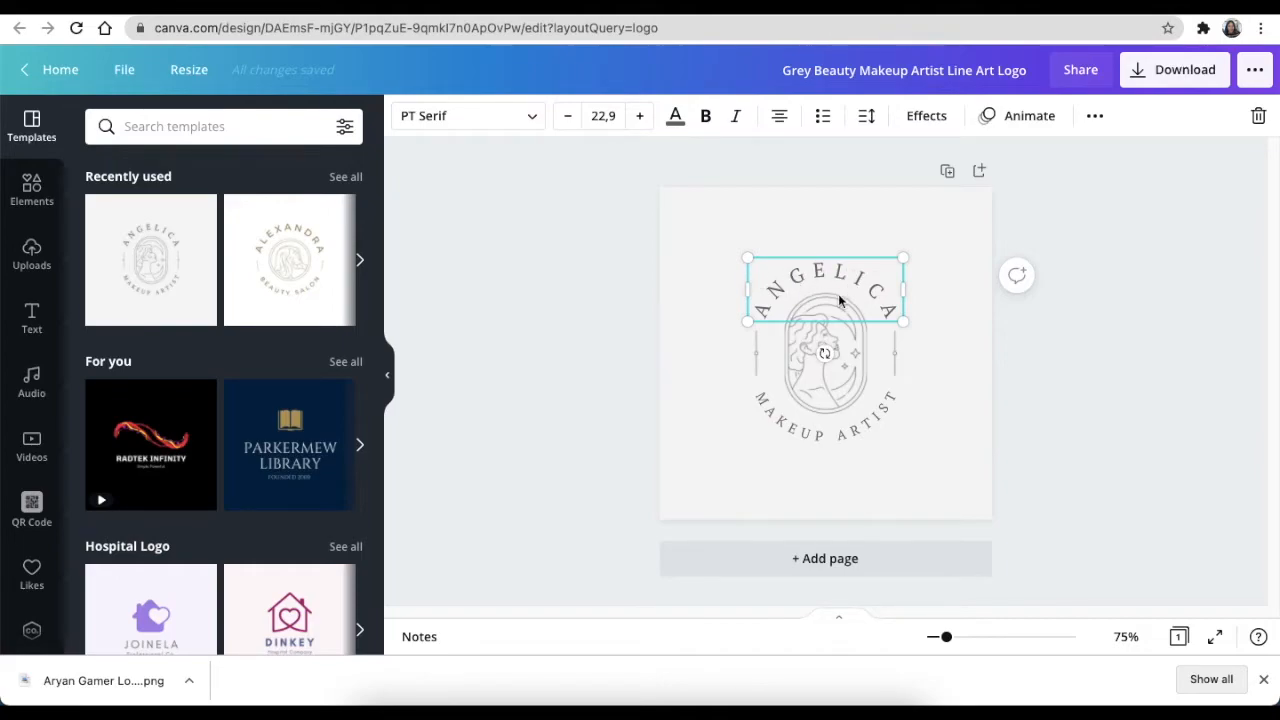
click(927, 117)
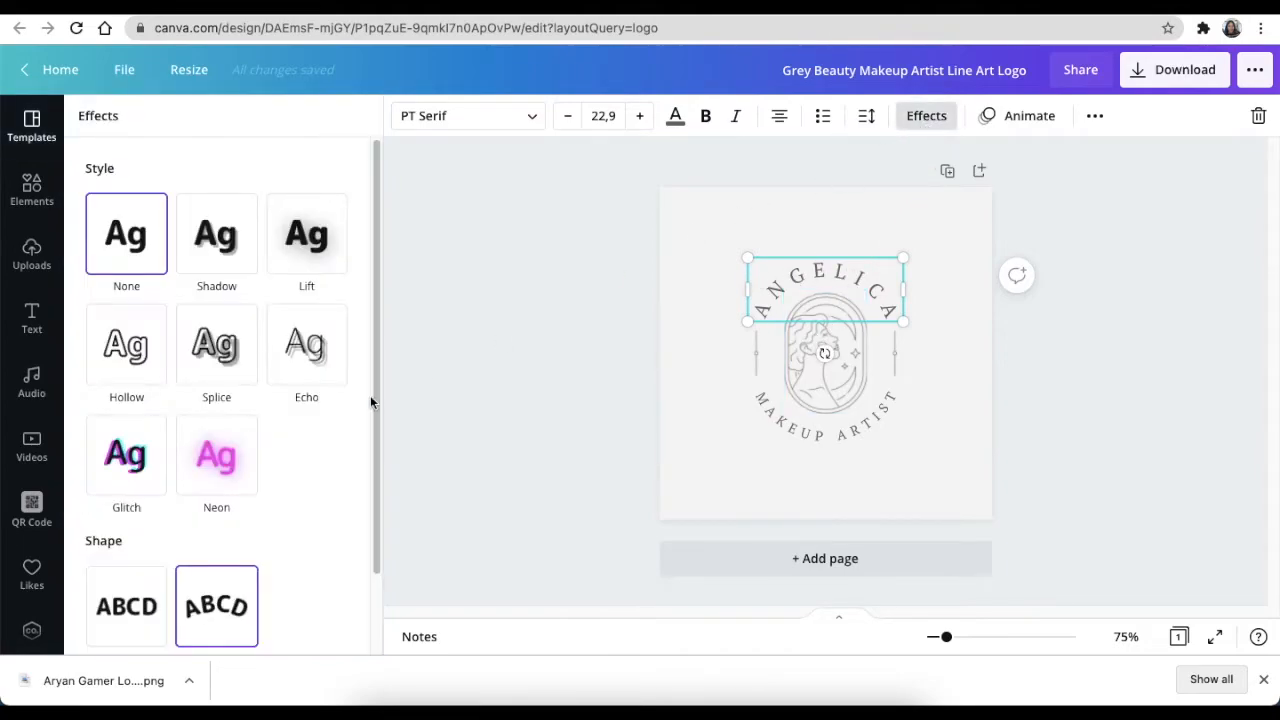
scroll(255, 595, down, 2)
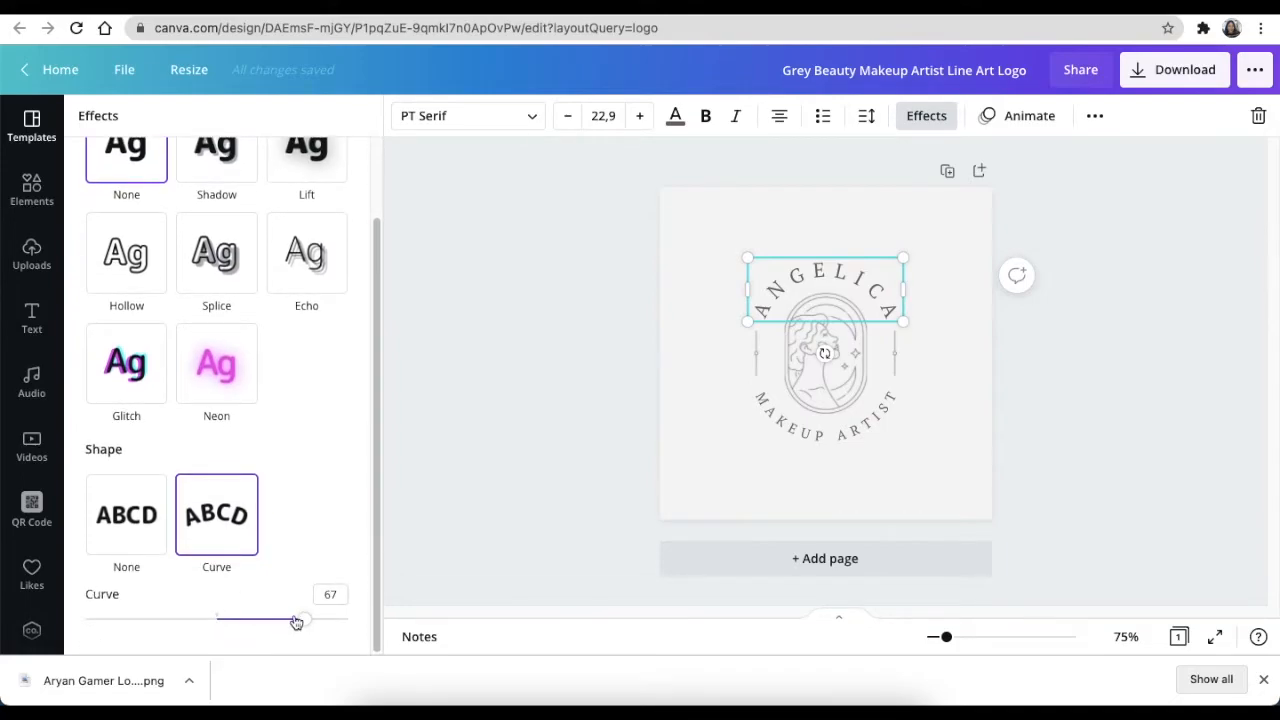
click(525, 365)
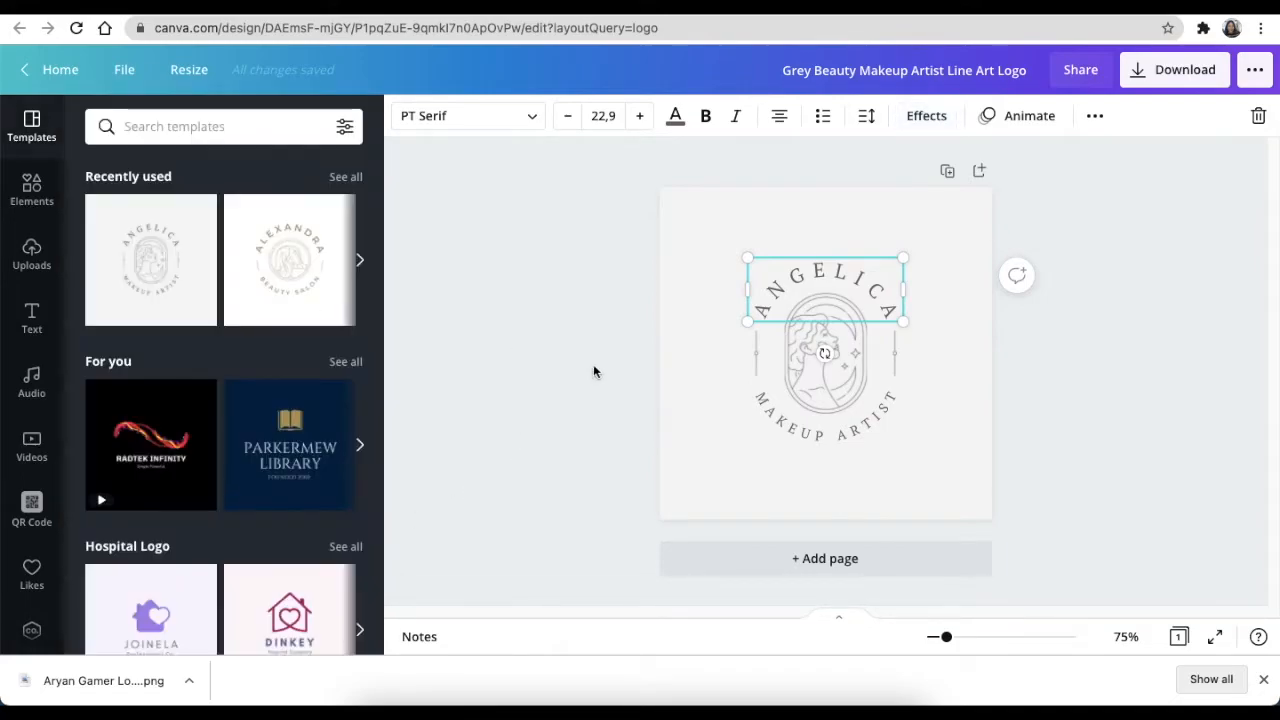
Step: Replace the arched ANGELICA text with the channel owner's first name and the MAKEUP ARTIST text with "GAMER"
click(803, 278)
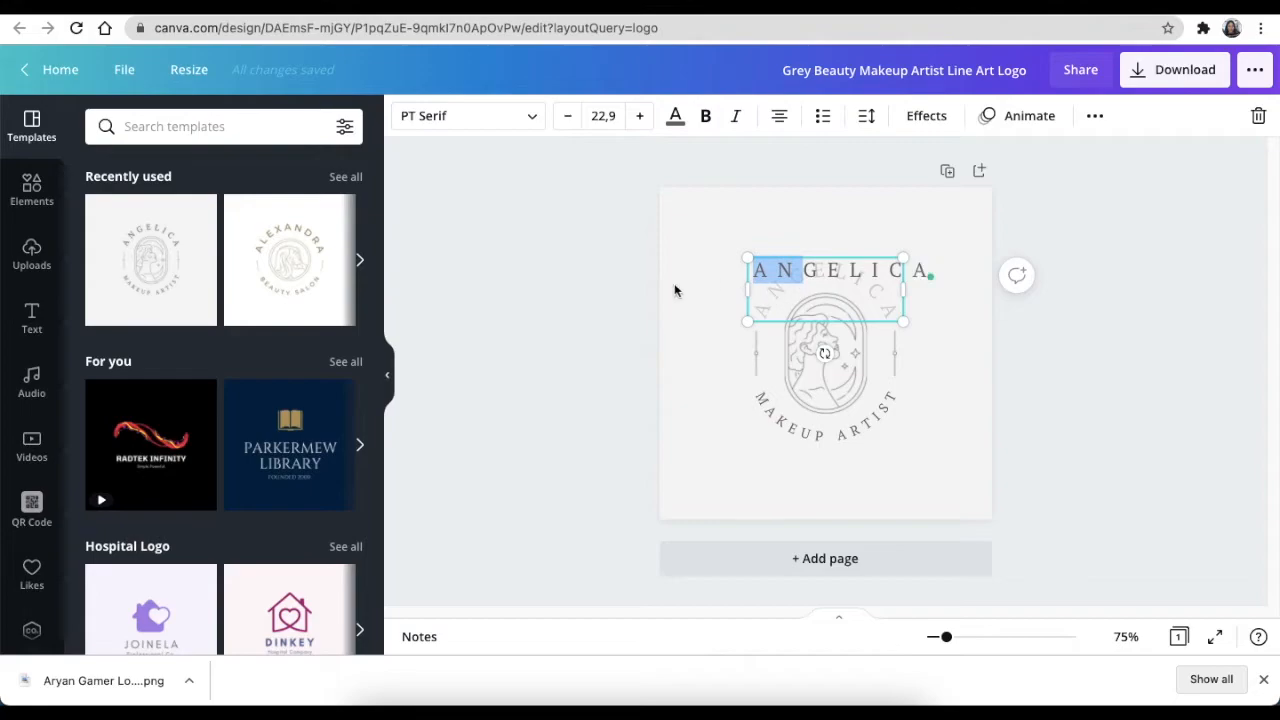
click(626, 300)
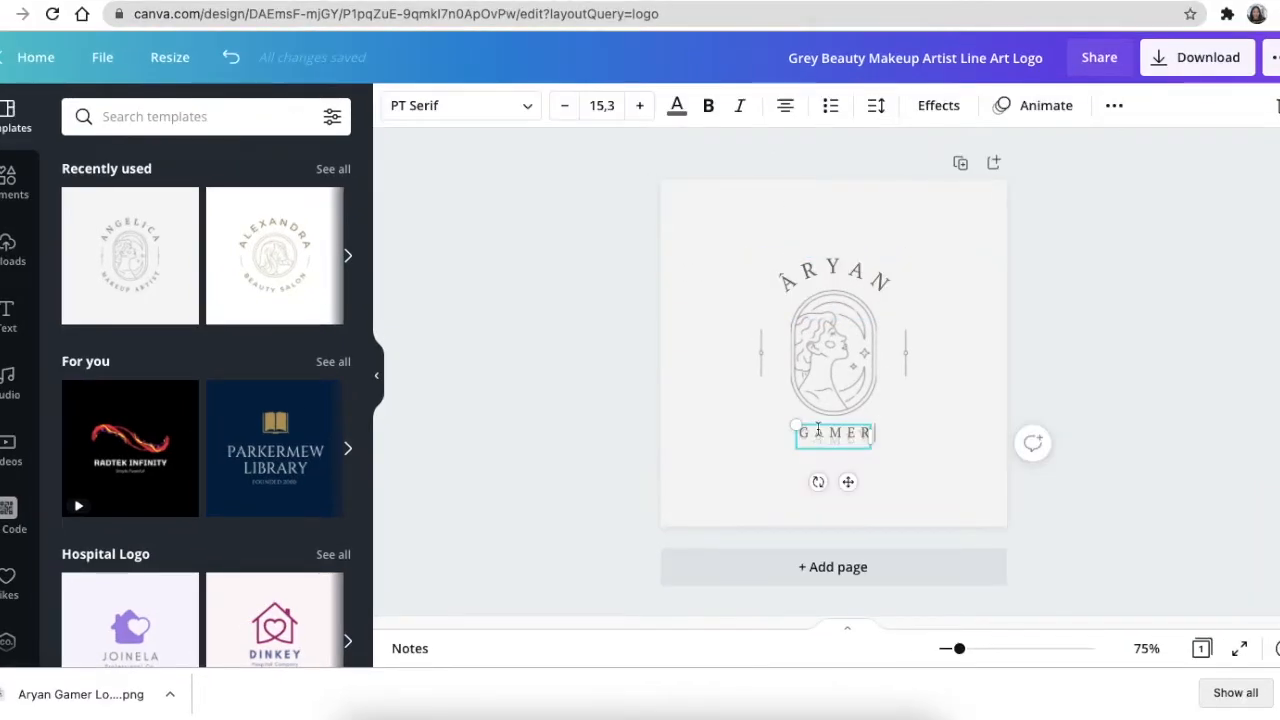
click(651, 406)
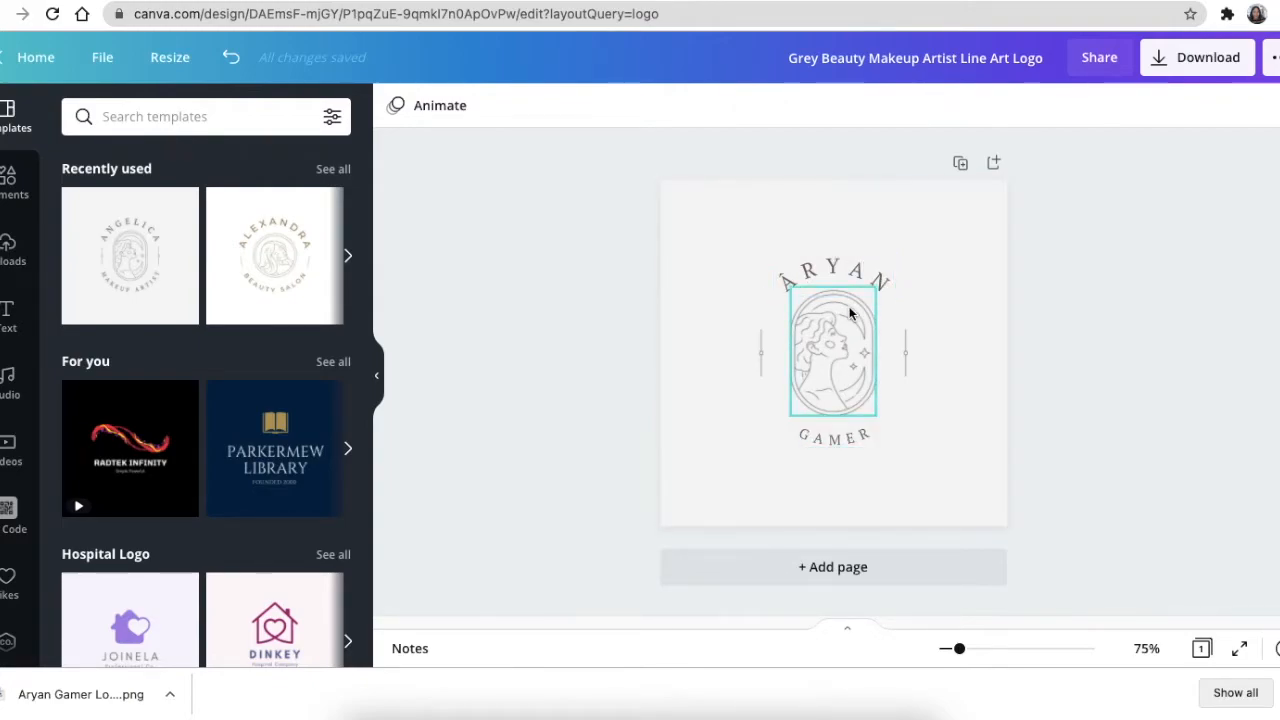
click(826, 277)
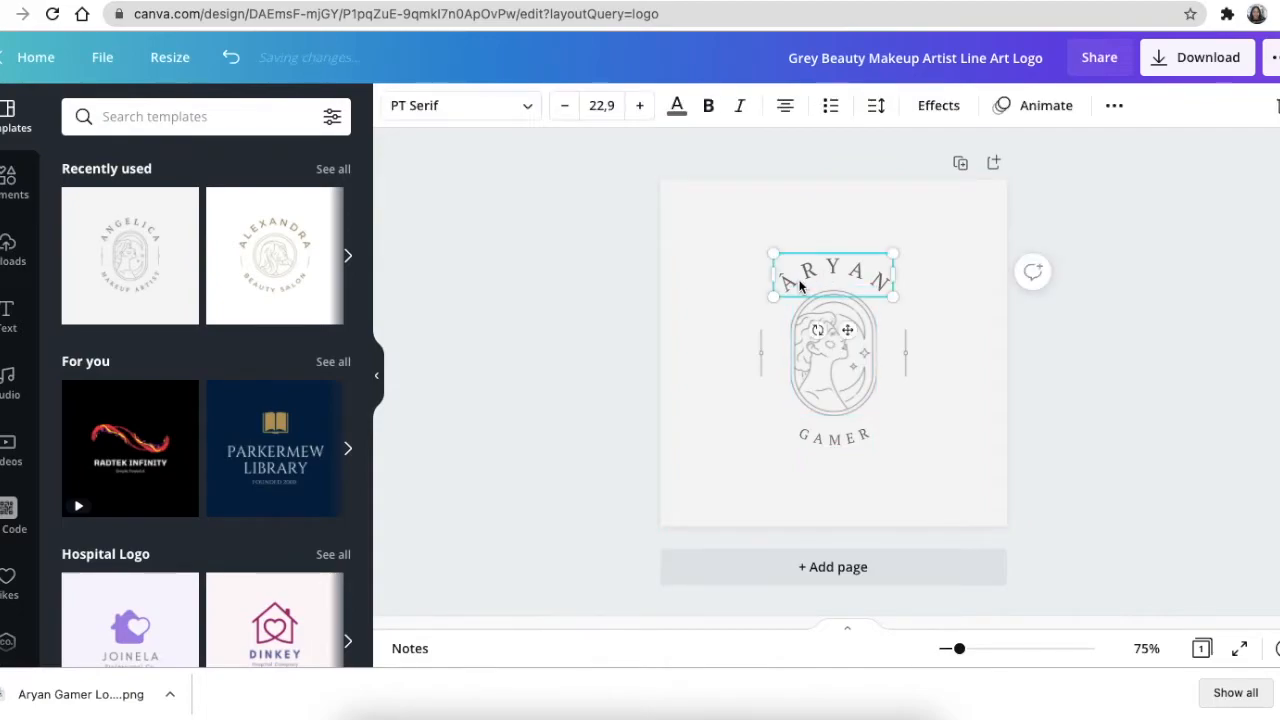
Step: Recolour the arched name text above the illustration with the medium grey default colour
click(677, 108)
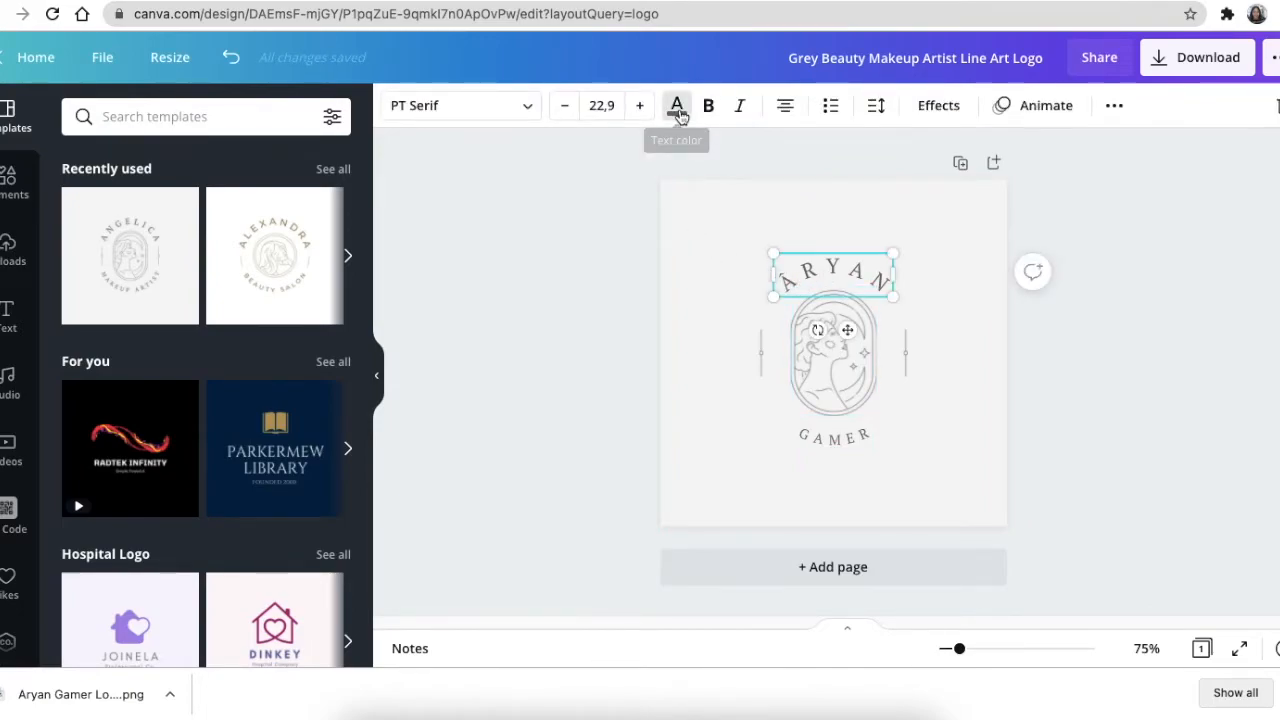
click(280, 400)
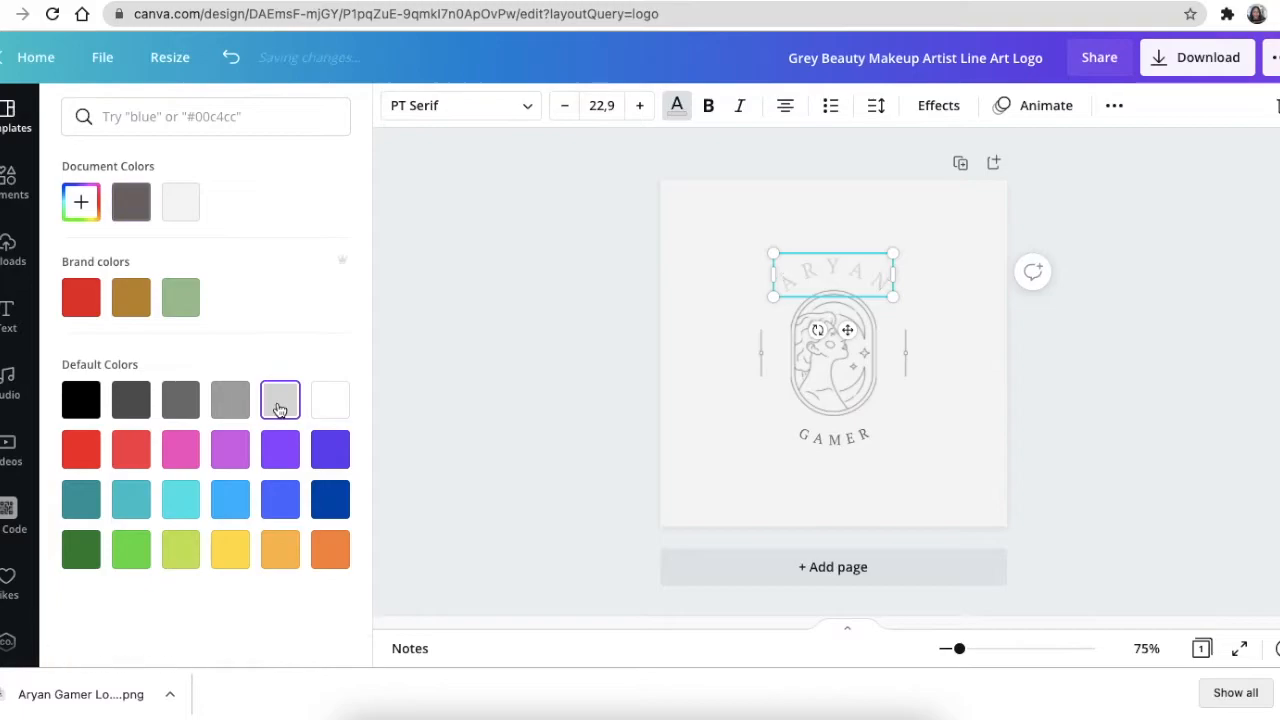
click(225, 410)
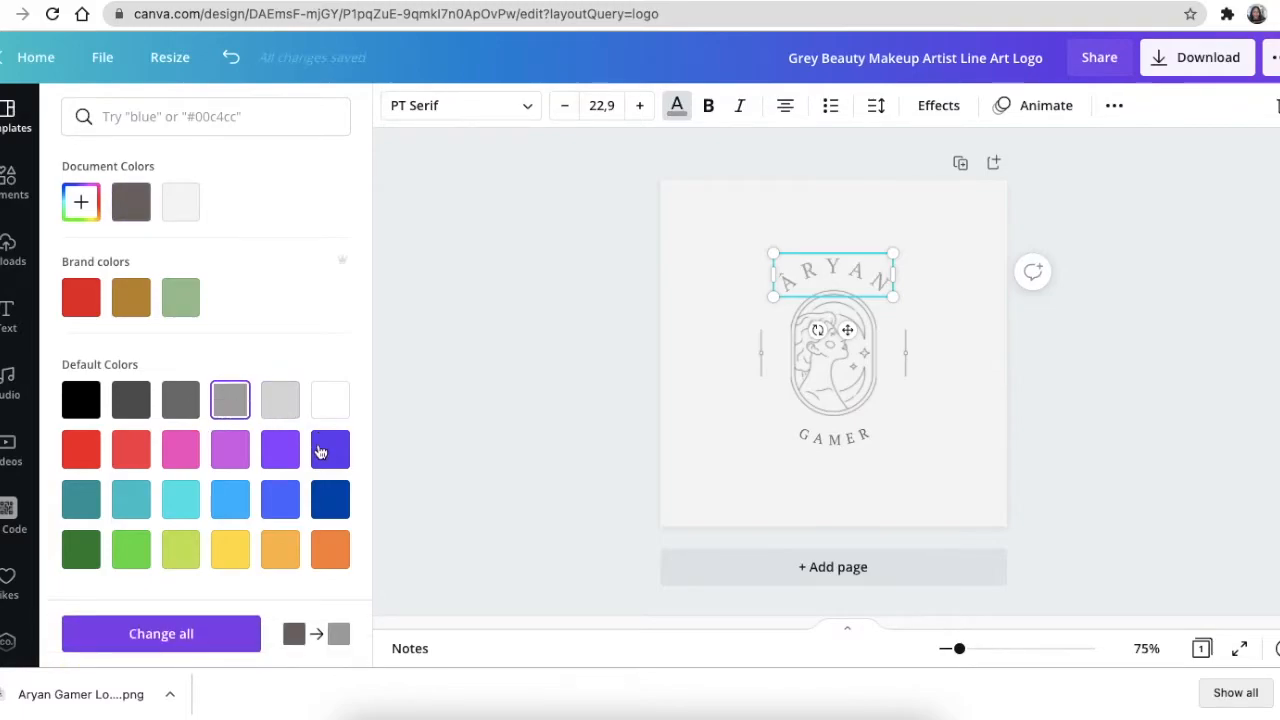
click(568, 397)
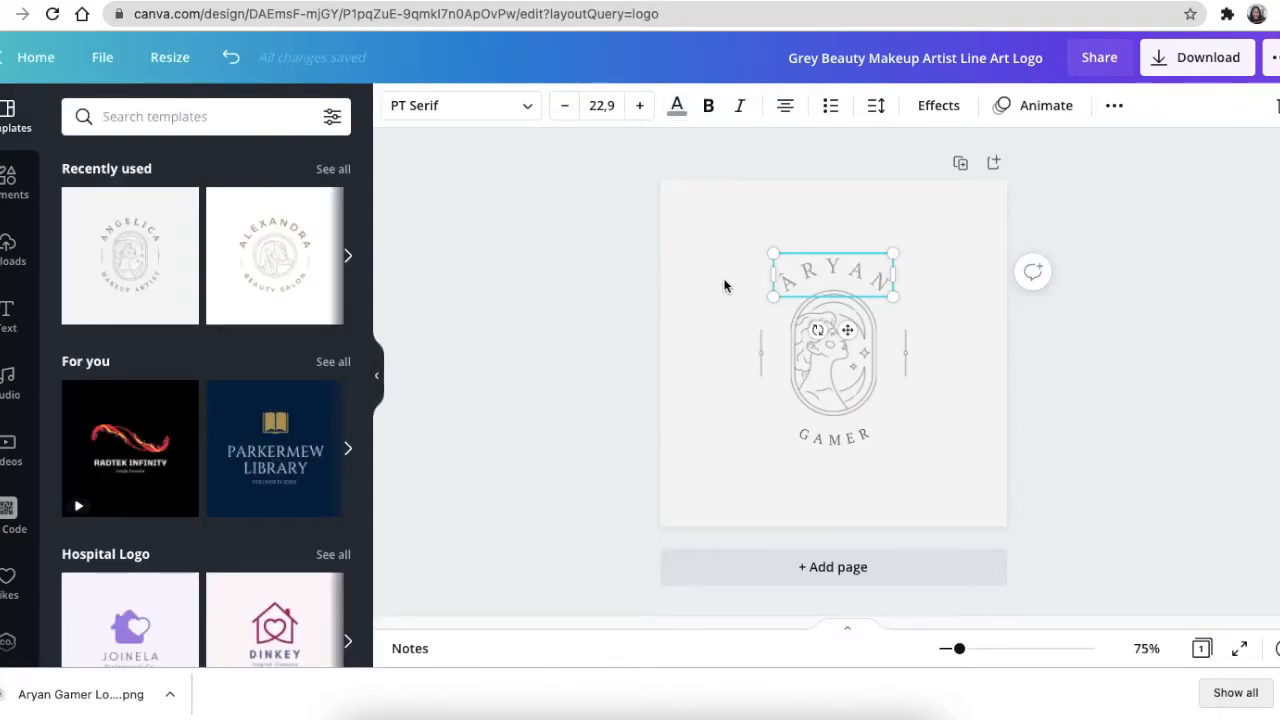
Step: Set the font size of the curved GAMER text to 22.9, matching the arched name text
click(848, 440)
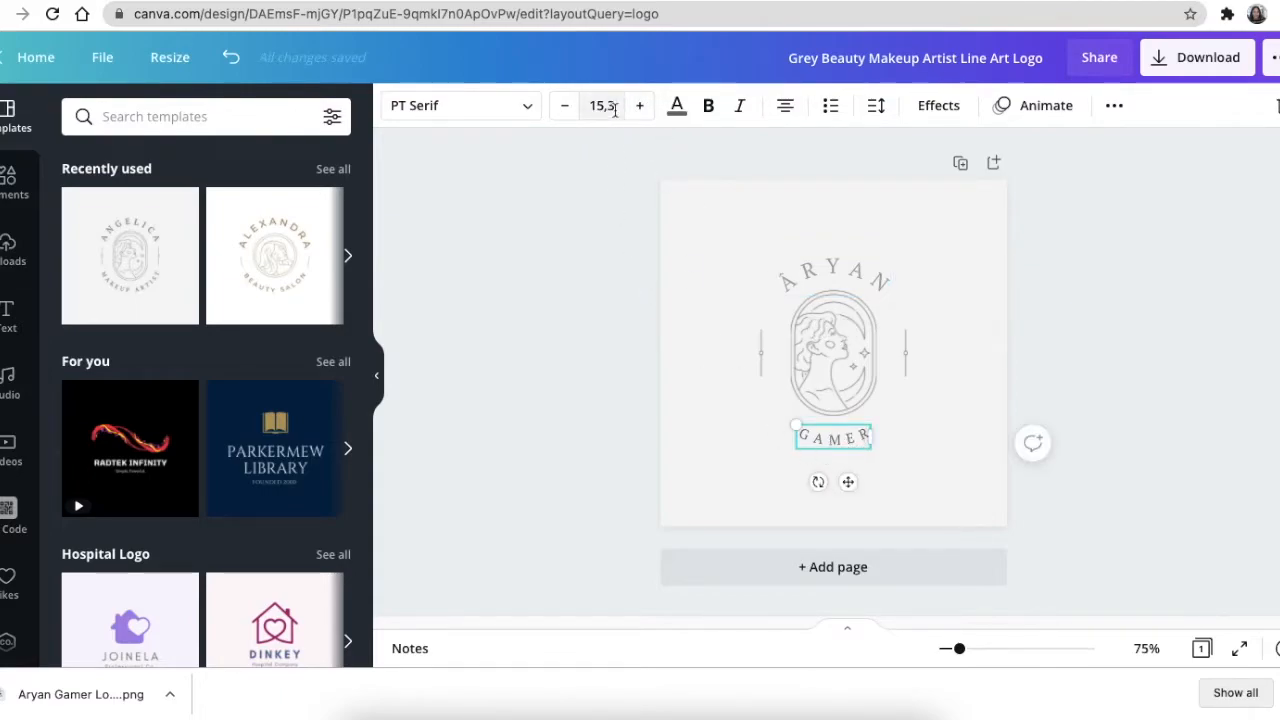
click(641, 108)
click(641, 108)
click(641, 108)
click(641, 108)
click(641, 108)
click(641, 108)
click(641, 108)
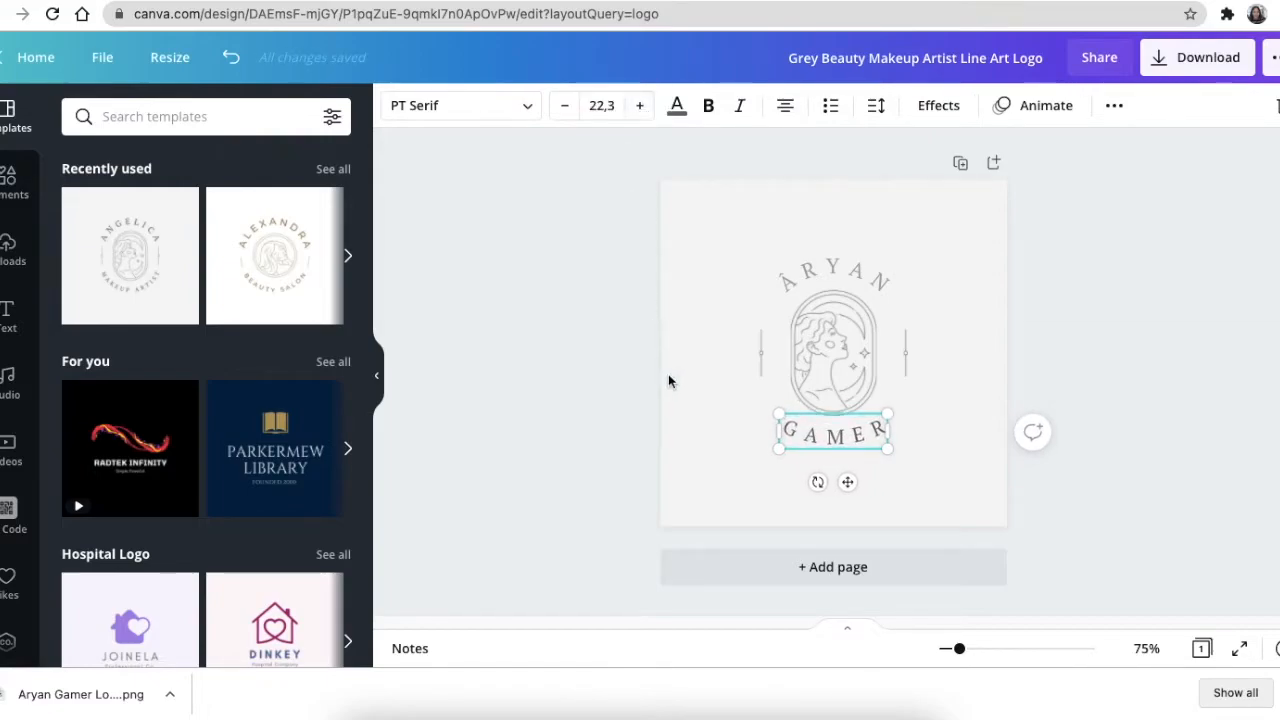
click(834, 281)
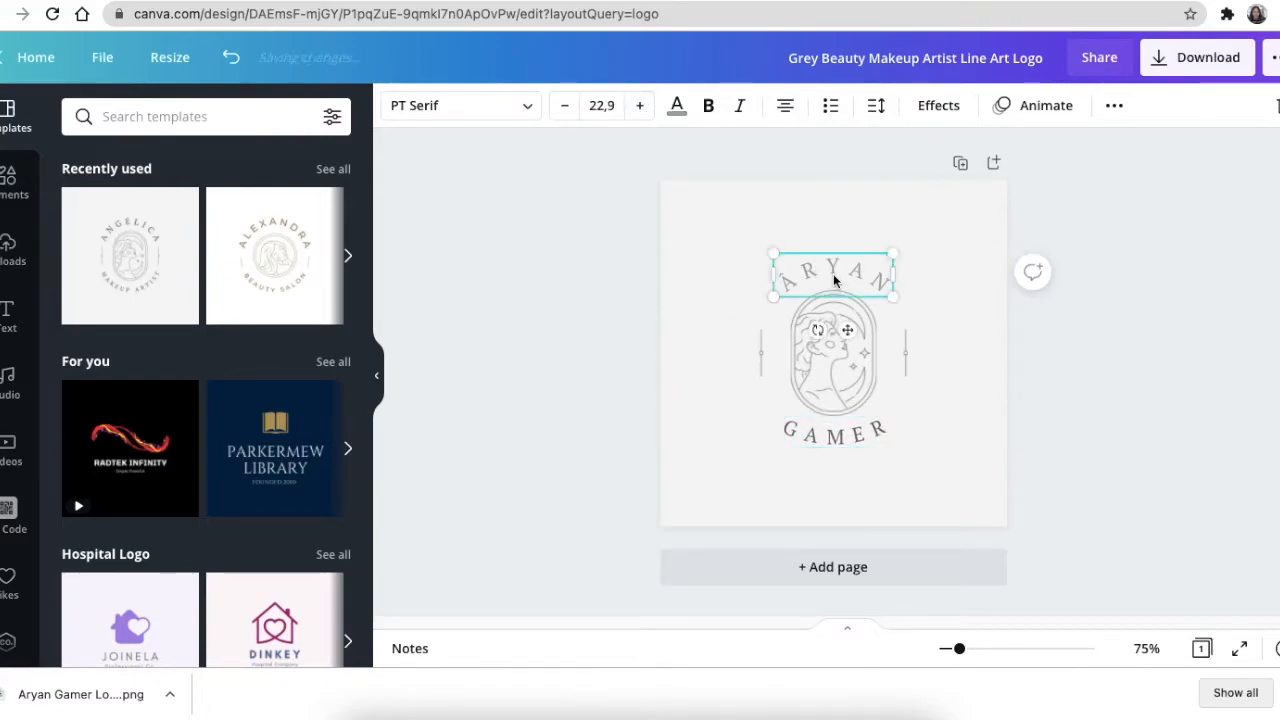
click(851, 436)
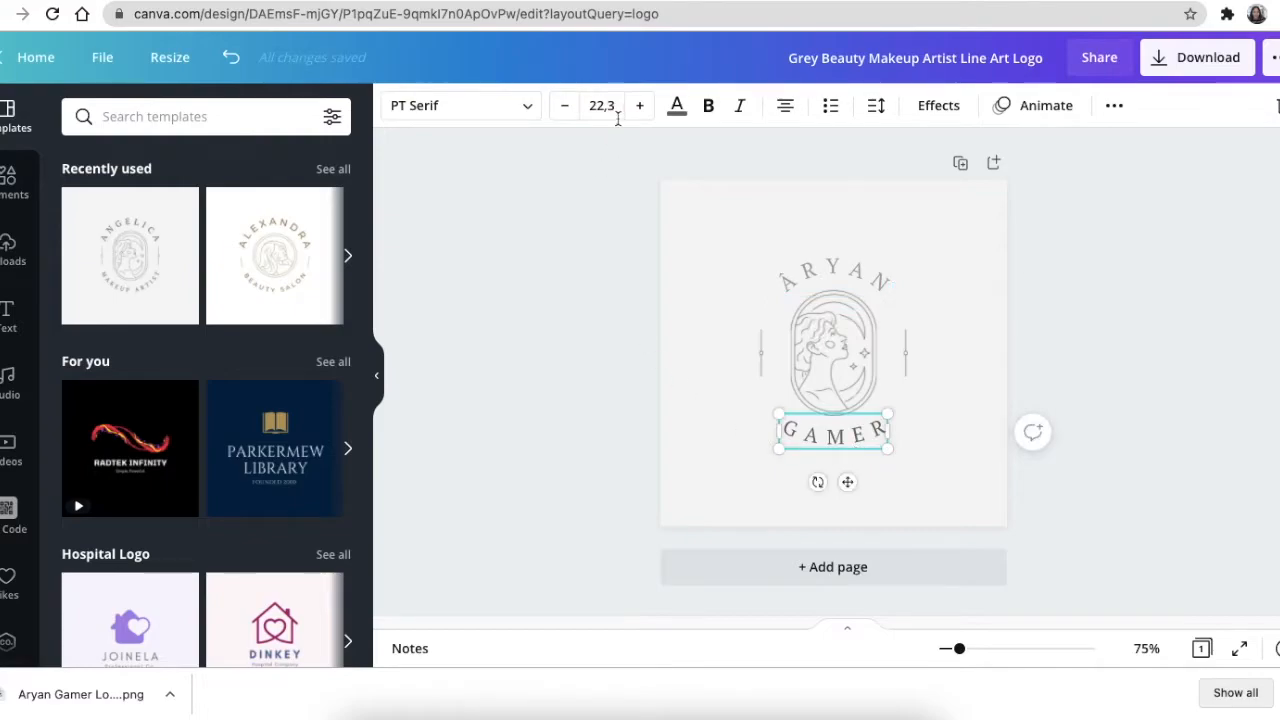
click(610, 106)
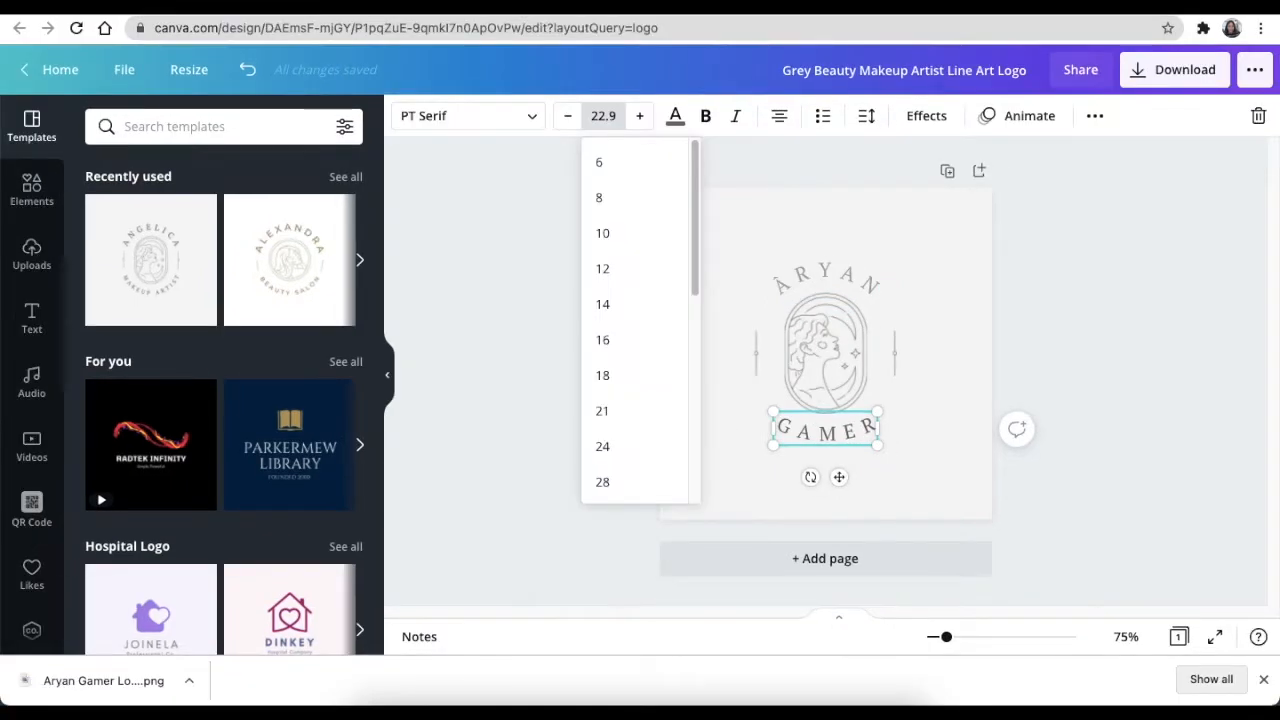
key(Return)
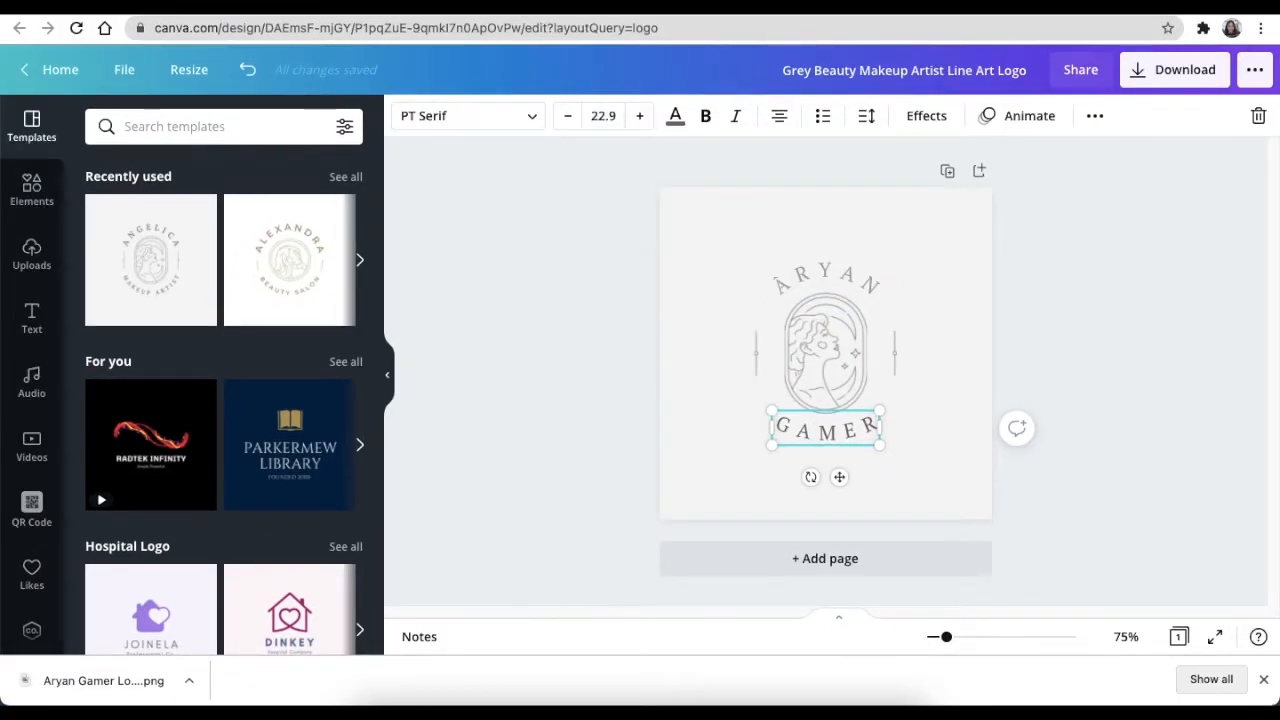
click(607, 360)
Step: Delete the line art illustration of the woman from the centre of the logo
click(830, 356)
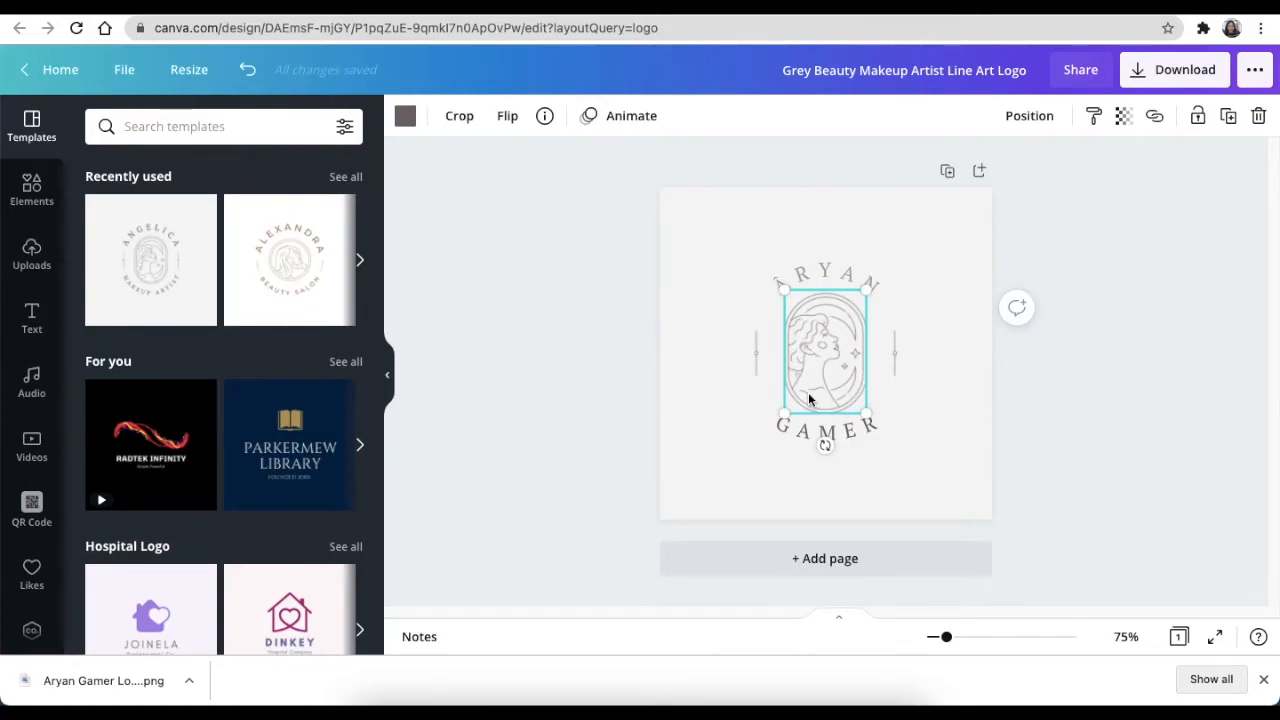
key(Delete)
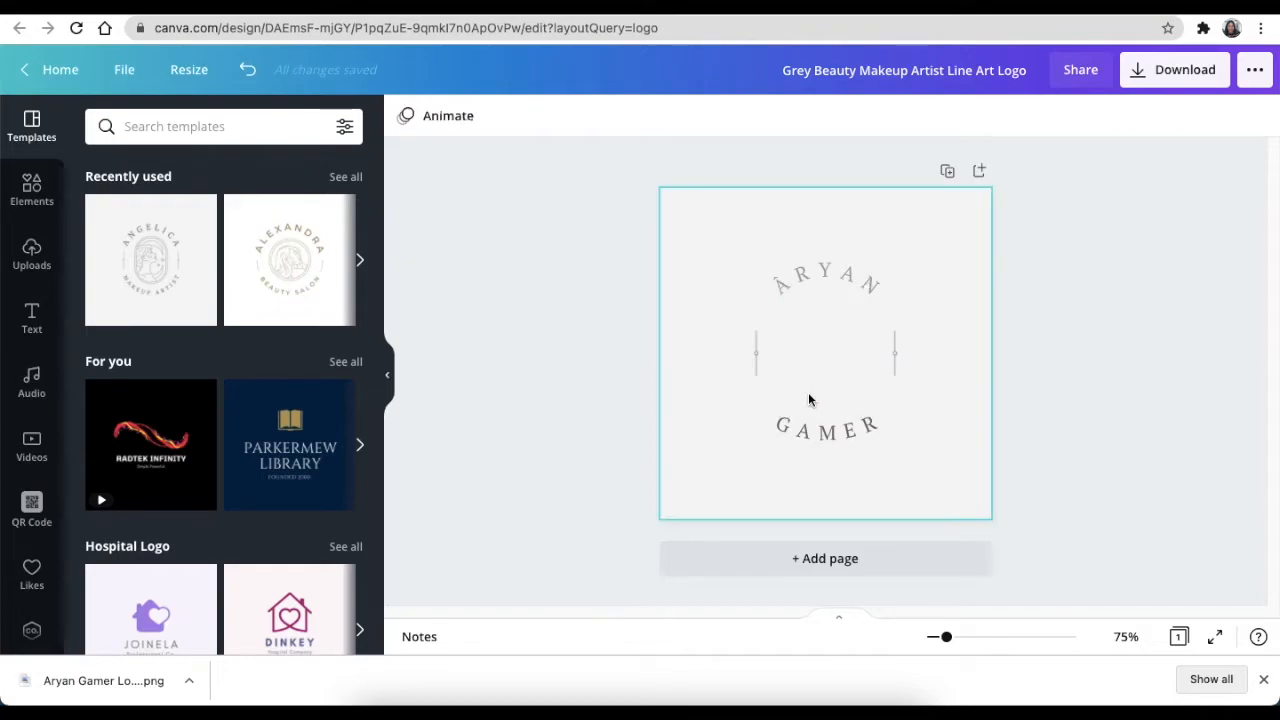
click(790, 438)
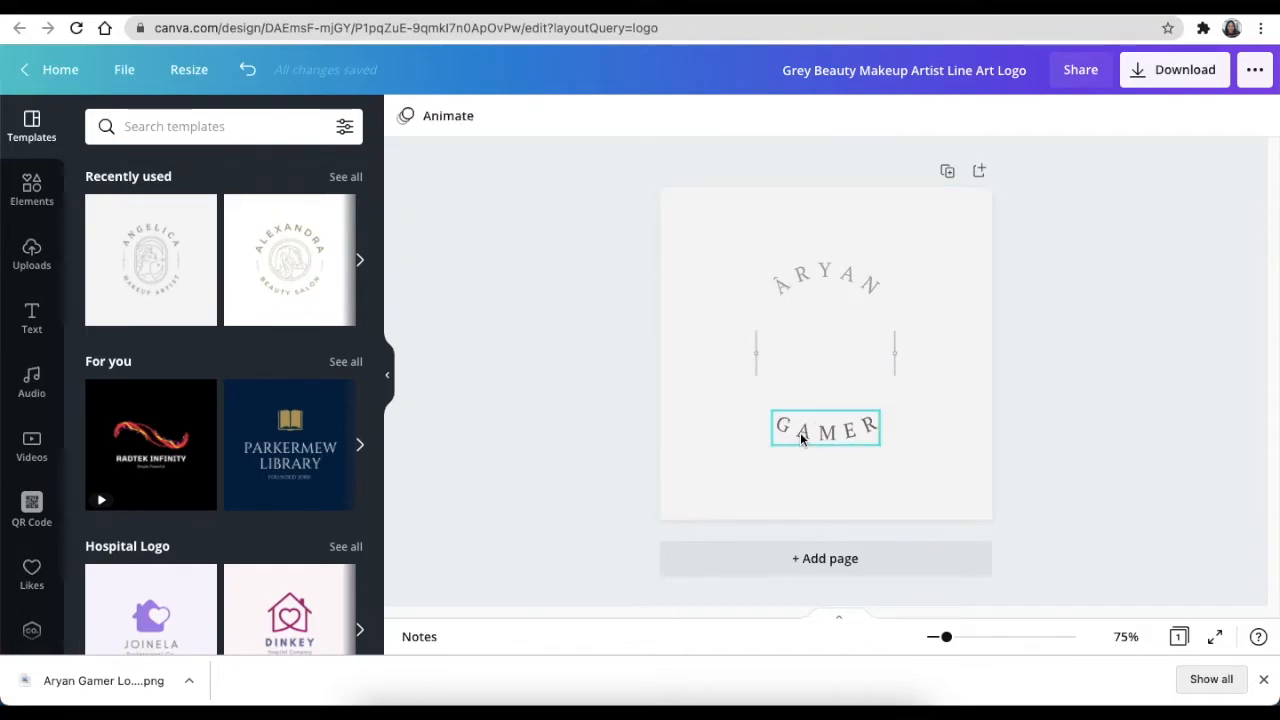
Step: Recolour the arched name text with the dark grey-brown document colour used by the GAMER text
click(827, 278)
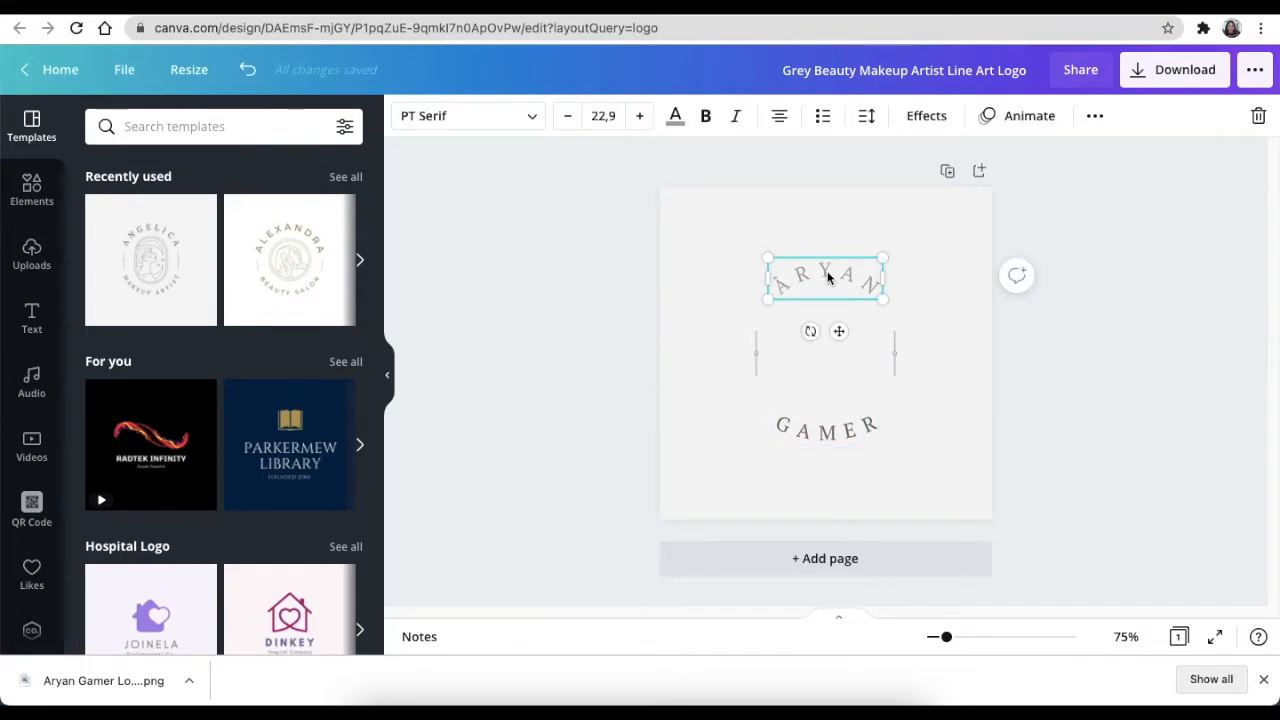
click(837, 432)
click(677, 116)
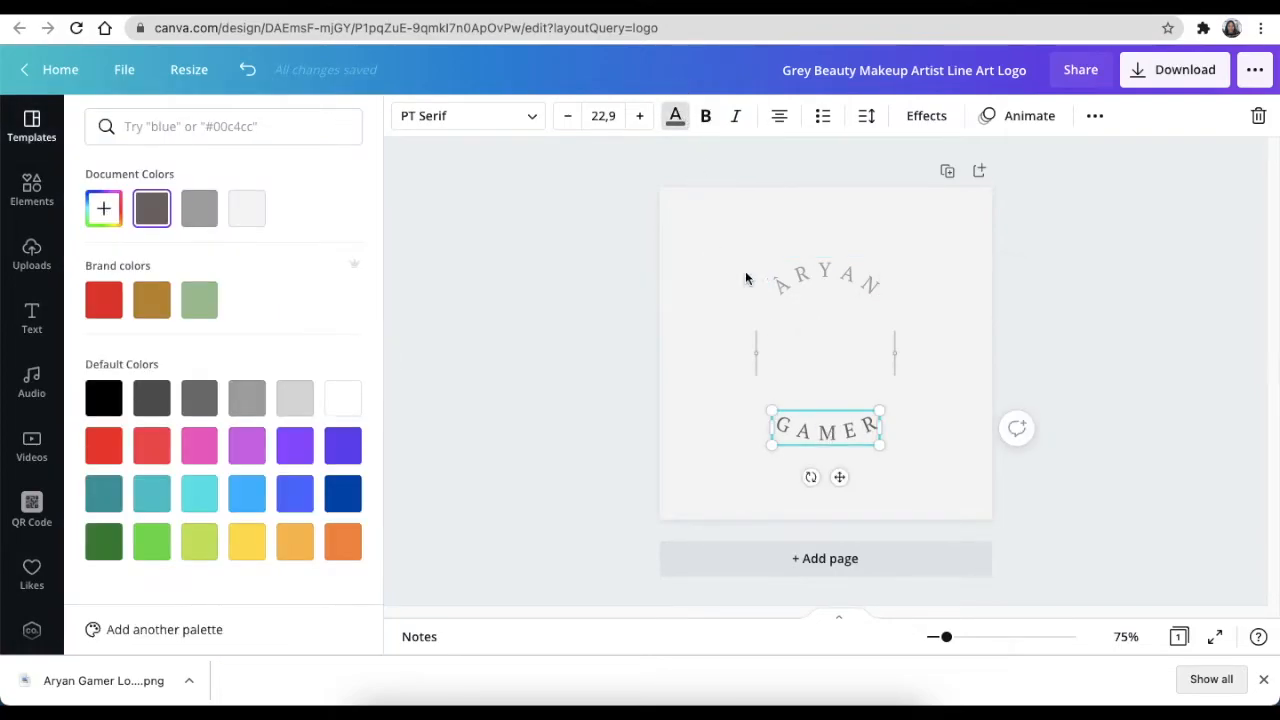
click(837, 280)
click(677, 119)
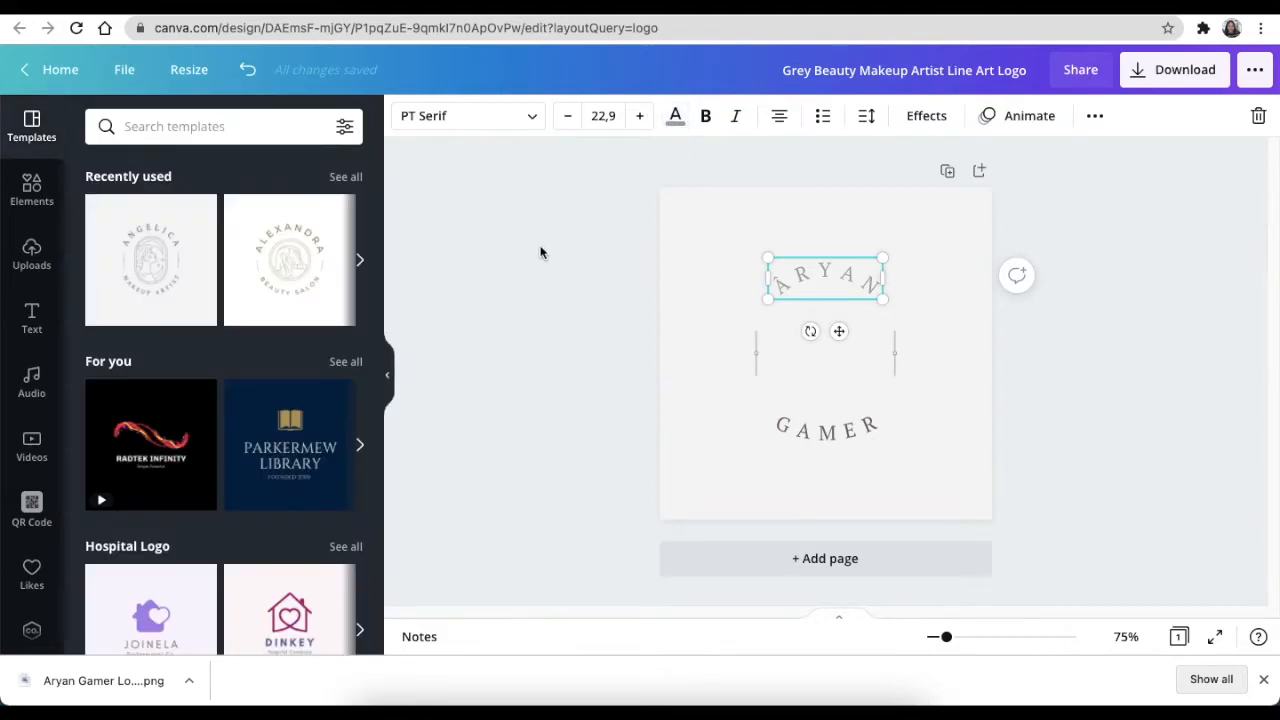
click(662, 128)
click(152, 208)
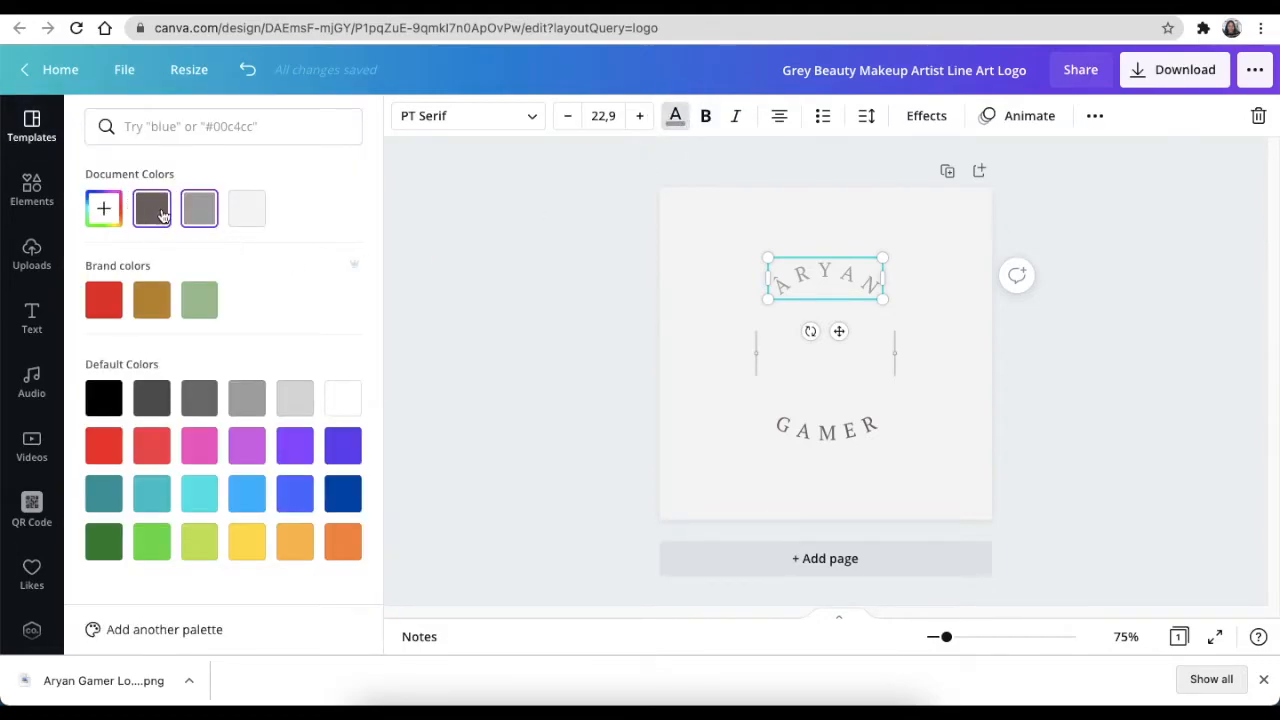
click(608, 262)
click(632, 318)
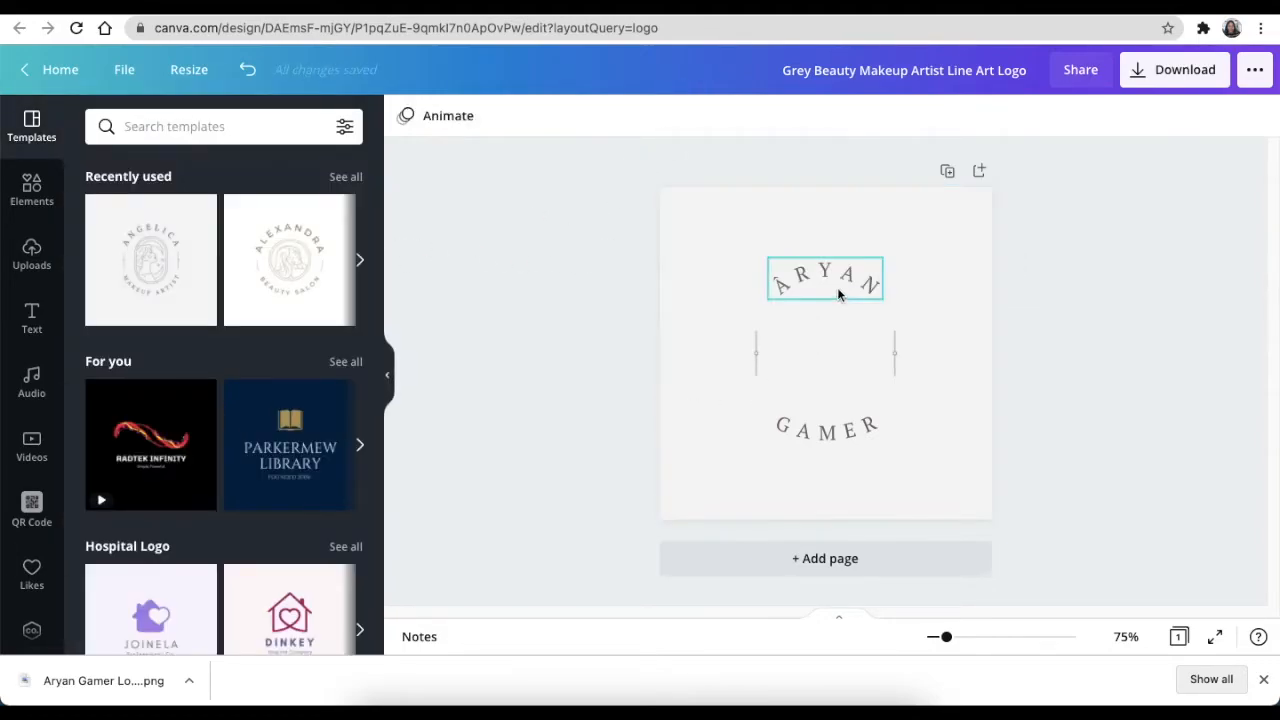
key(ctrl+z)
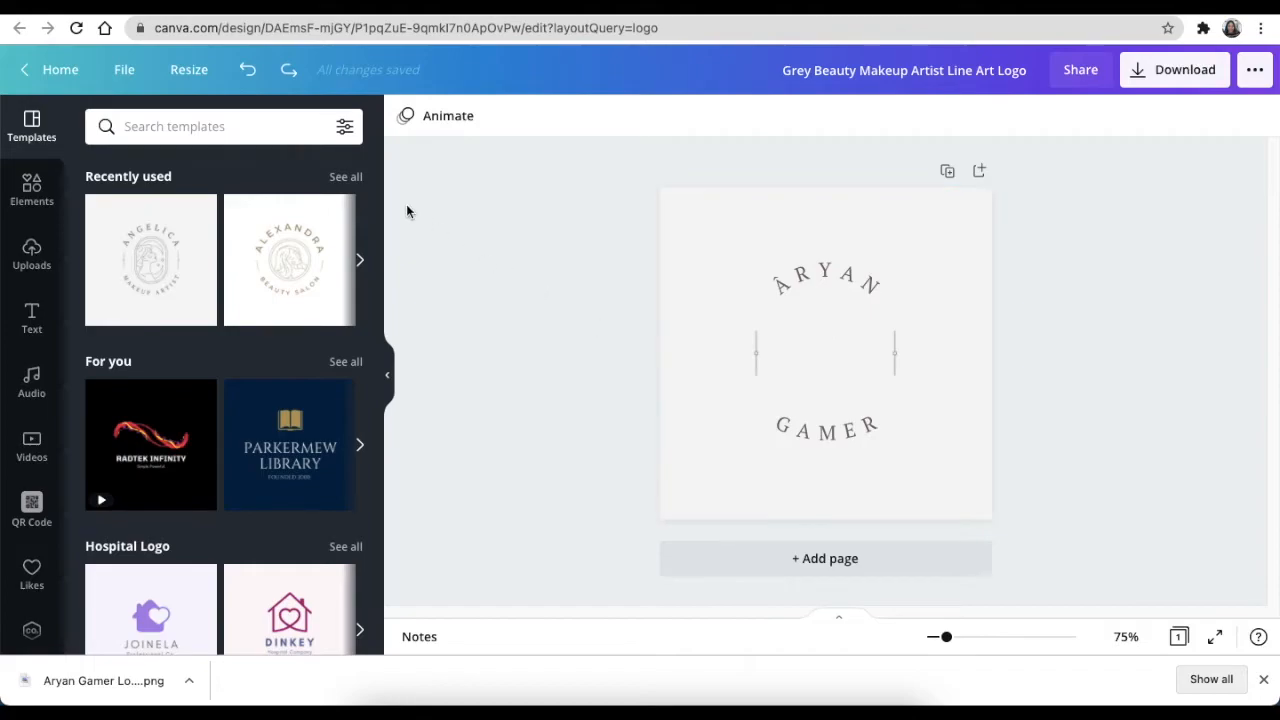
Step: Search the elements for "gamer" and place a single outlined game controller graphic between the two curved texts
click(171, 130)
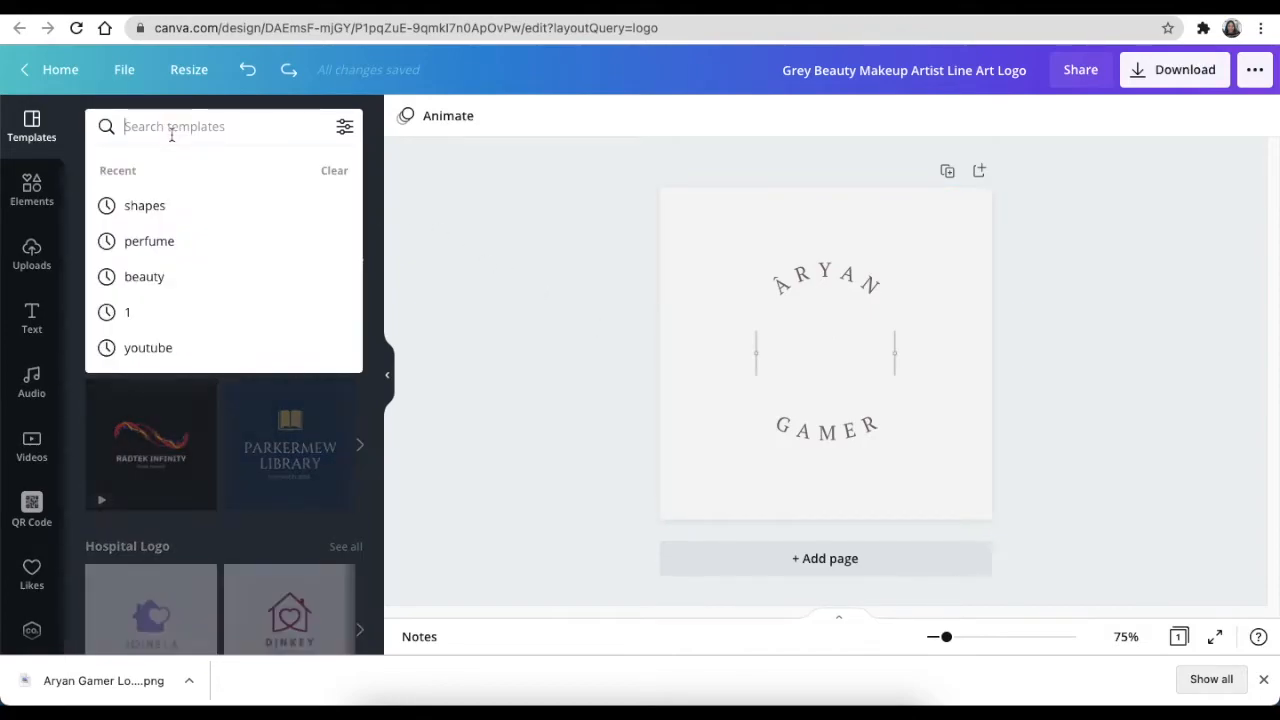
click(36, 192)
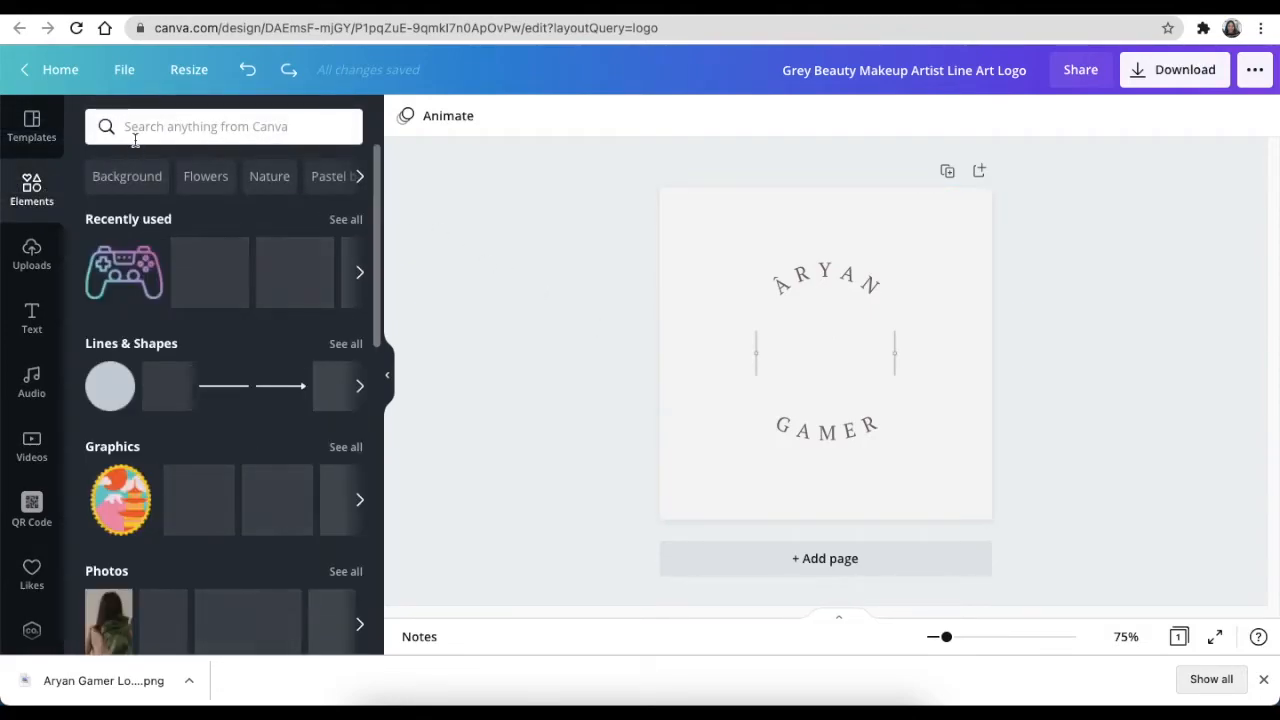
click(150, 128)
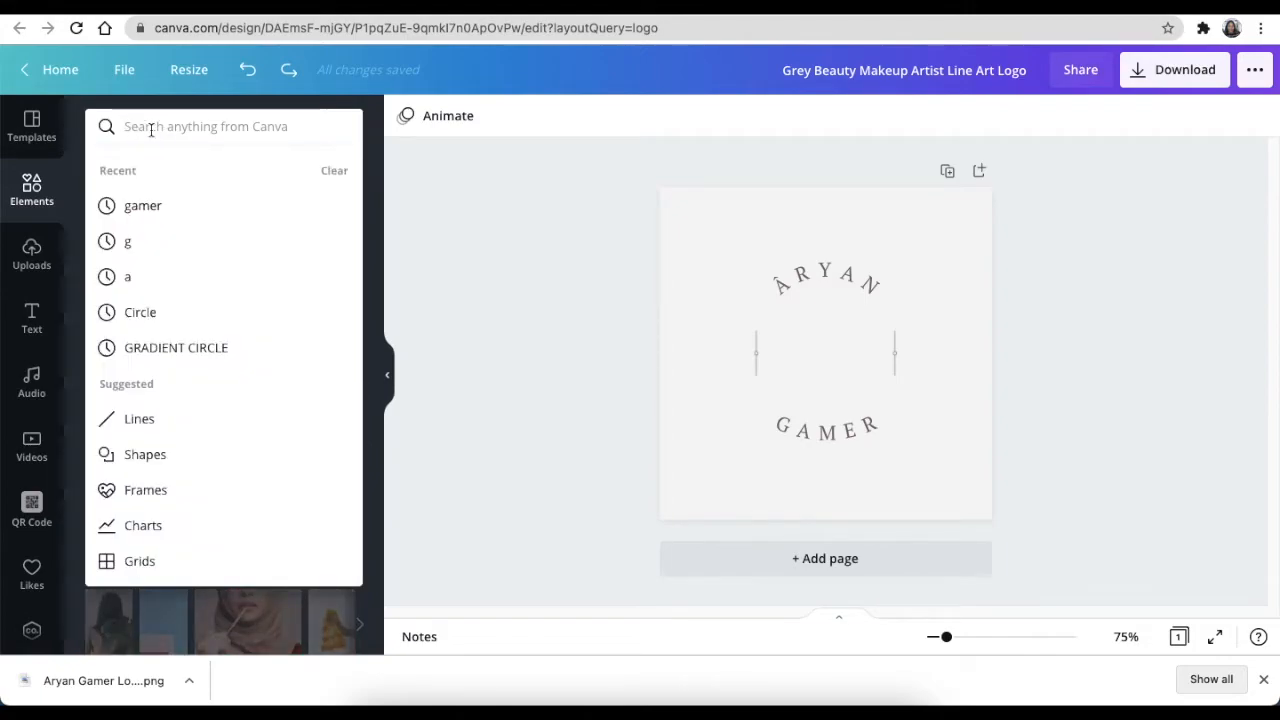
text(gamer)
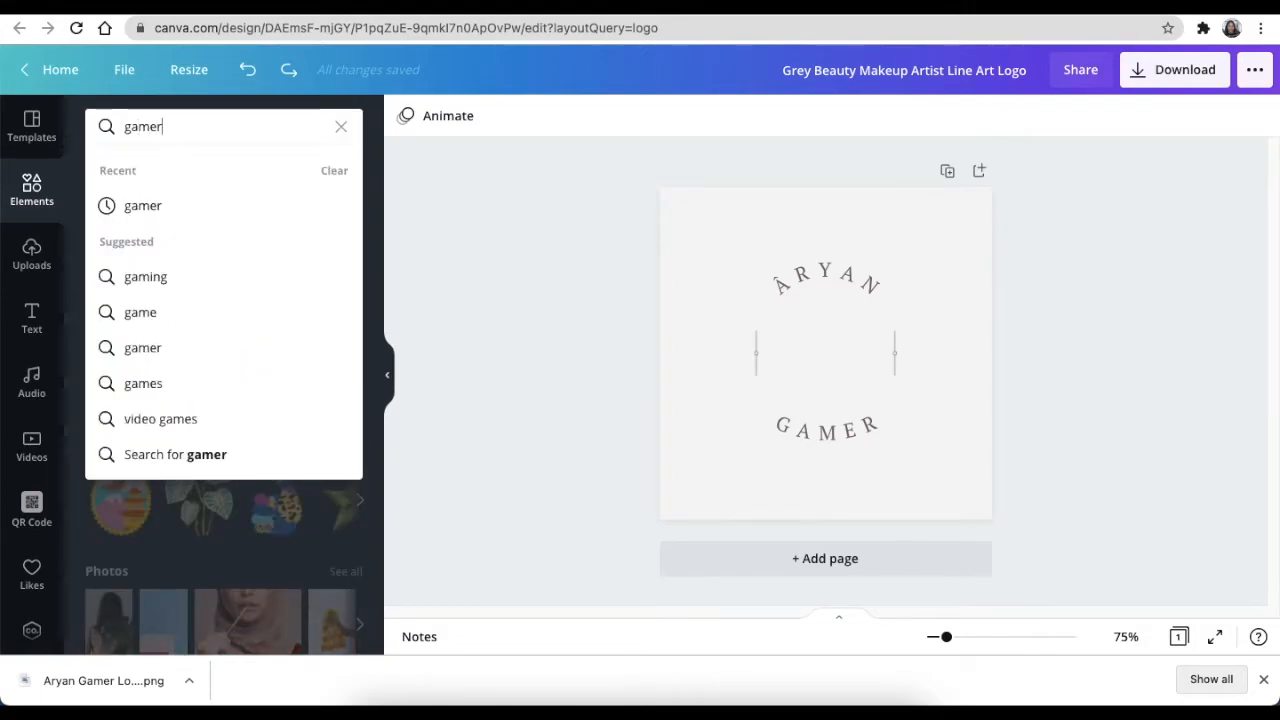
key(Return)
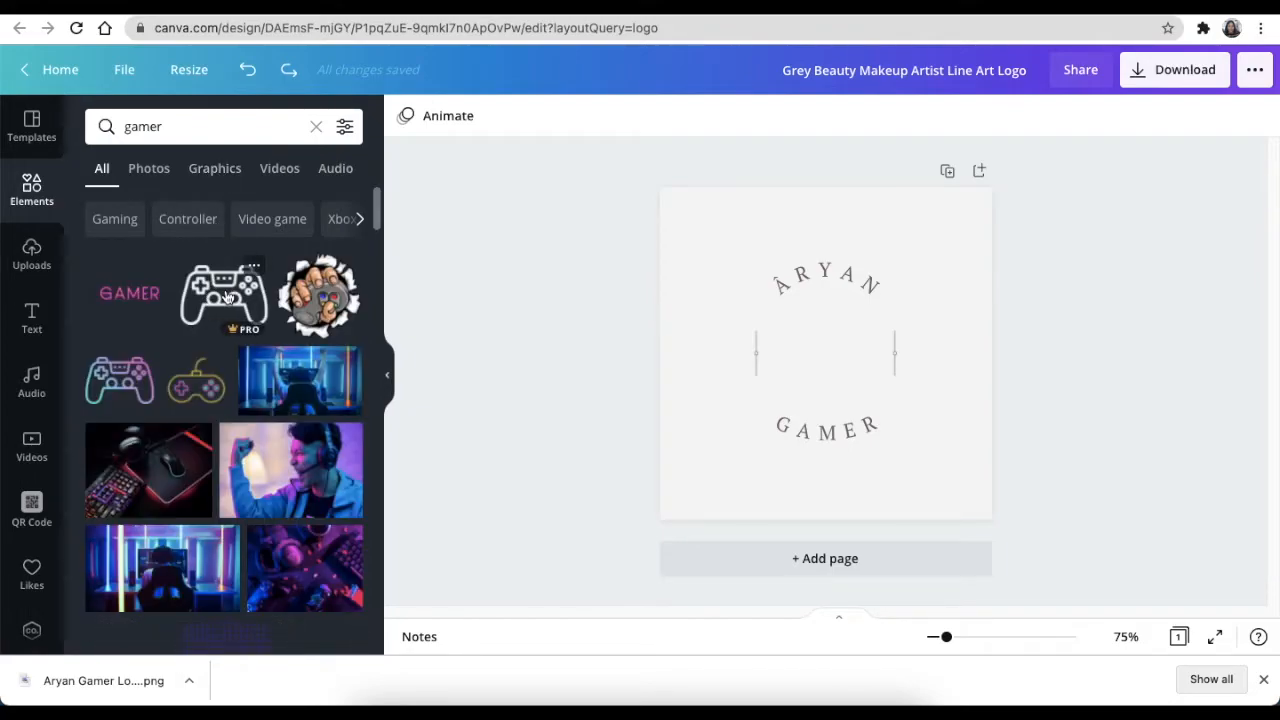
click(229, 297)
click(783, 362)
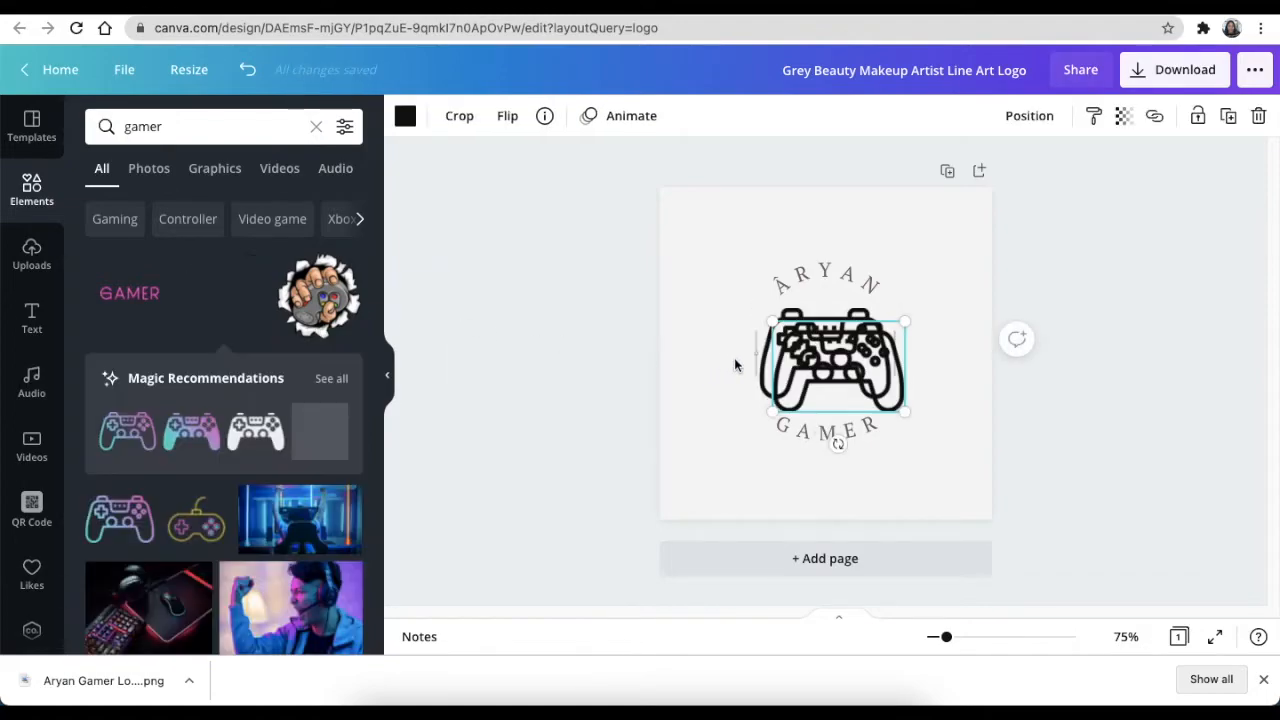
key(Delete)
click(748, 354)
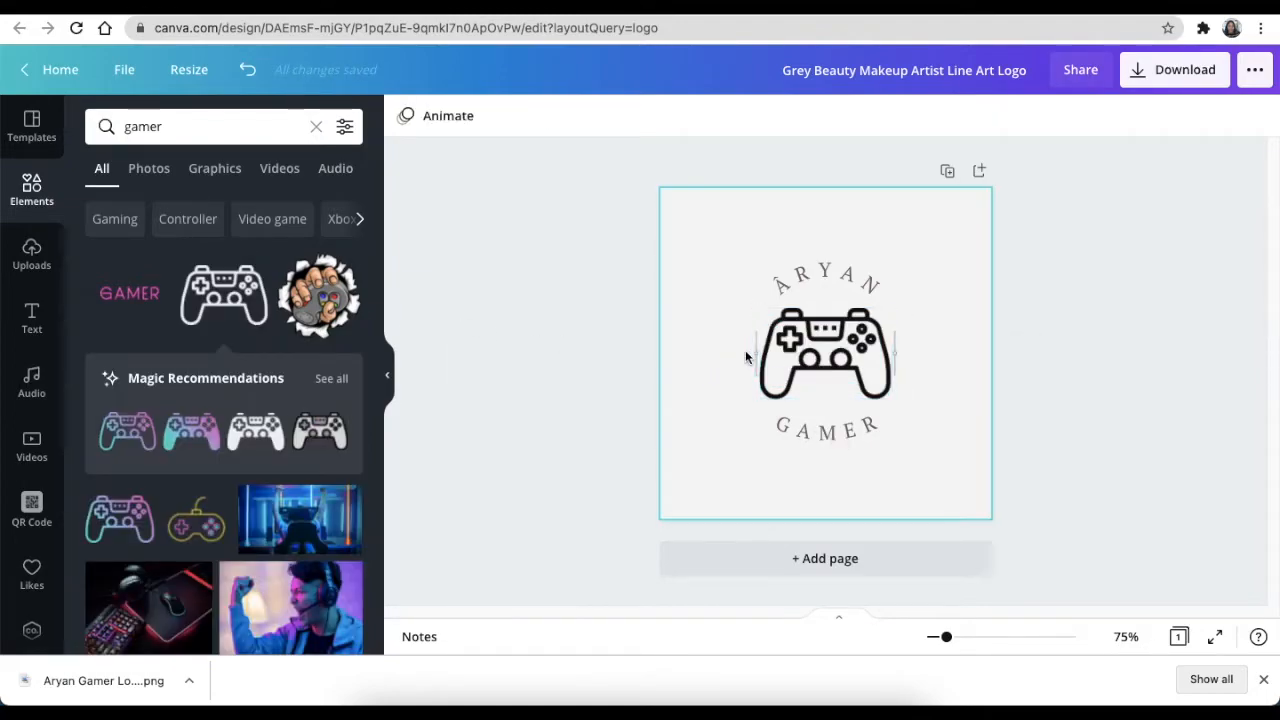
Step: Shrink the controller graphic to fit between the two side lines and recolour it with the dark grey-brown document colour
click(880, 390)
click(891, 398)
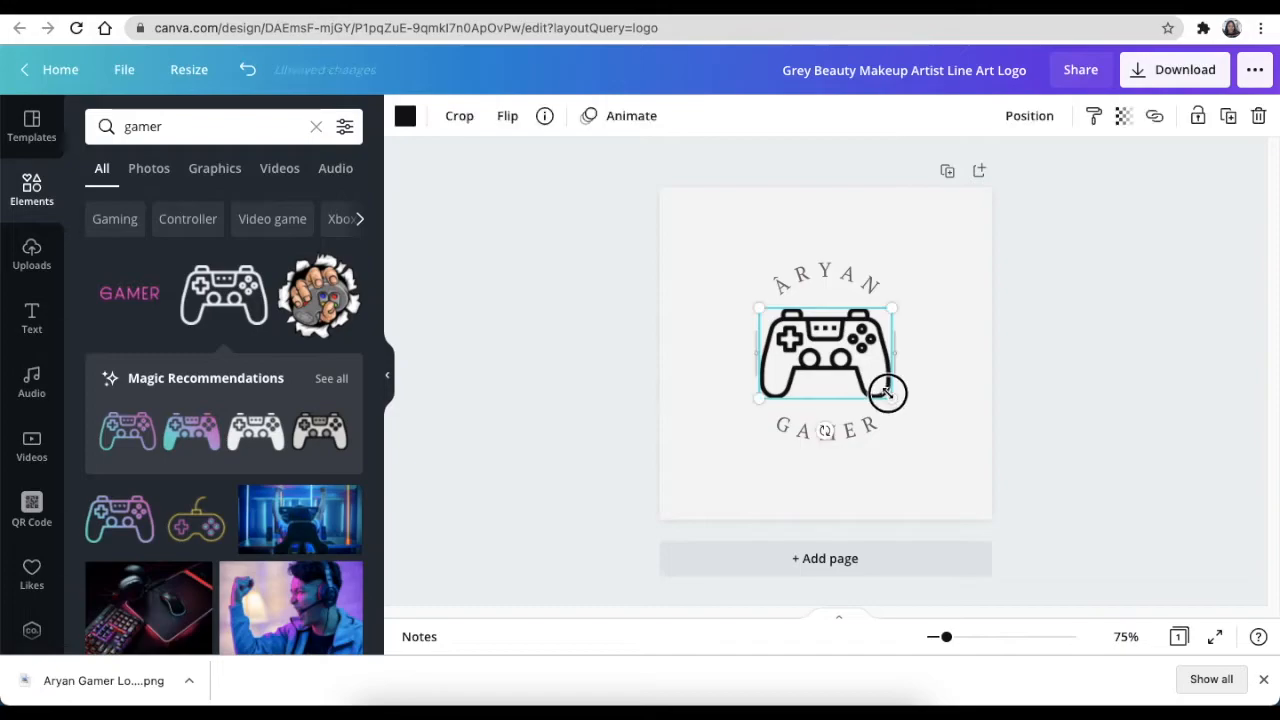
drag(891, 396, 866, 374)
click(405, 115)
click(199, 208)
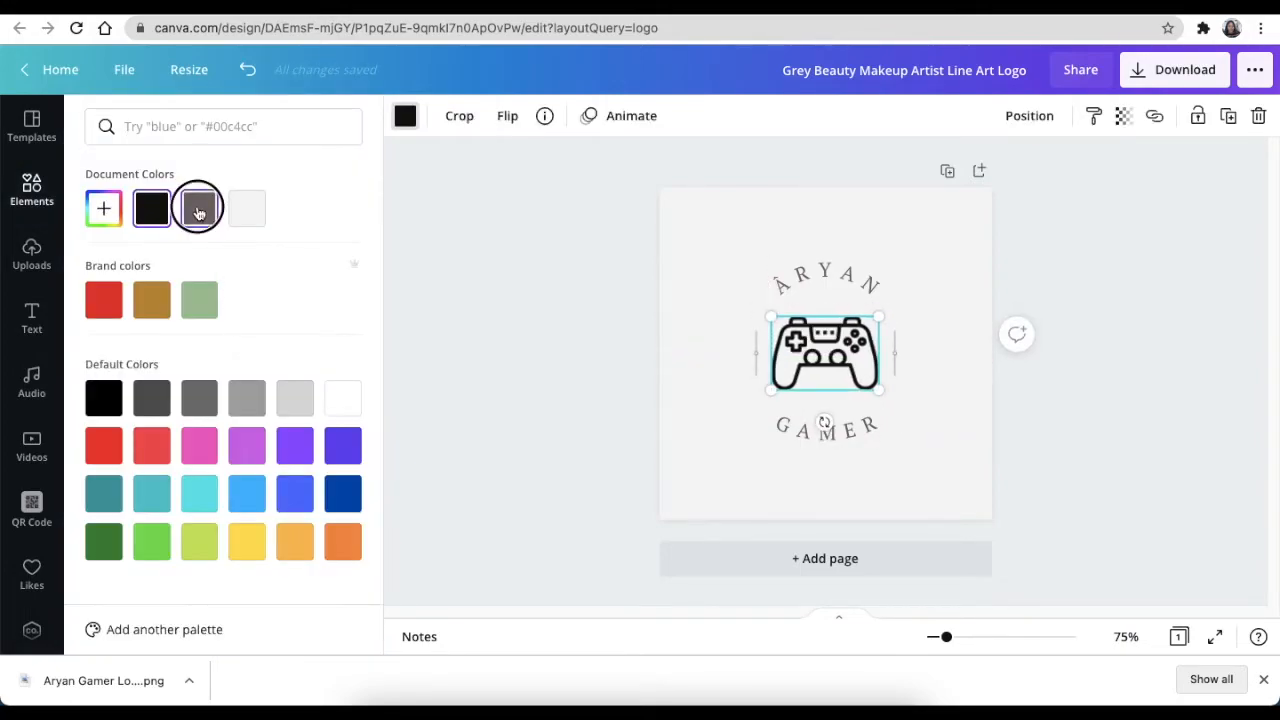
click(560, 300)
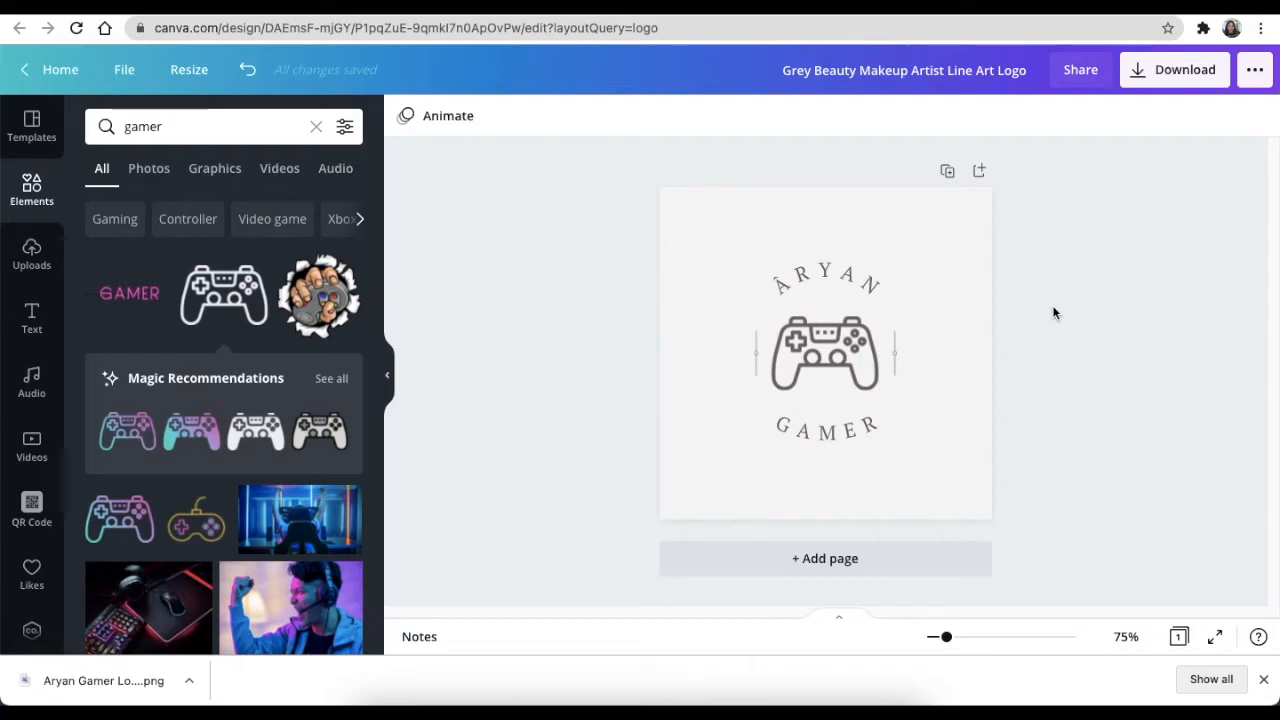
Step: Rename the design to the channel owner's first name plus "Logo 2" and download it as a PNG with a transparent background
click(1167, 76)
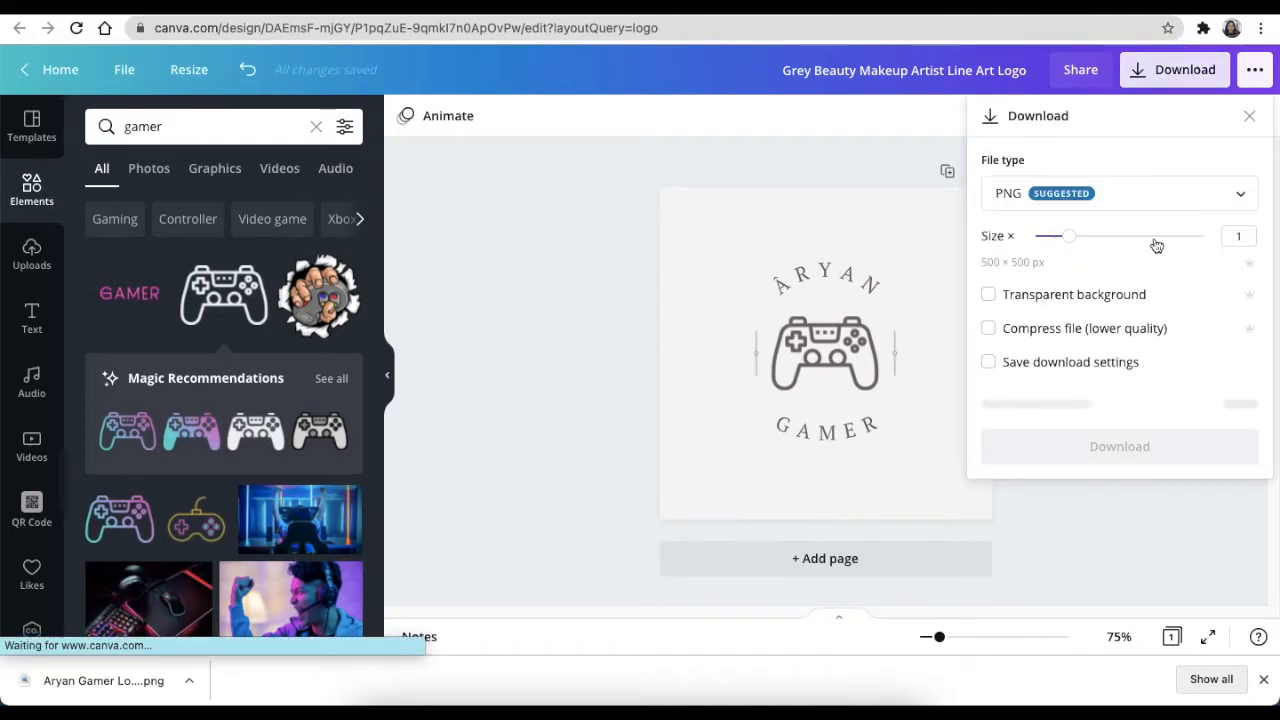
click(1028, 70)
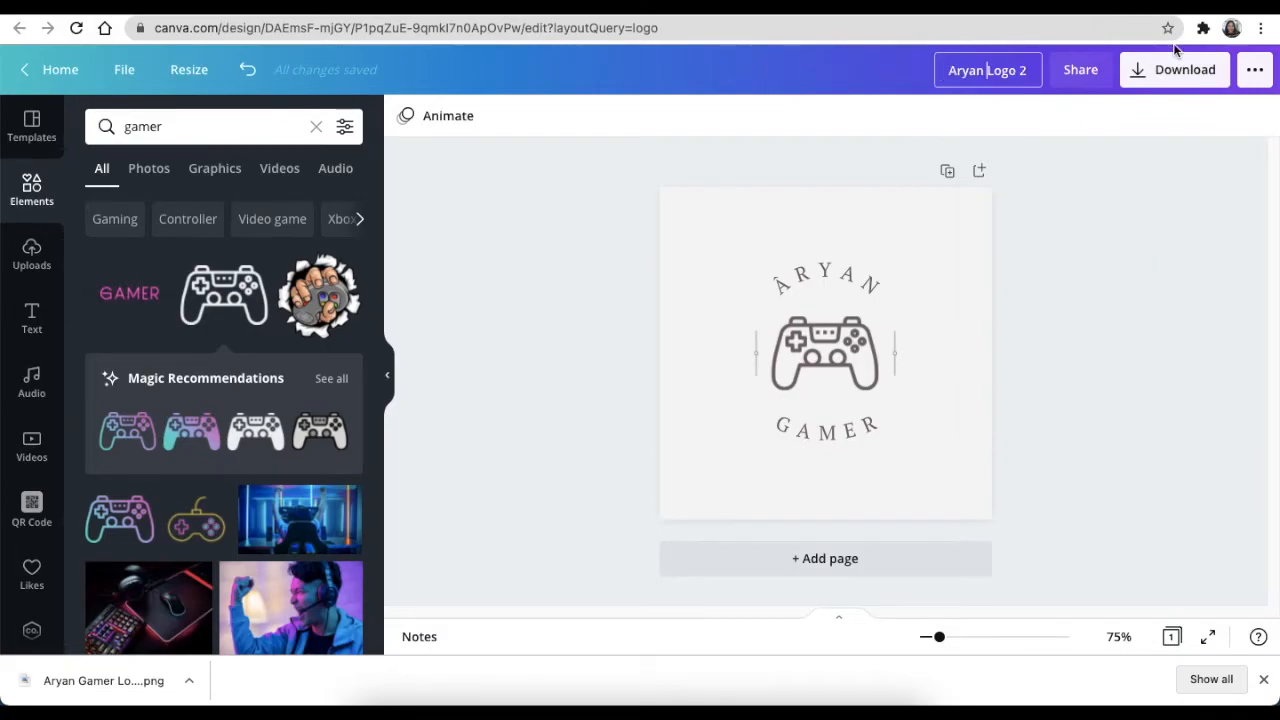
click(1167, 70)
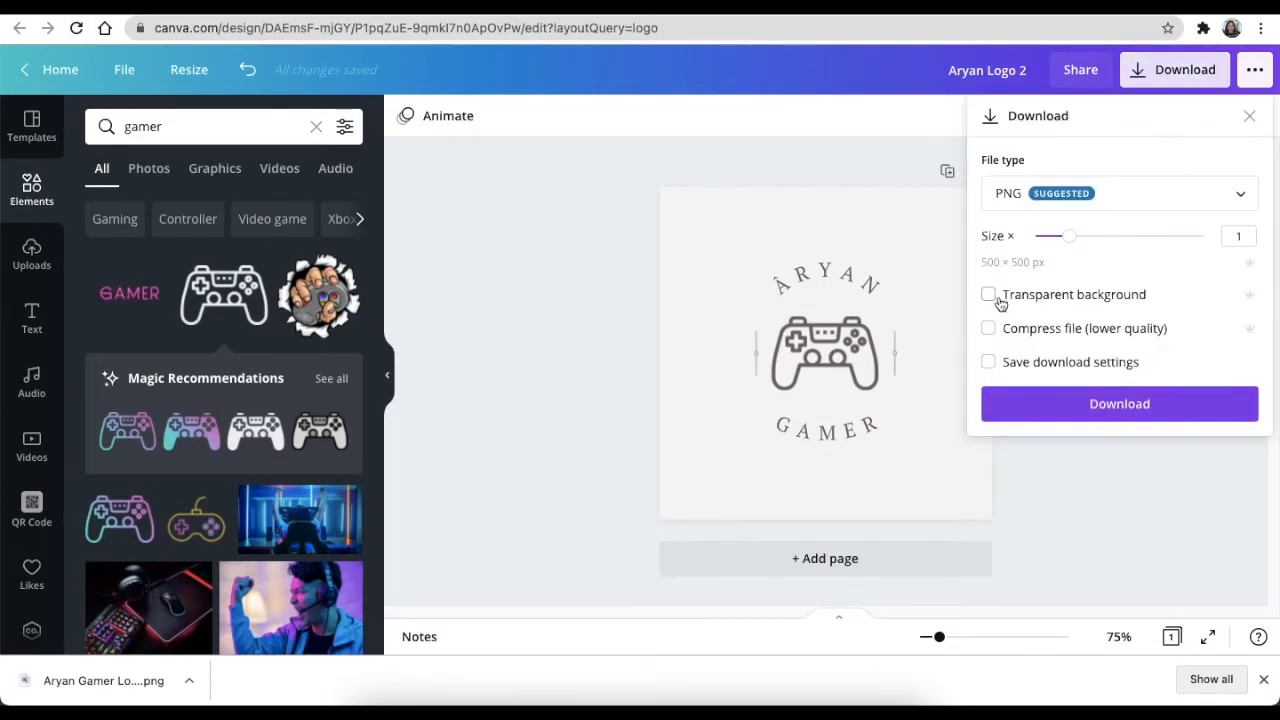
click(988, 295)
click(1100, 403)
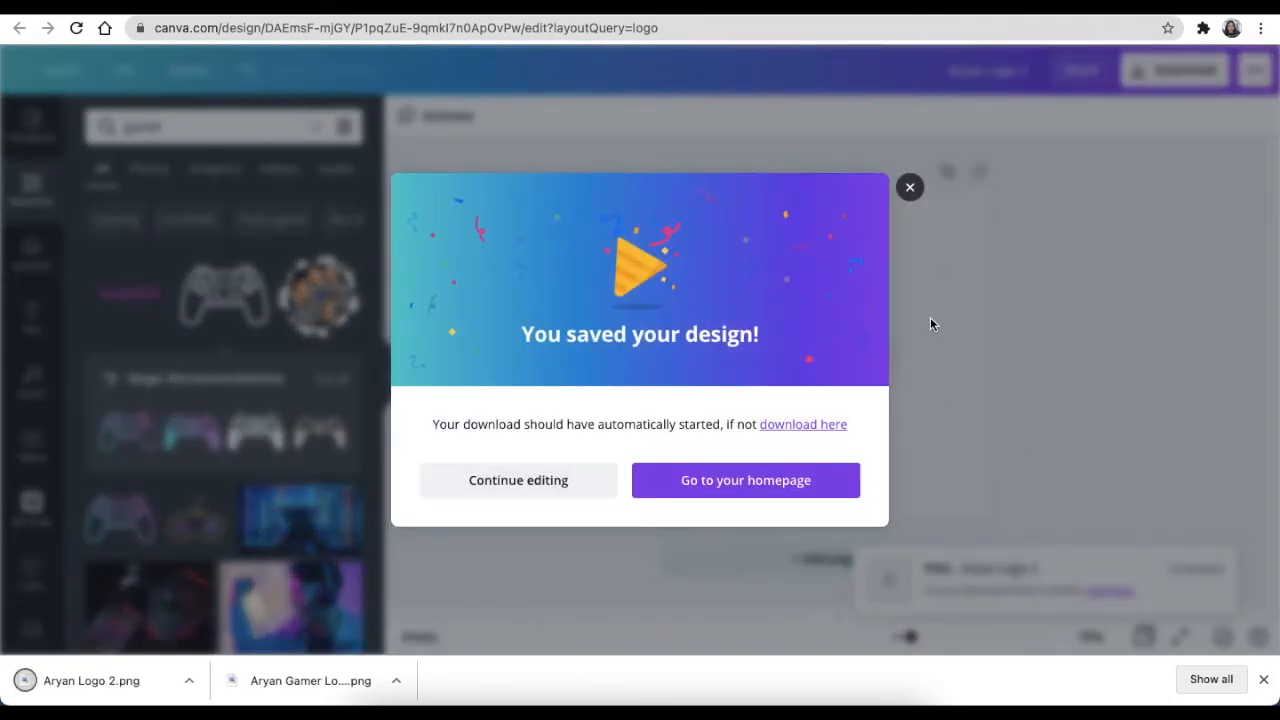
click(910, 187)
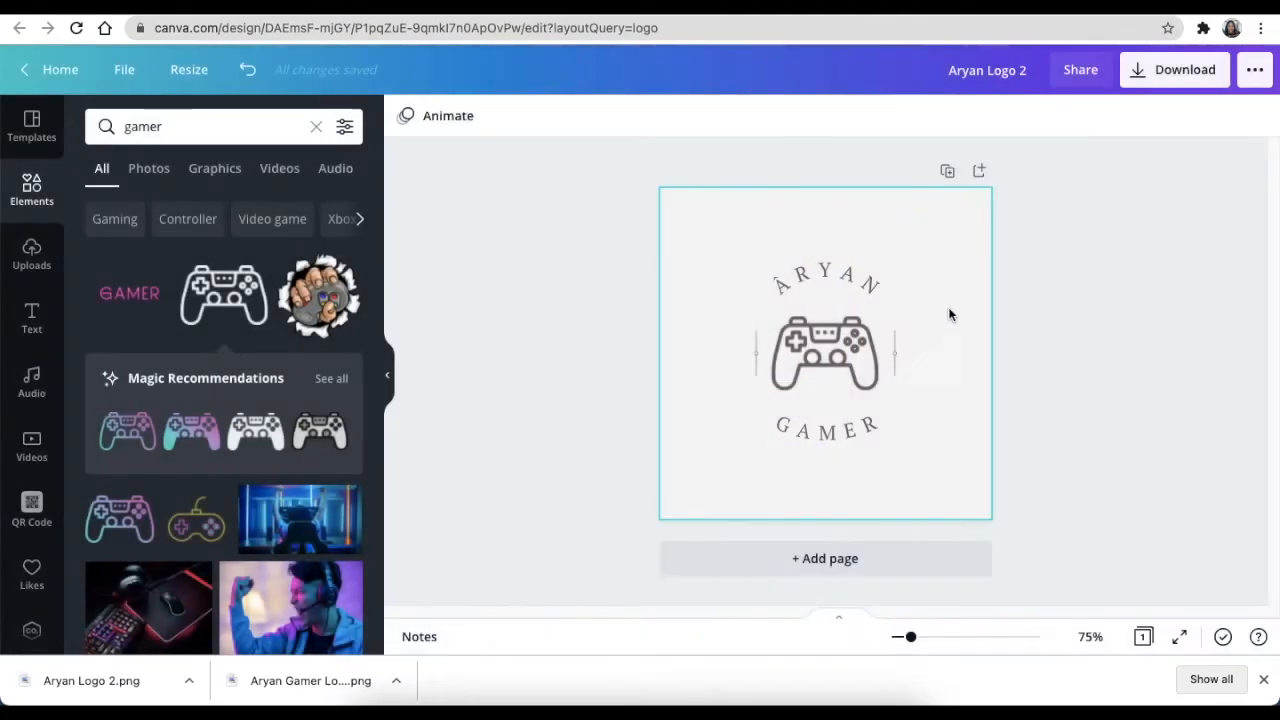
Step: Rename the design to the channel owner's first name plus "Logo 3"
click(1026, 72)
key(BackSpace)
key(BackSpace)
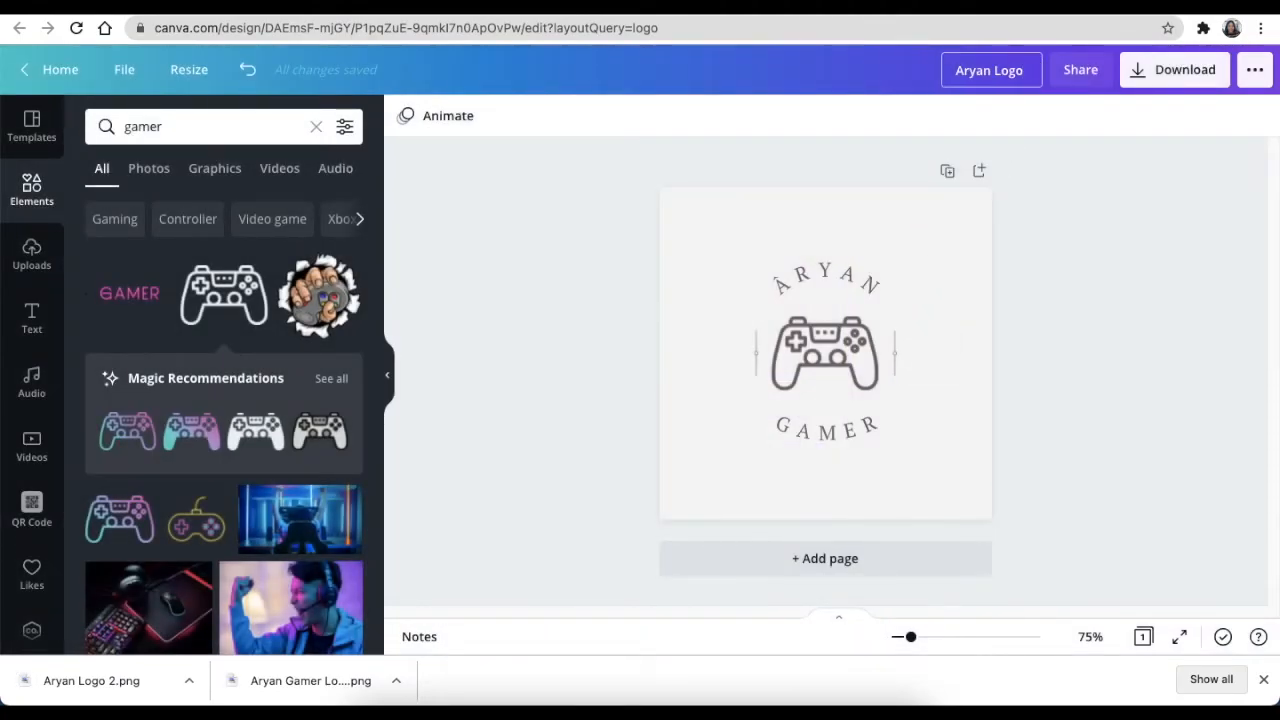
text(3)
key(Return)
Step: Replace the outlined controller in the logo with the graphic of a hand gripping a controller through torn paper
click(840, 368)
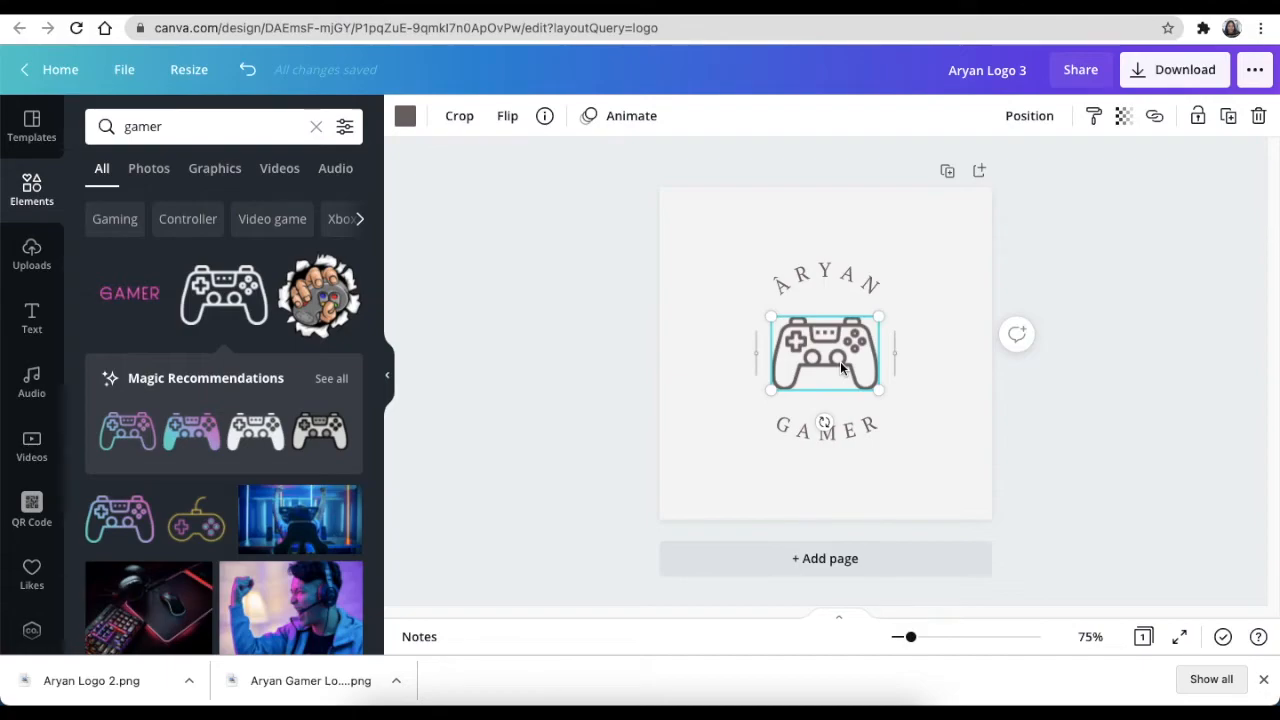
key(Delete)
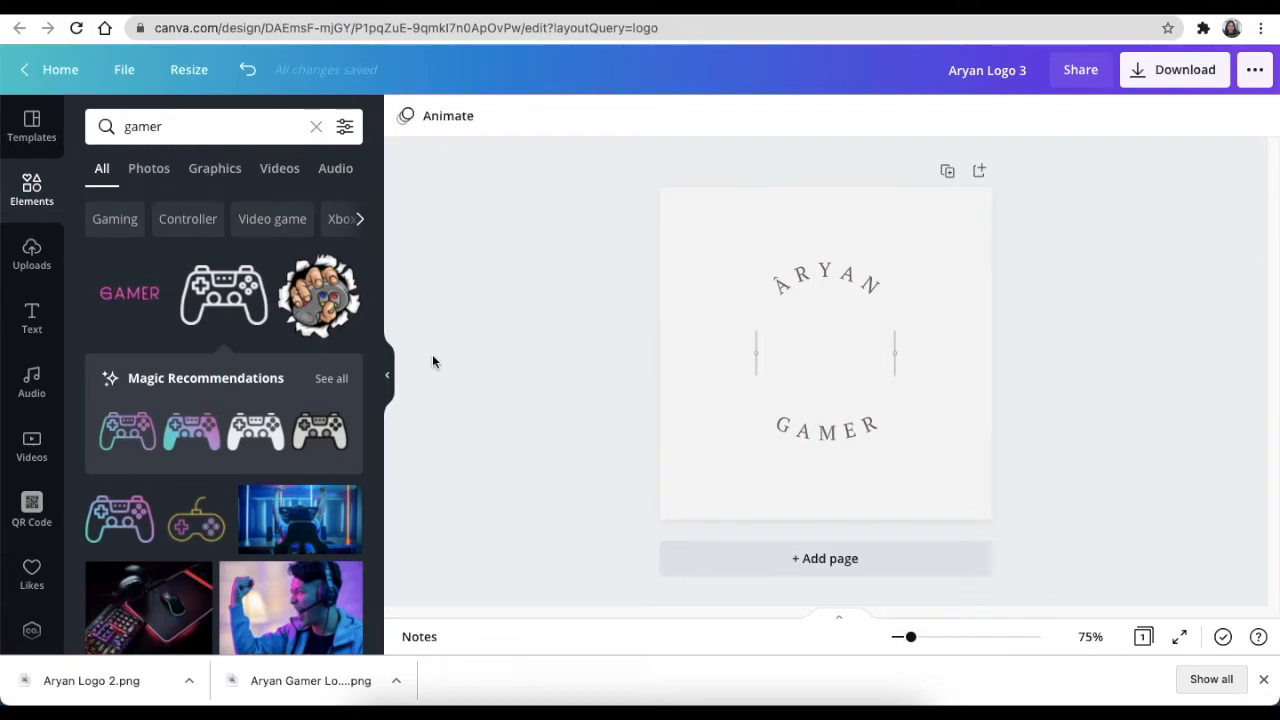
drag(318, 311, 823, 440)
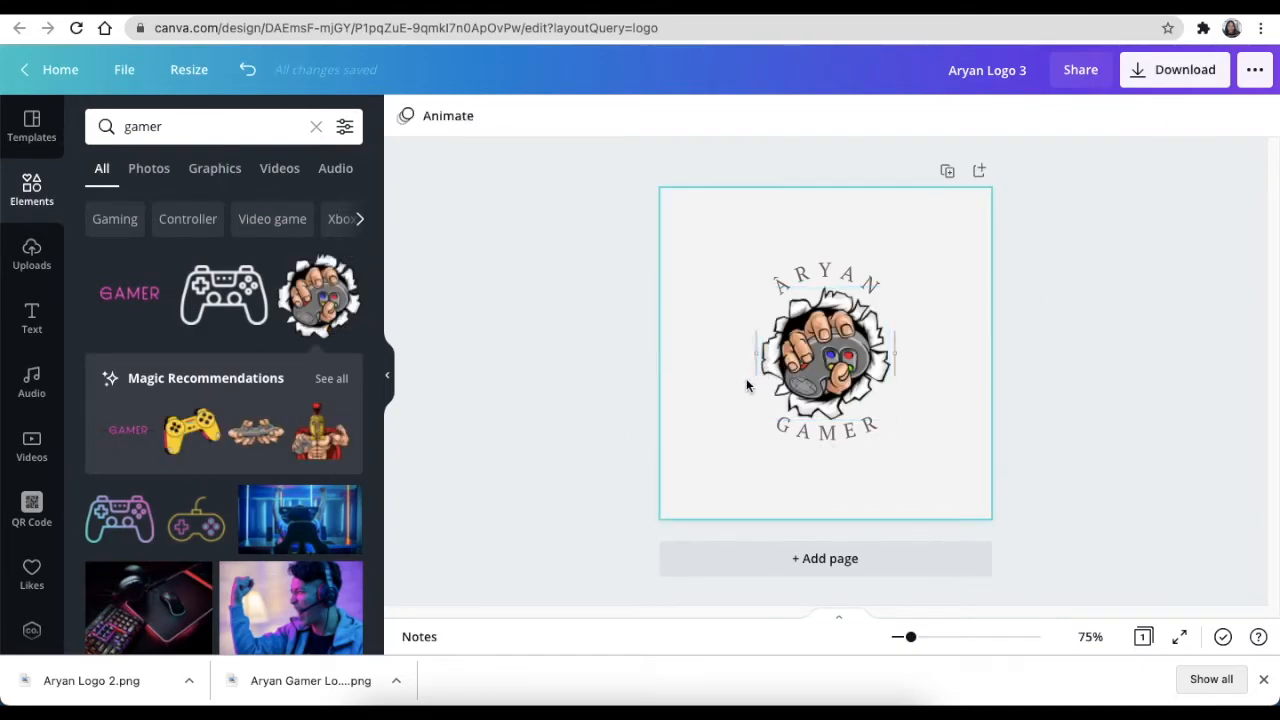
Step: Spread the two side lines outward and move the curved name up and the GAMER text down to clear the new graphic
drag(758, 340, 909, 364)
drag(857, 274, 857, 258)
click(840, 445)
drag(840, 445, 843, 450)
click(609, 343)
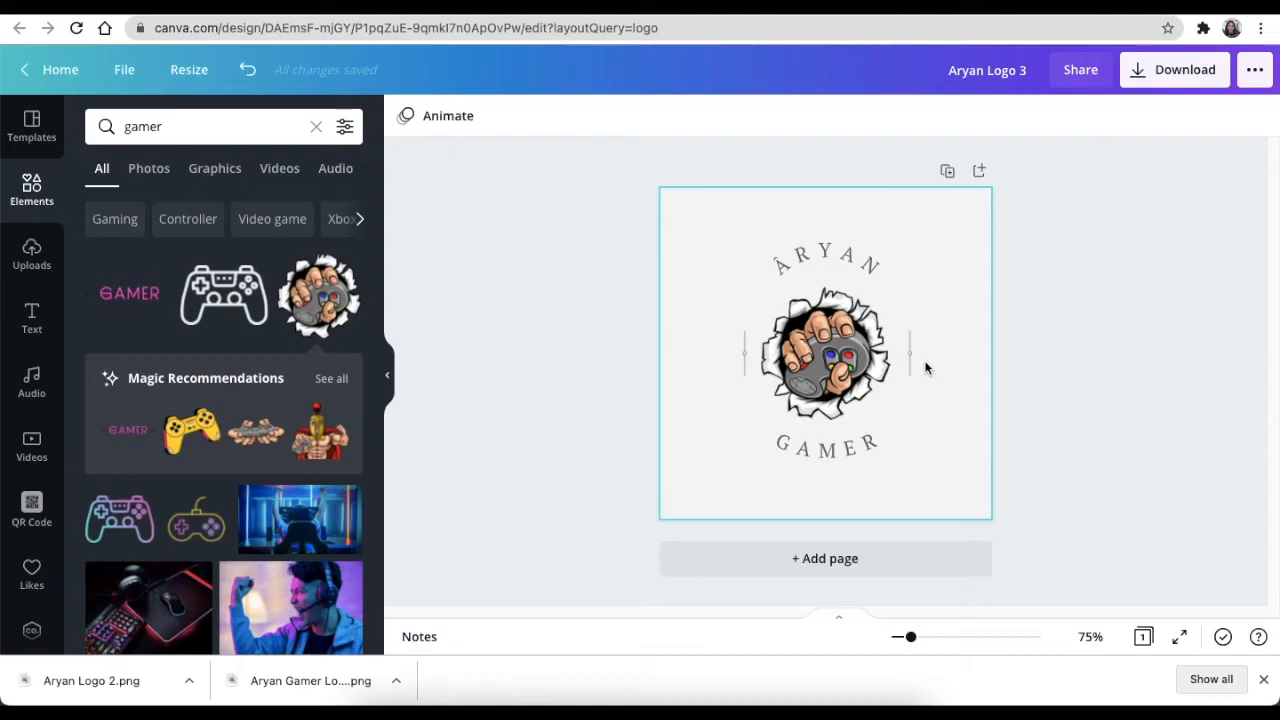
Step: Download the third logo as a PNG with a transparent background
click(1178, 69)
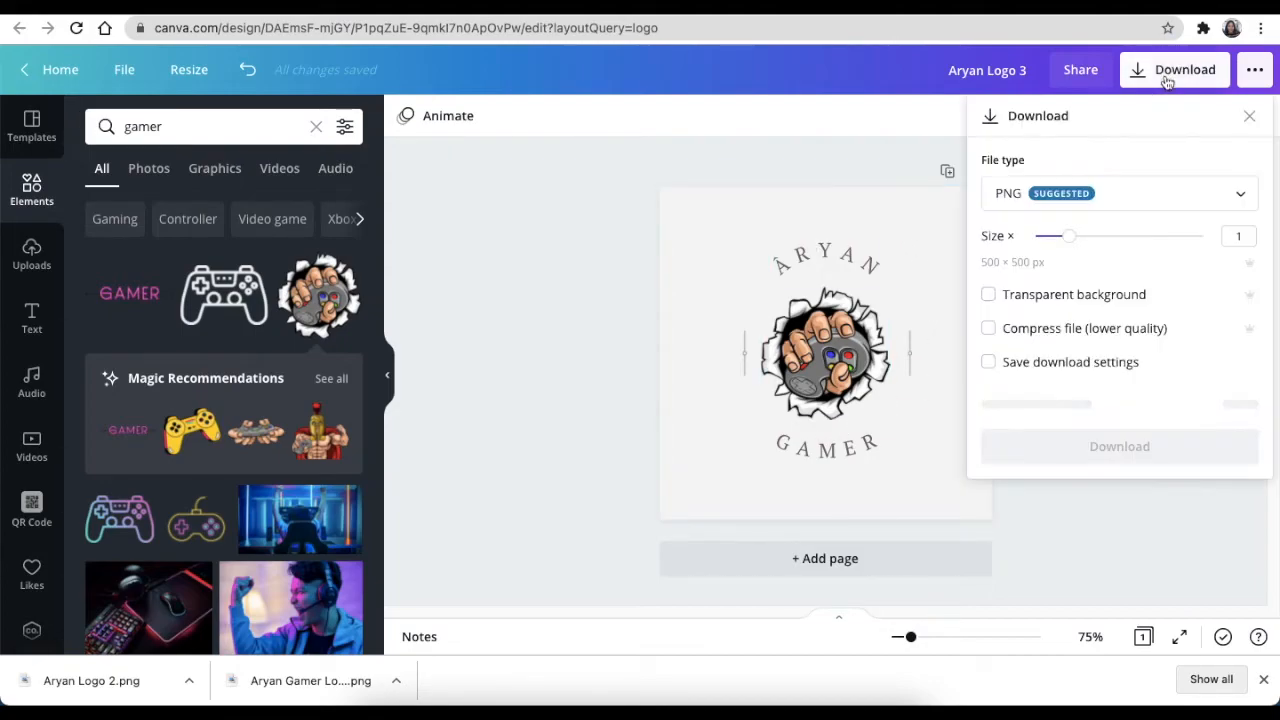
click(989, 296)
click(1127, 410)
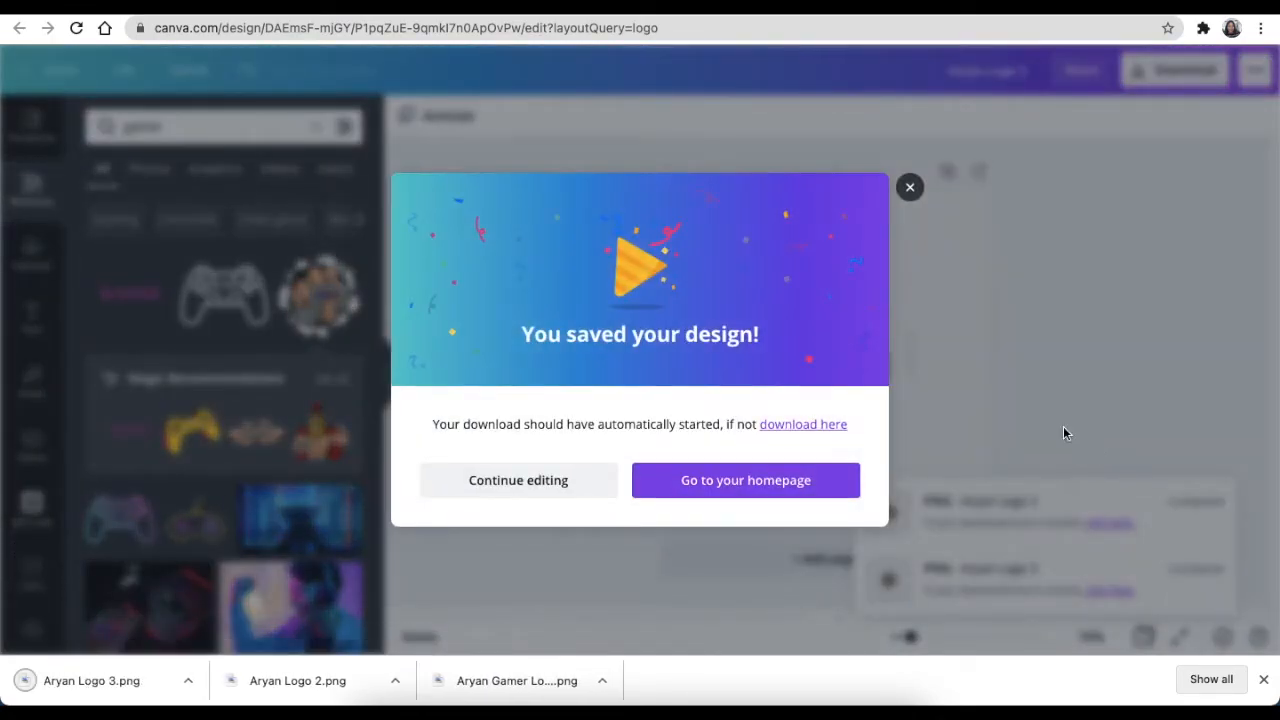
click(910, 187)
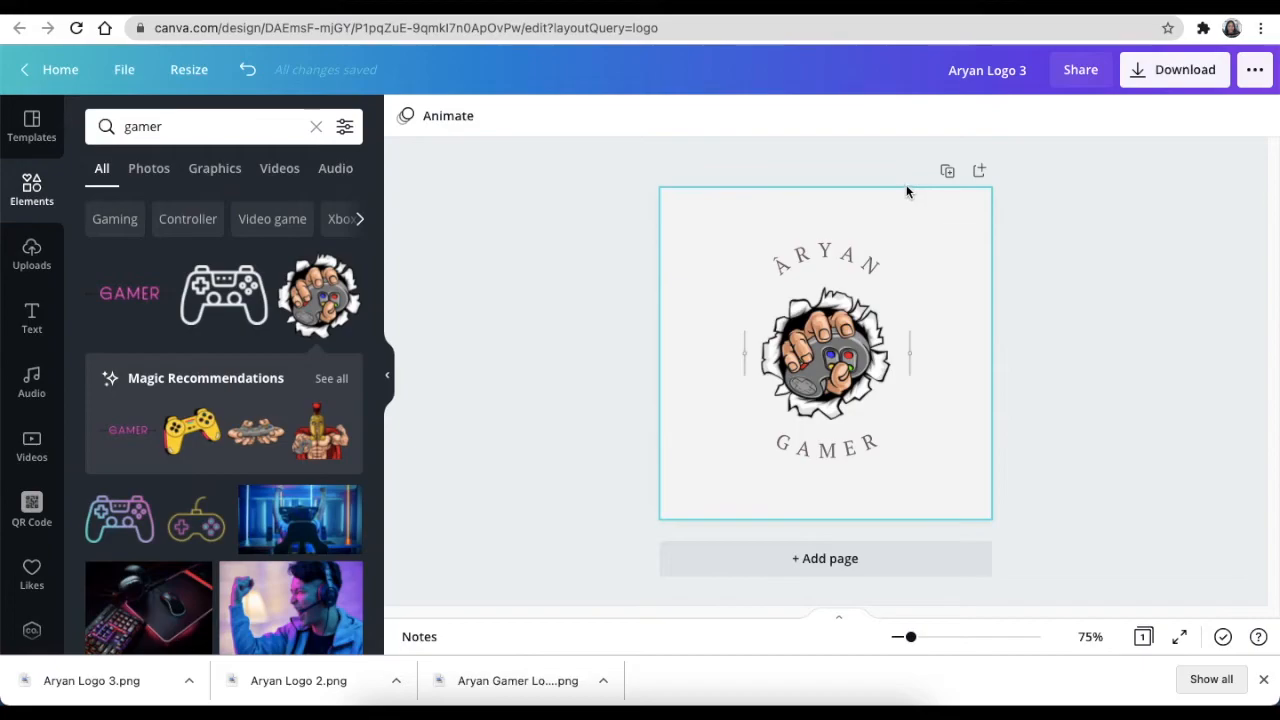
Step: Browse the Behance 3D logo mockup page and the 3D Logo Mockups section of the 365webresources free realistic logo mockups list
click(793, 18)
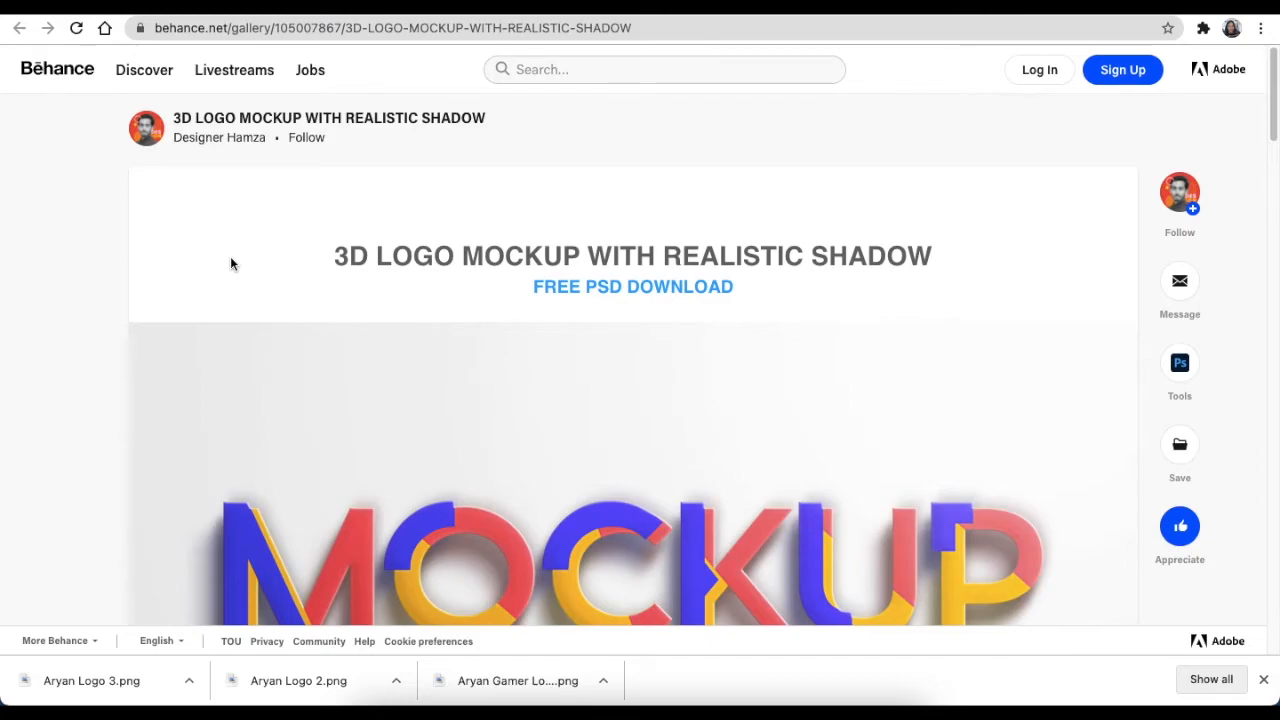
click(240, 18)
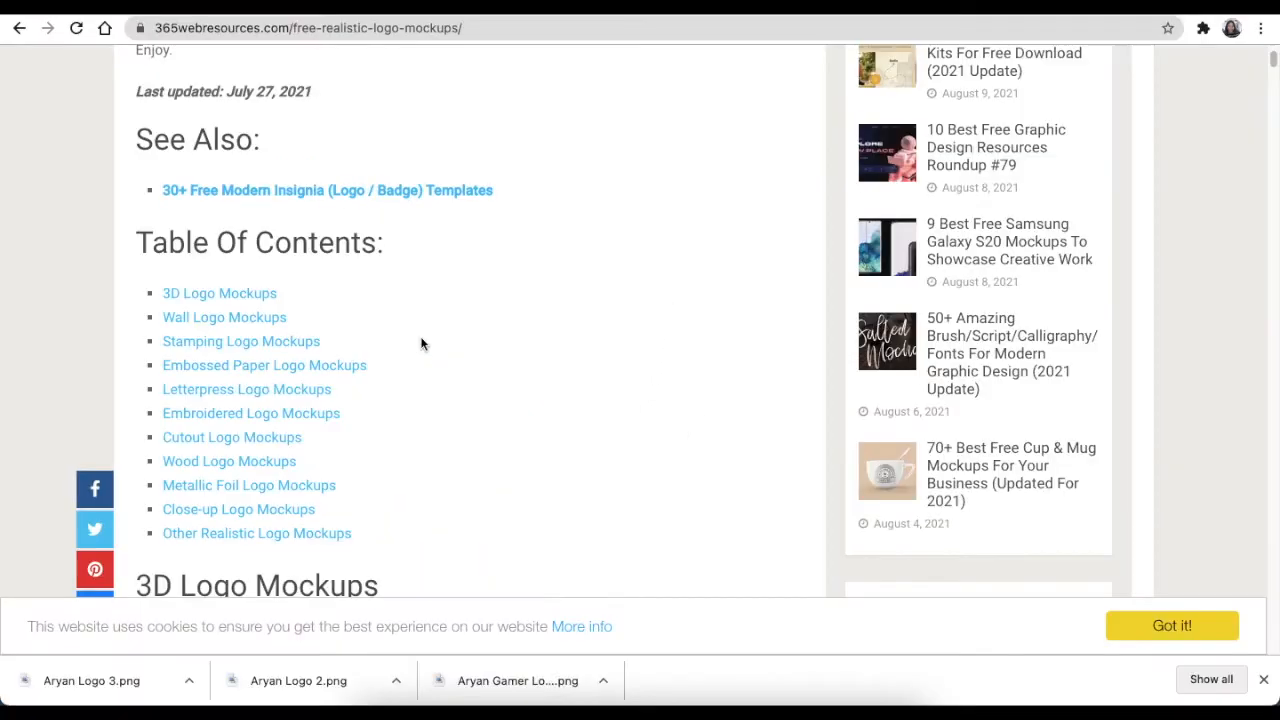
scroll(673, 480, down, 3)
scroll(423, 473, down, 6)
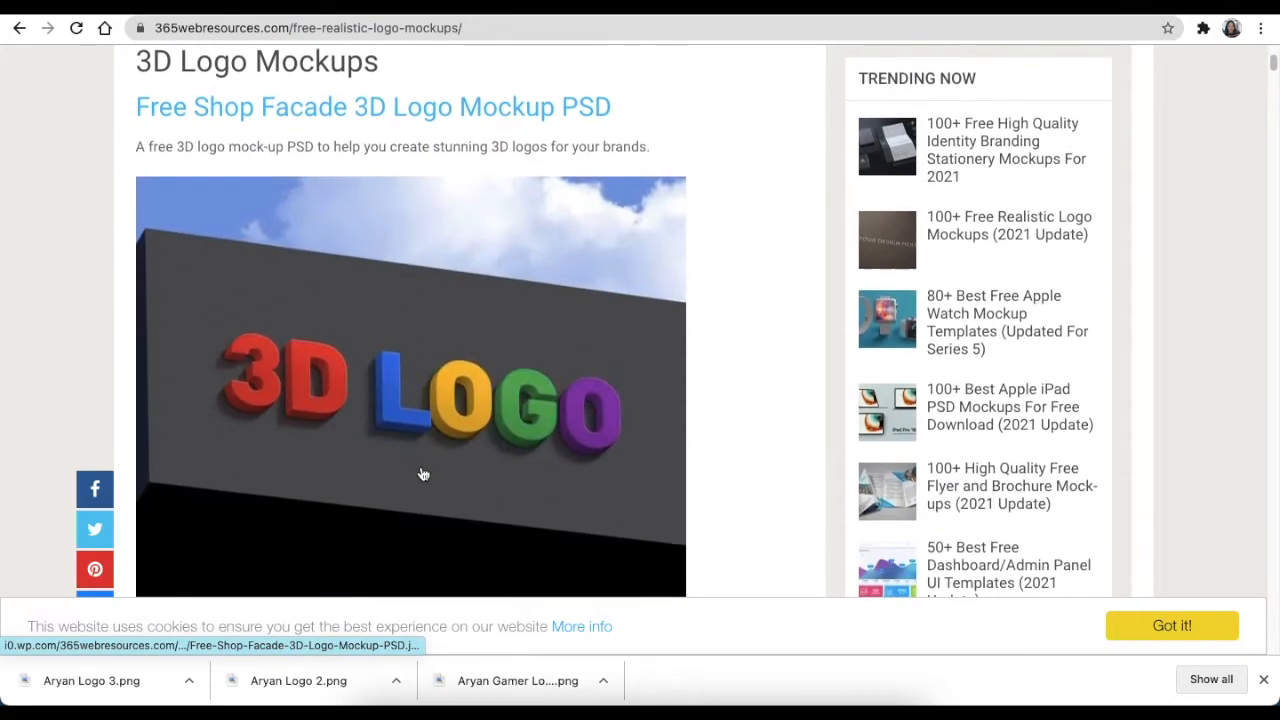
scroll(424, 473, down, 9)
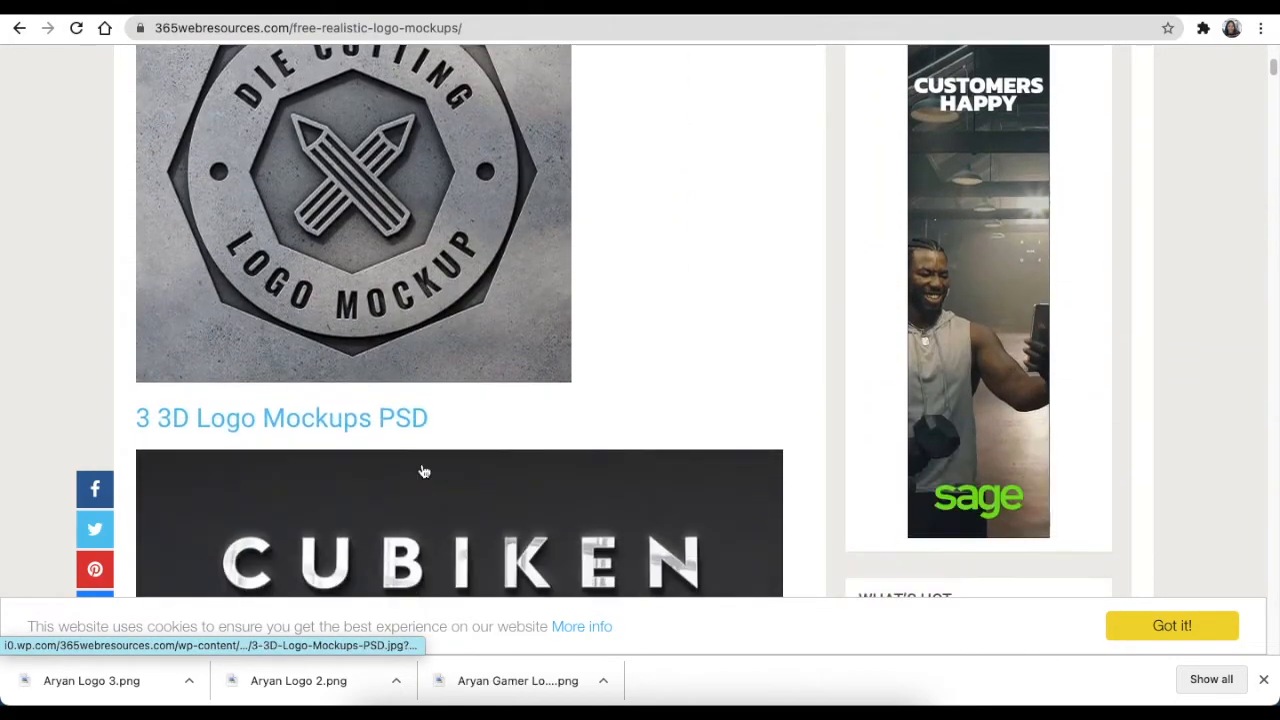
scroll(423, 470, down, 10)
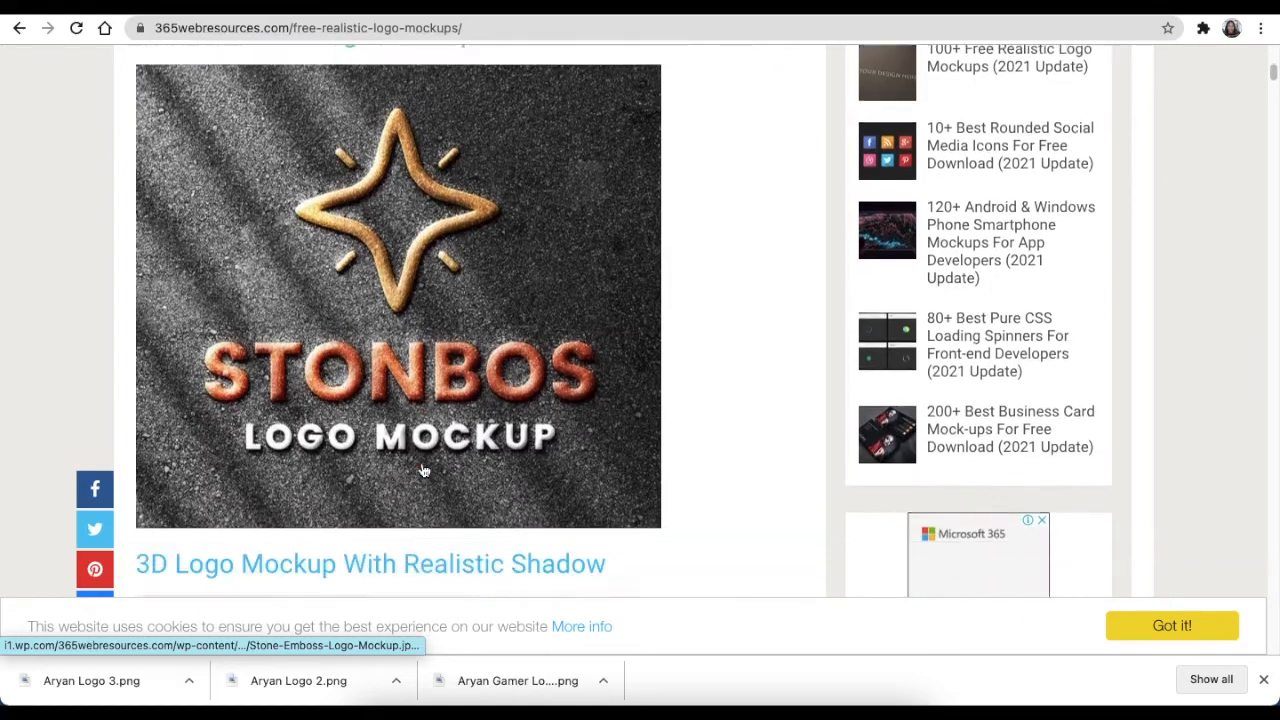
scroll(423, 470, down, 2)
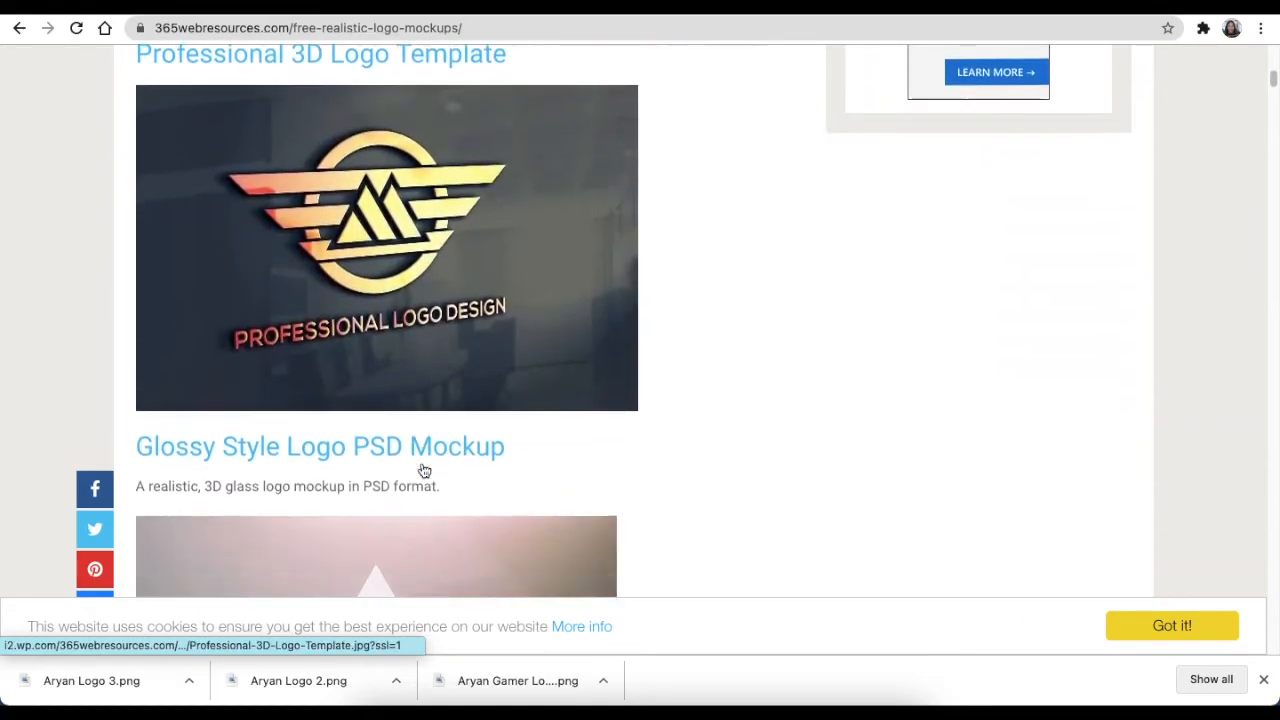
scroll(423, 470, up, 20)
scroll(423, 470, up, 15)
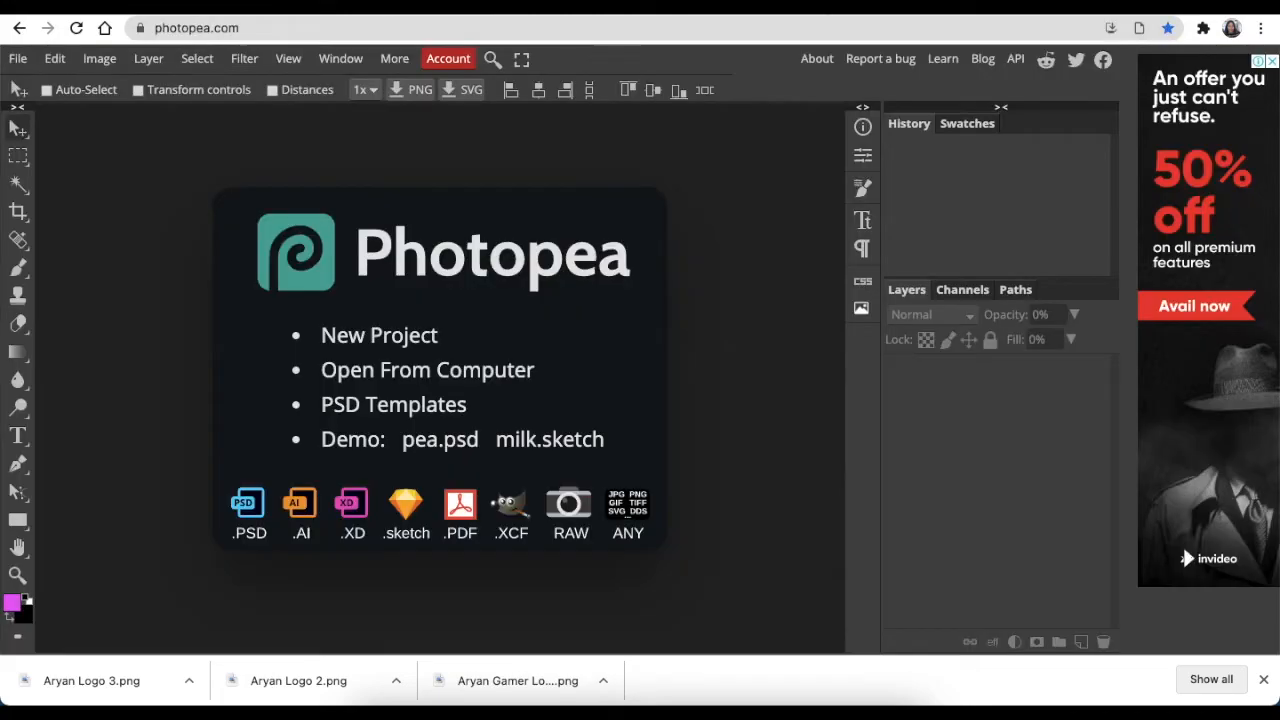
Step: Switch to Photopea and open Futuristic_pedestal_27.psd from the iCloud Desktop folder
click(382, 384)
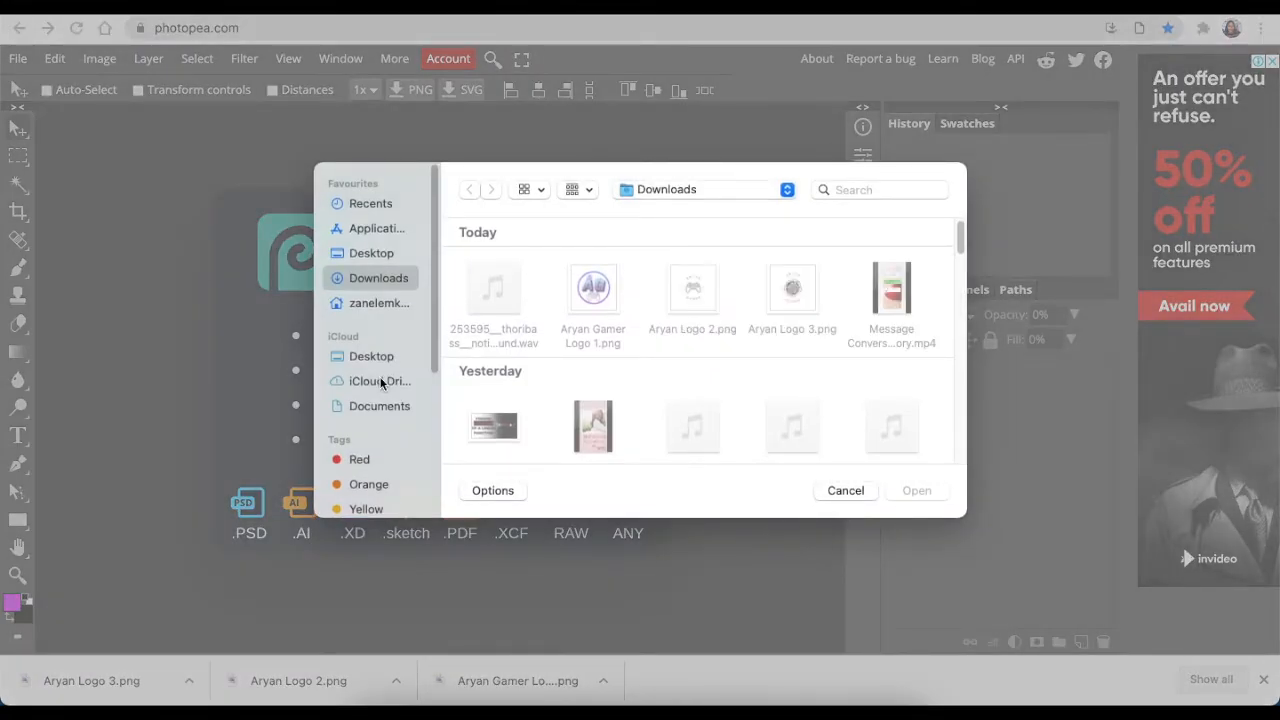
click(372, 358)
scroll(682, 378, down, 2)
click(801, 383)
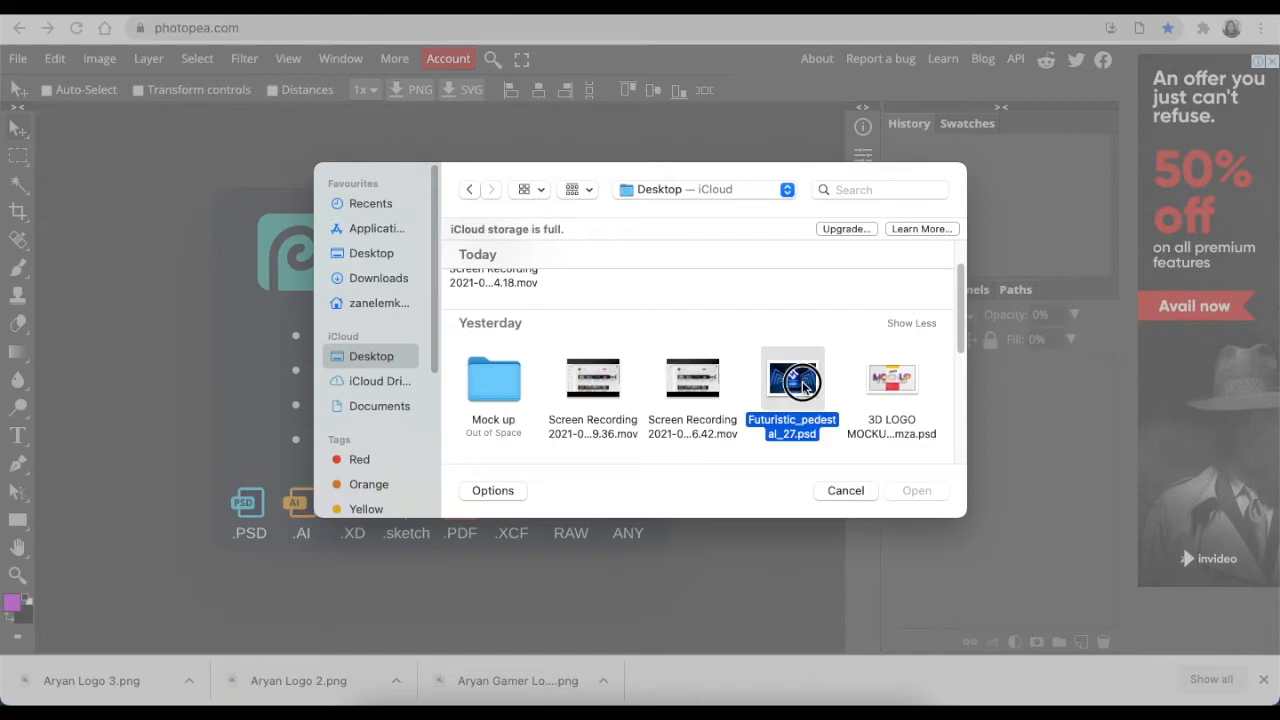
click(919, 491)
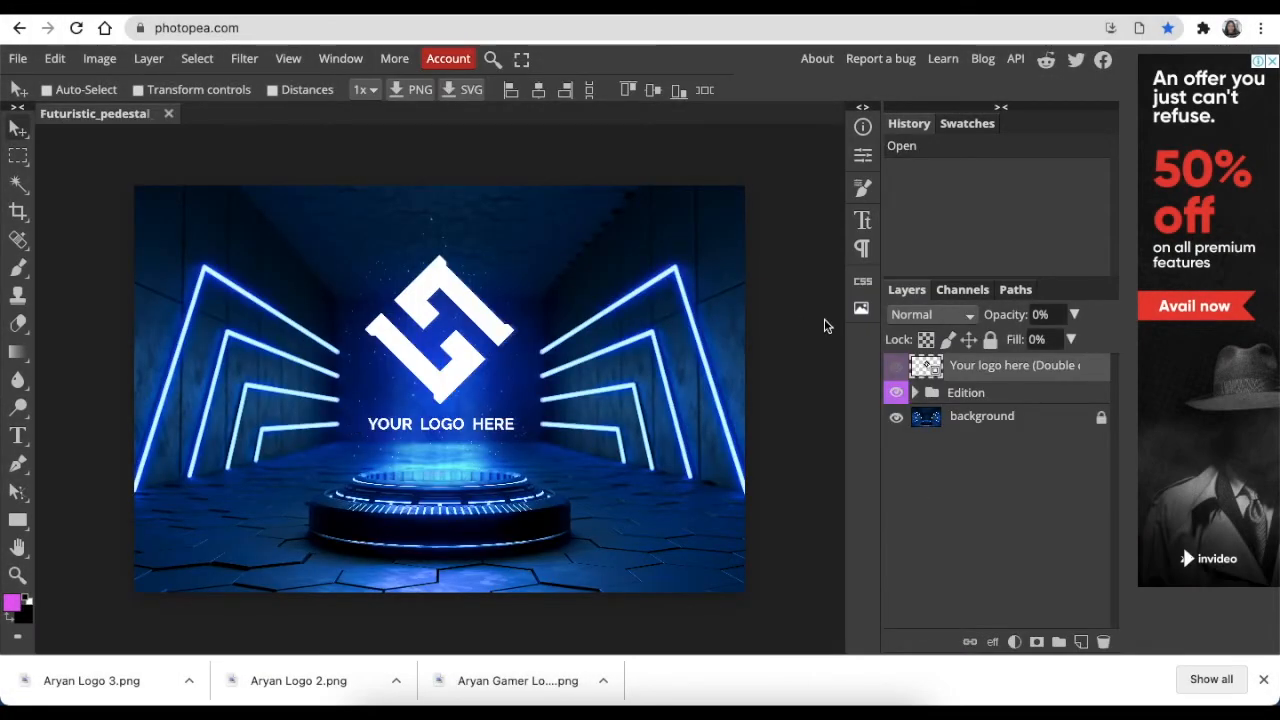
Step: Open the "Your logo here" smart object, hide its placeholder logo layer and place the Logo 2 PNG from Downloads
double_click(914, 368)
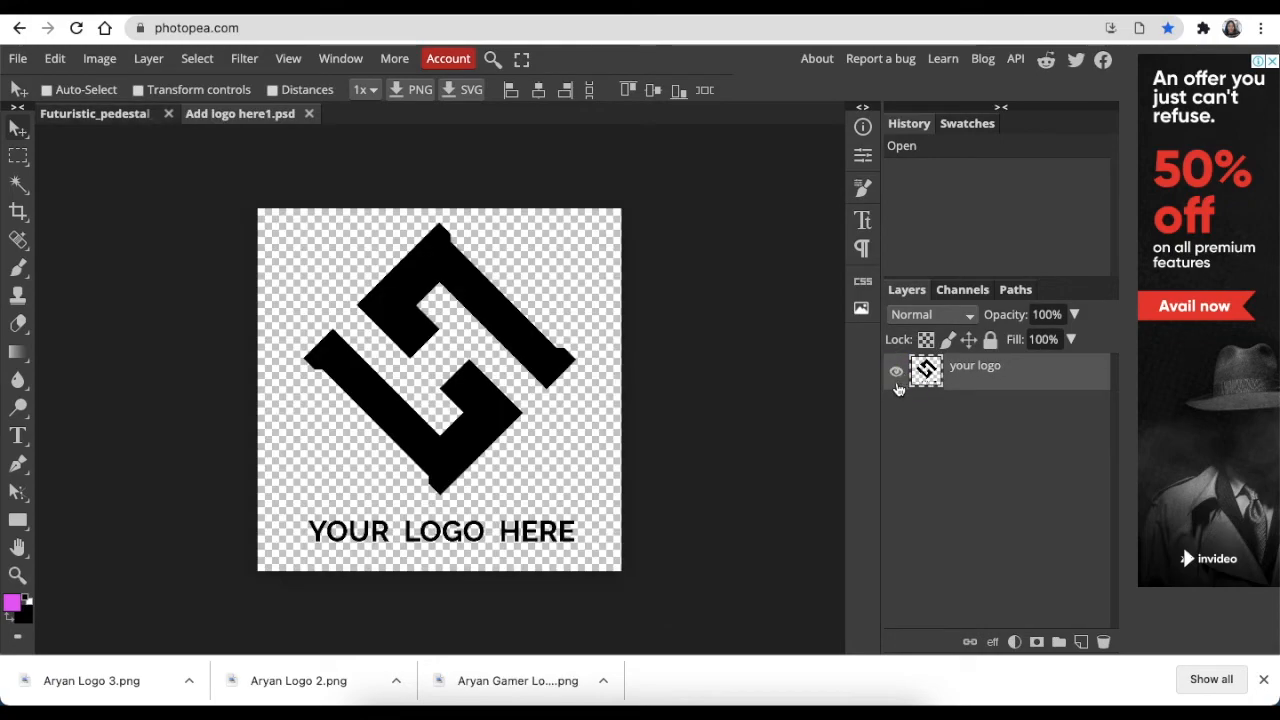
click(896, 370)
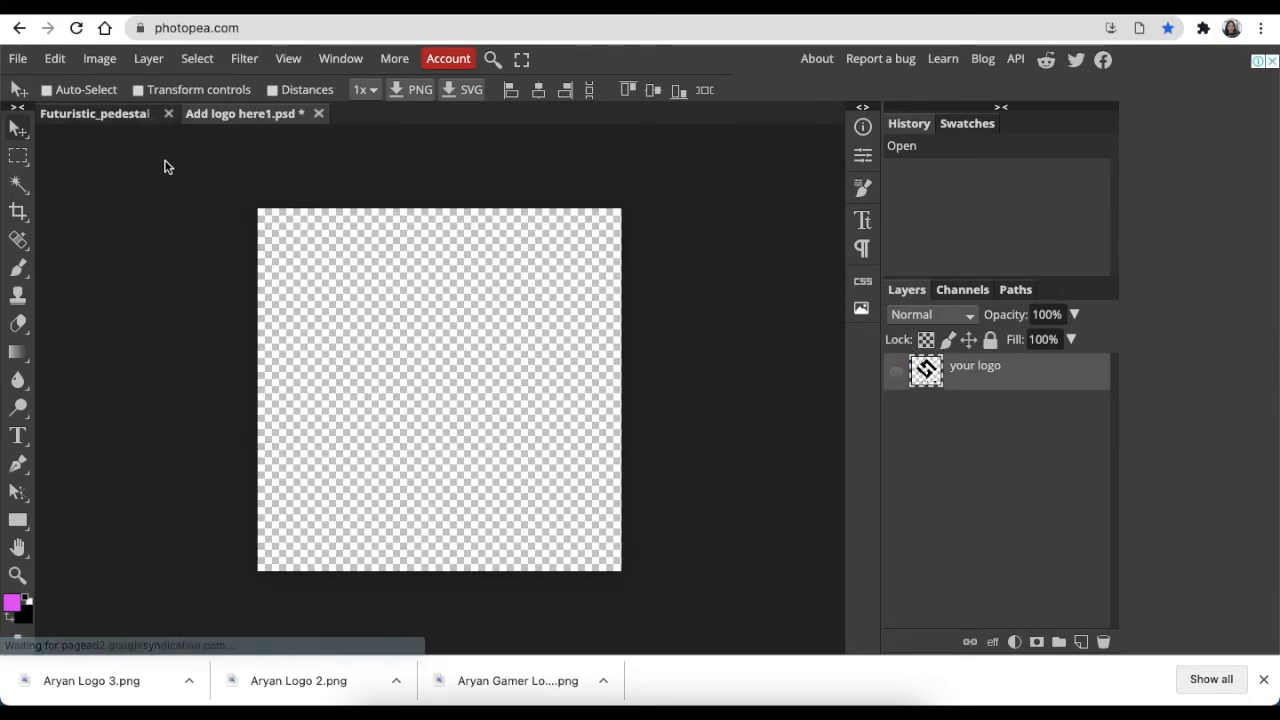
click(18, 58)
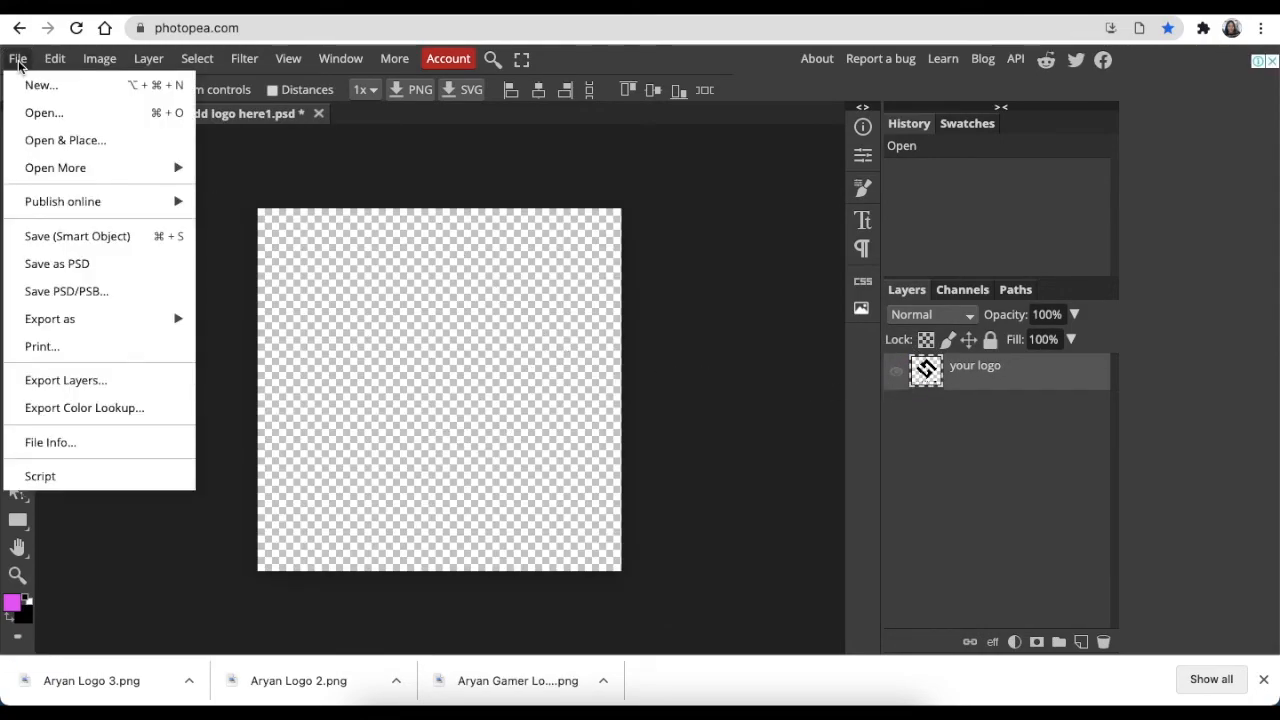
click(58, 142)
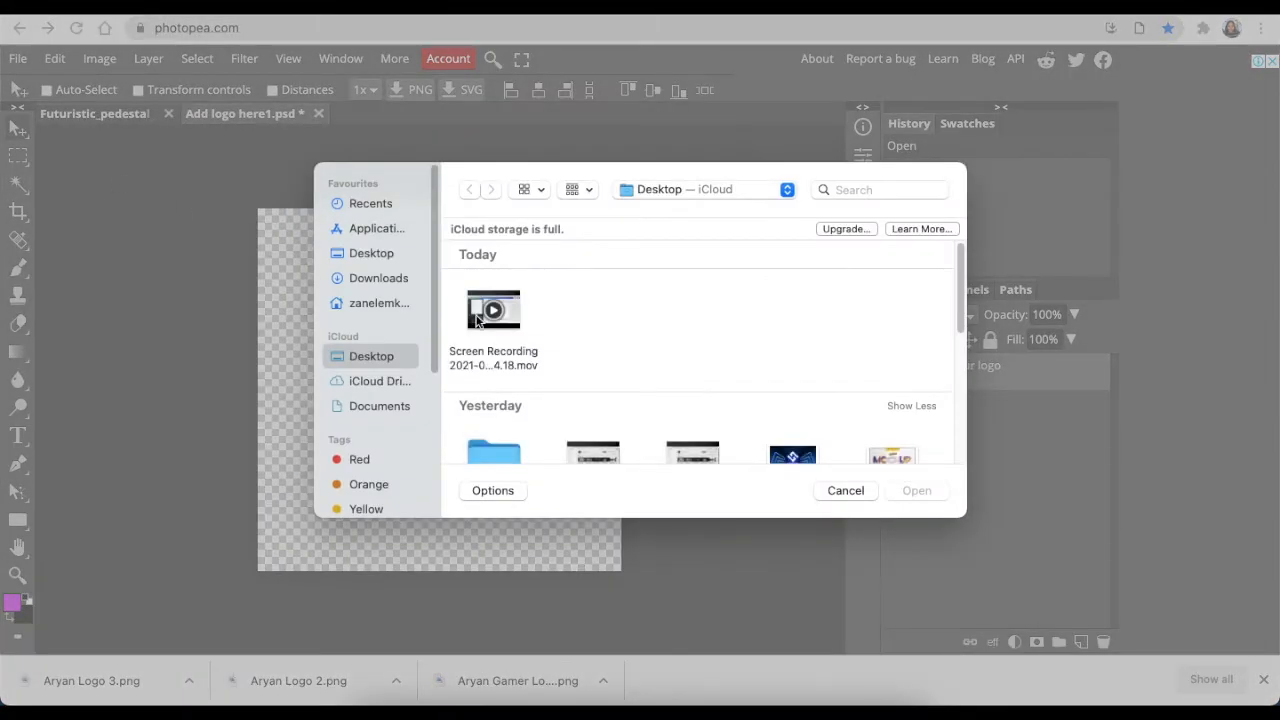
click(391, 278)
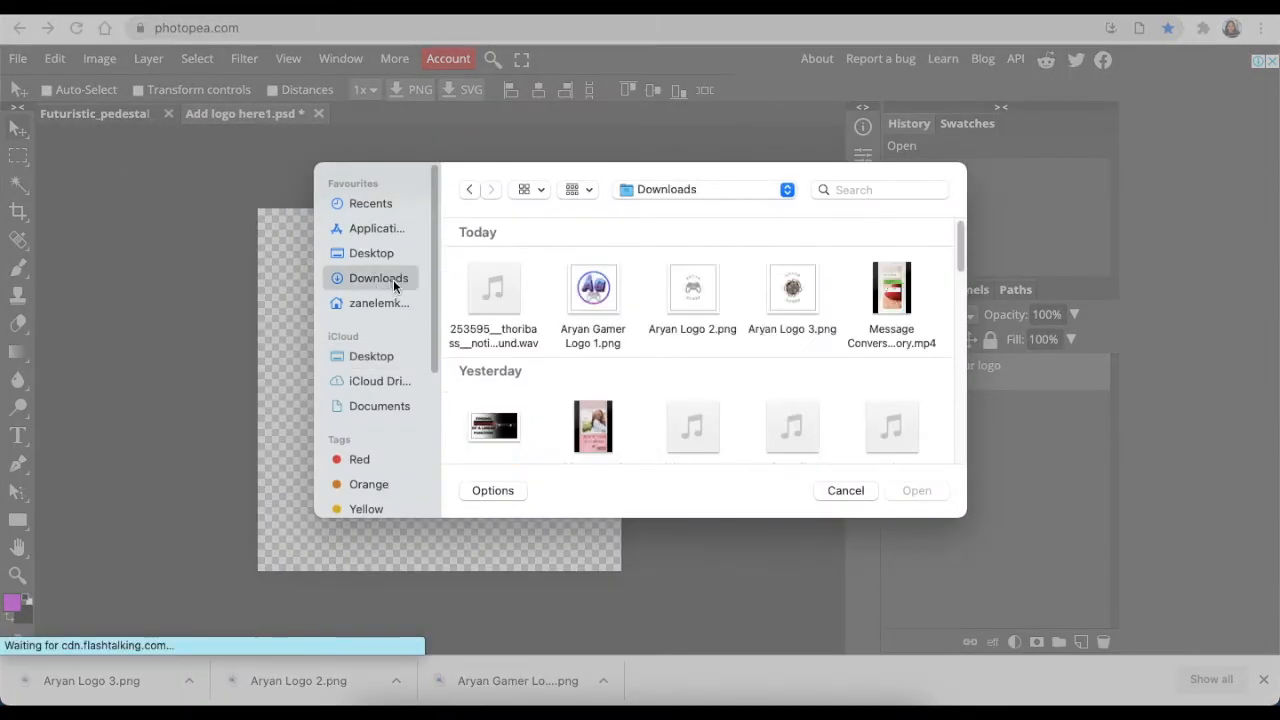
click(692, 288)
click(914, 490)
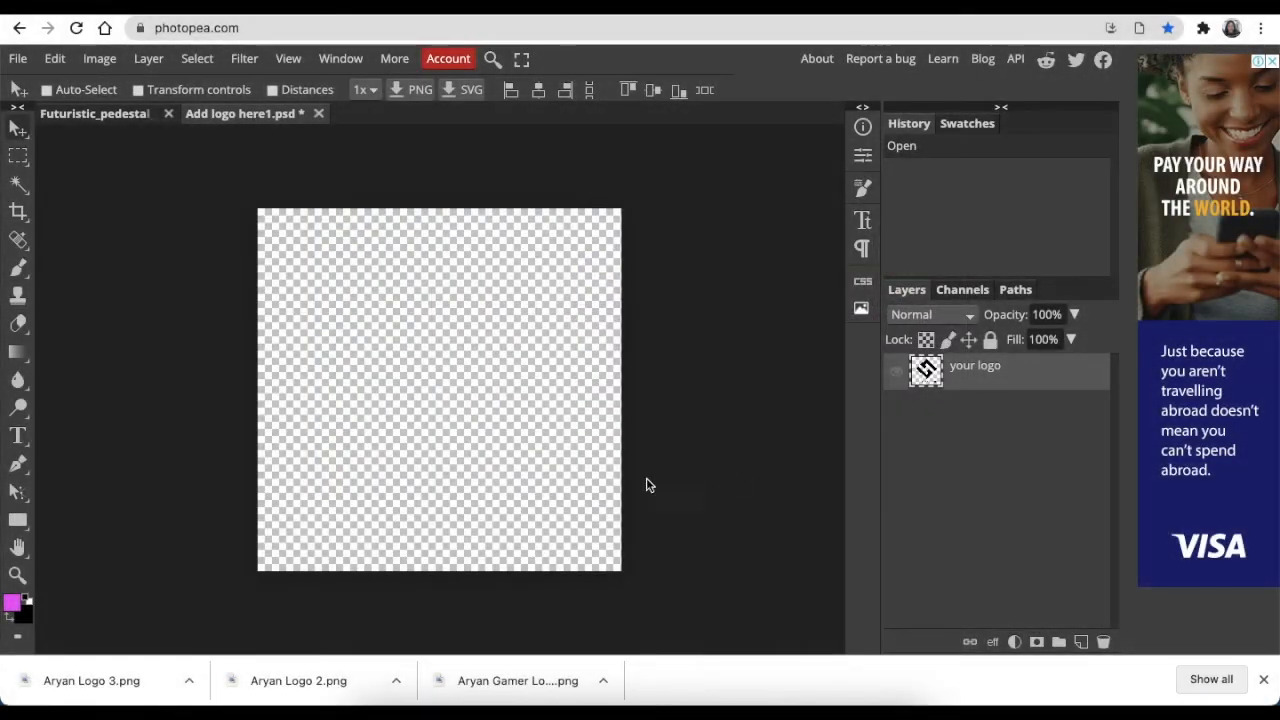
Step: Enlarge the placed logo to about 272% so it extends past the canvas, and save the smart object to update the pedestal mockup
drag(405, 357, 634, 595)
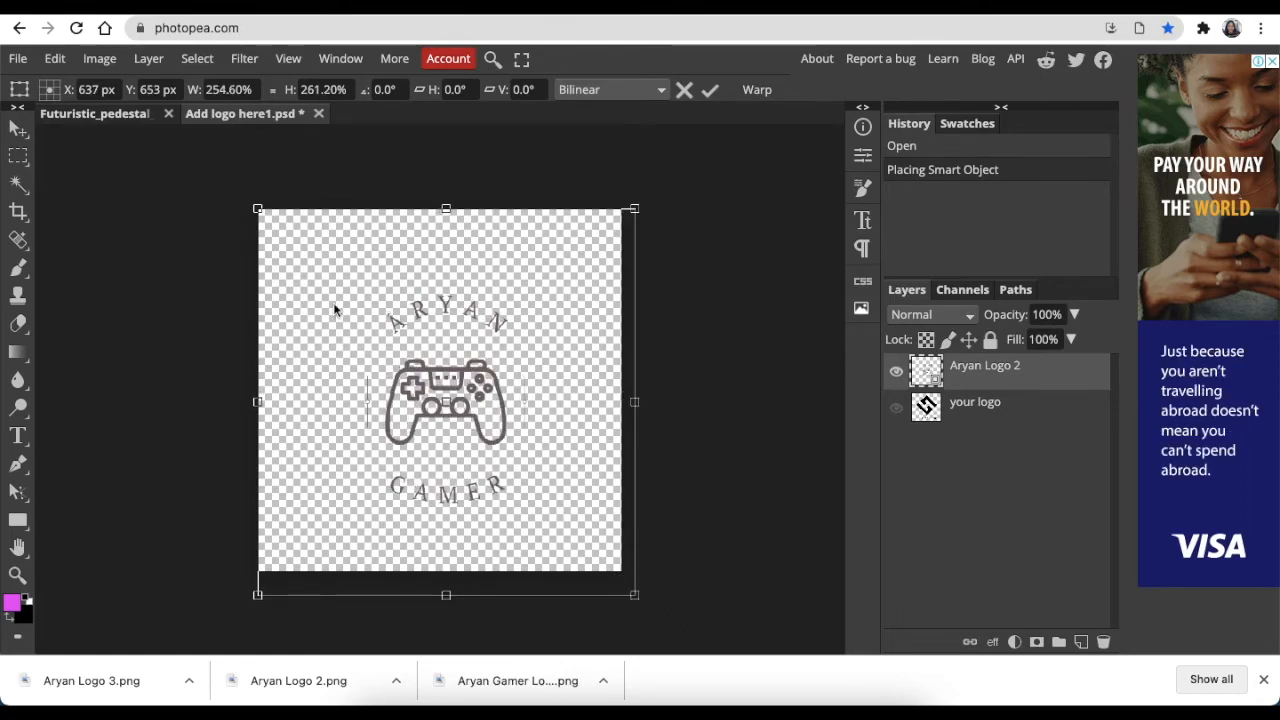
drag(257, 209, 232, 191)
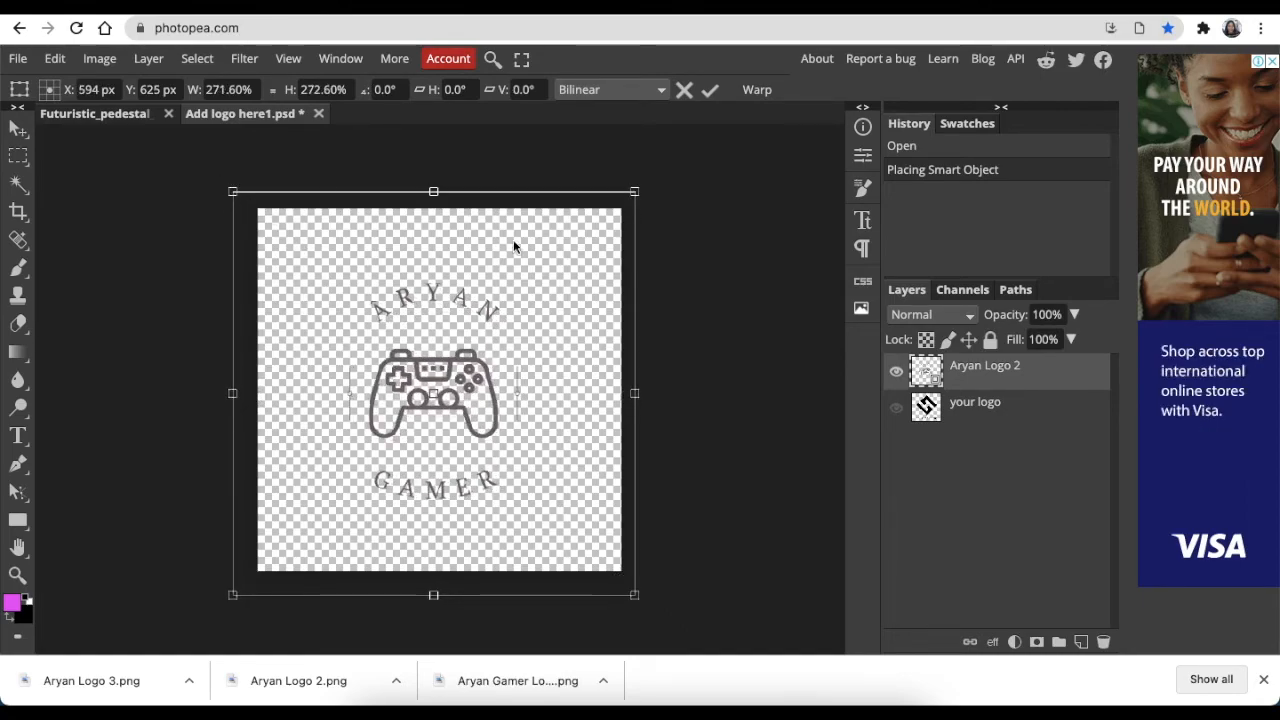
click(16, 59)
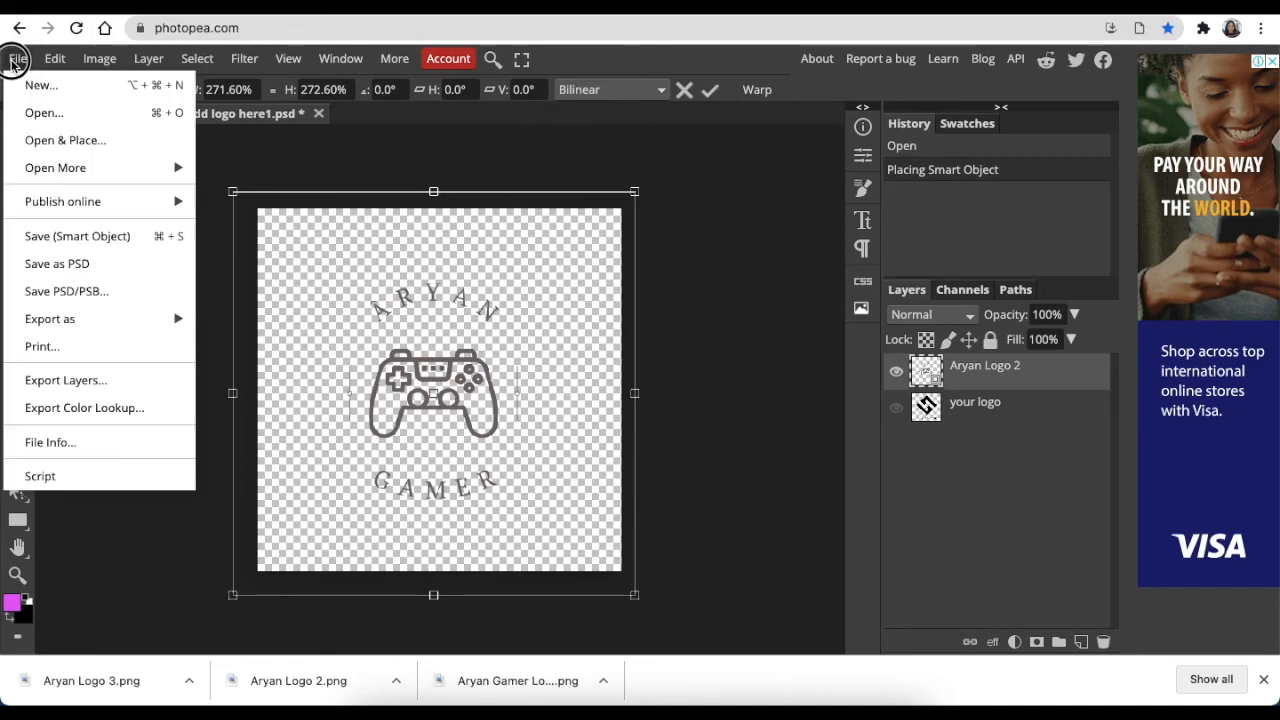
click(57, 236)
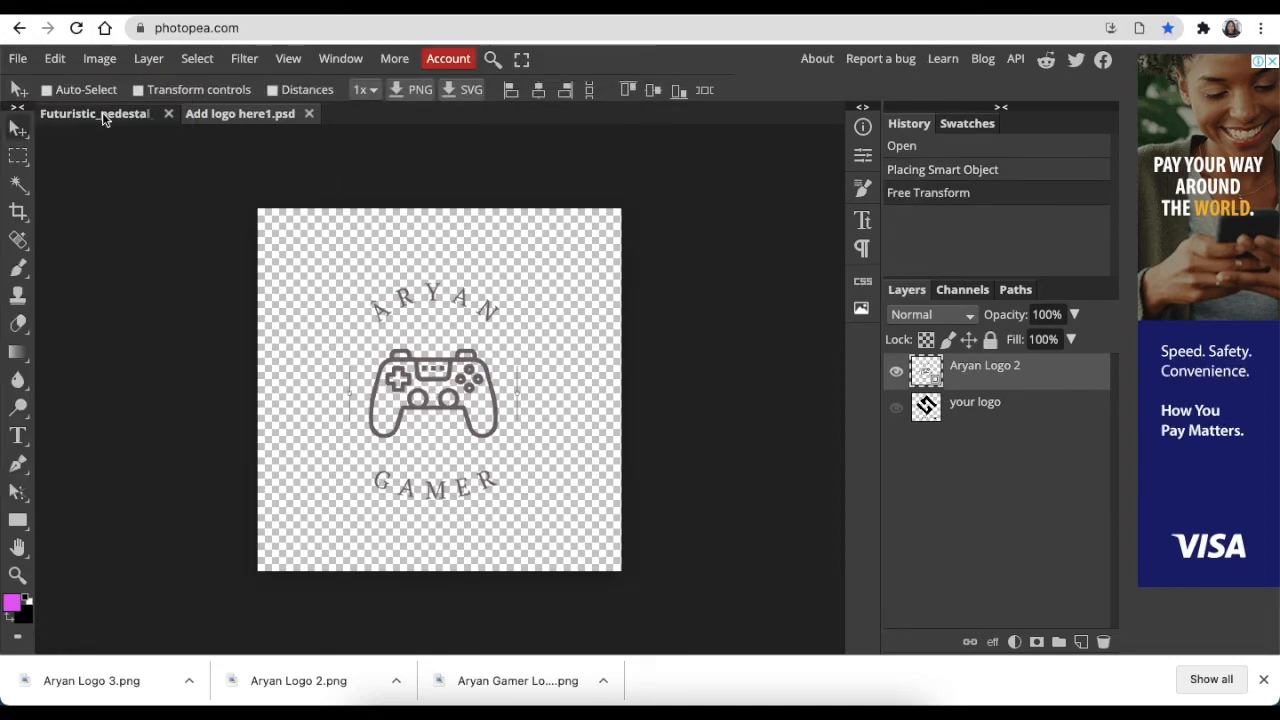
click(102, 112)
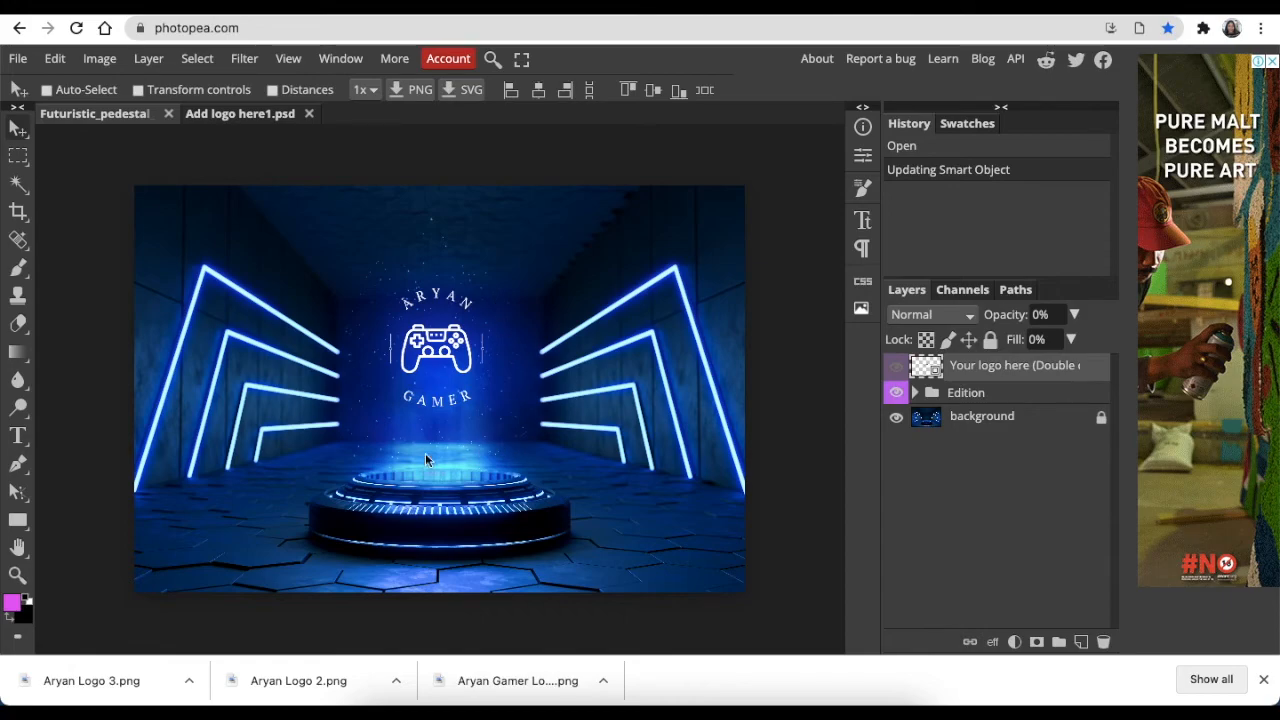
Step: Export the finished futuristic pedestal mockup as an image file
click(18, 59)
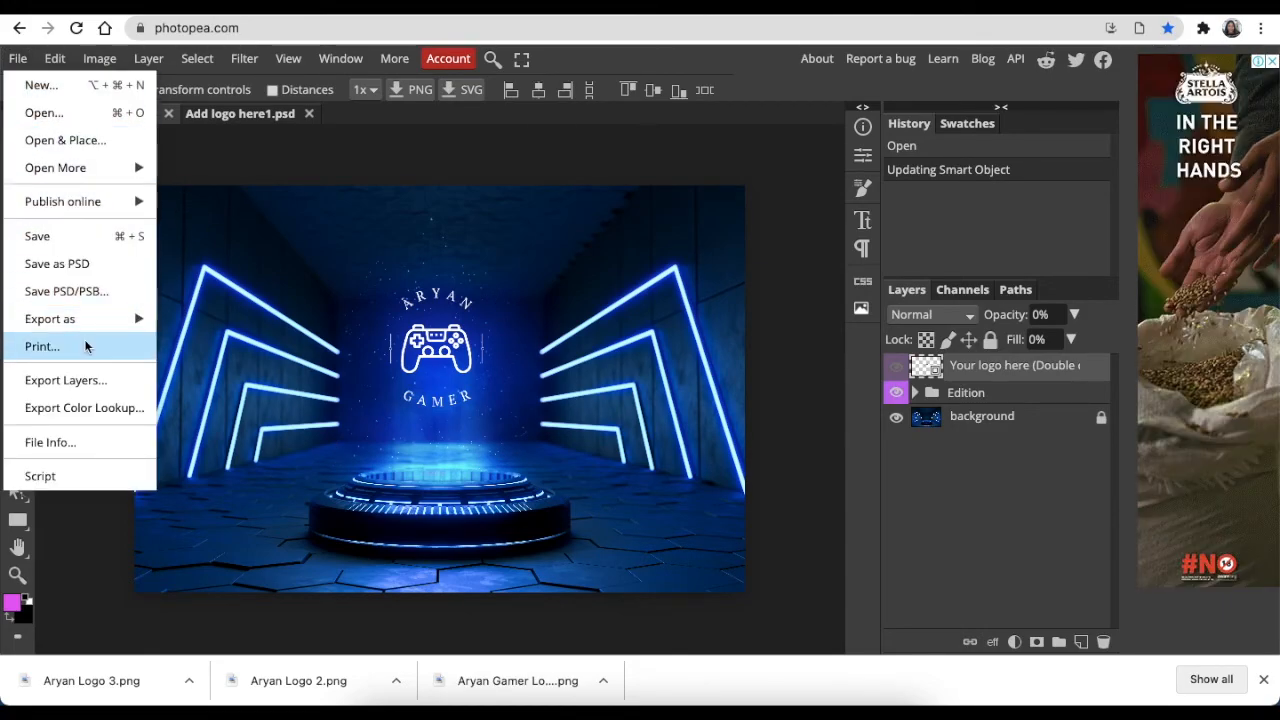
mouse_move(89, 322)
click(409, 194)
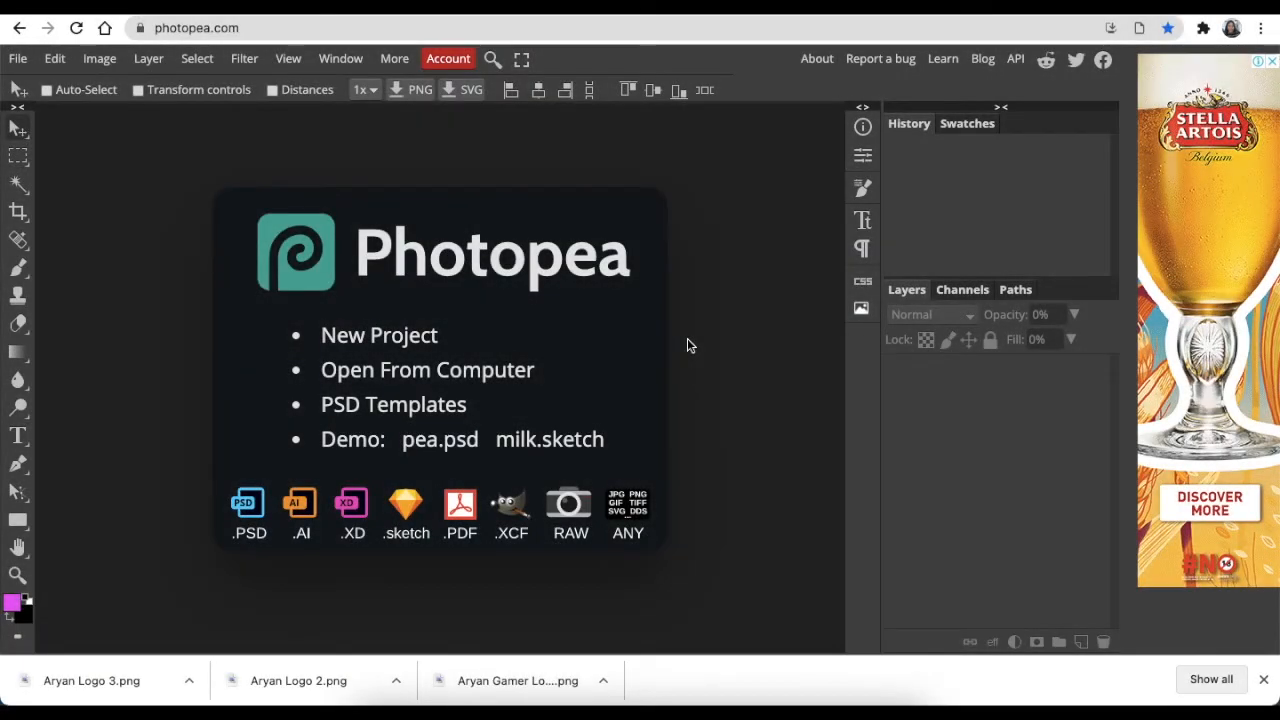
Step: Open the 3D LOGO MOCKUP PSD by Designer Hamza from the iCloud Desktop folder
click(402, 372)
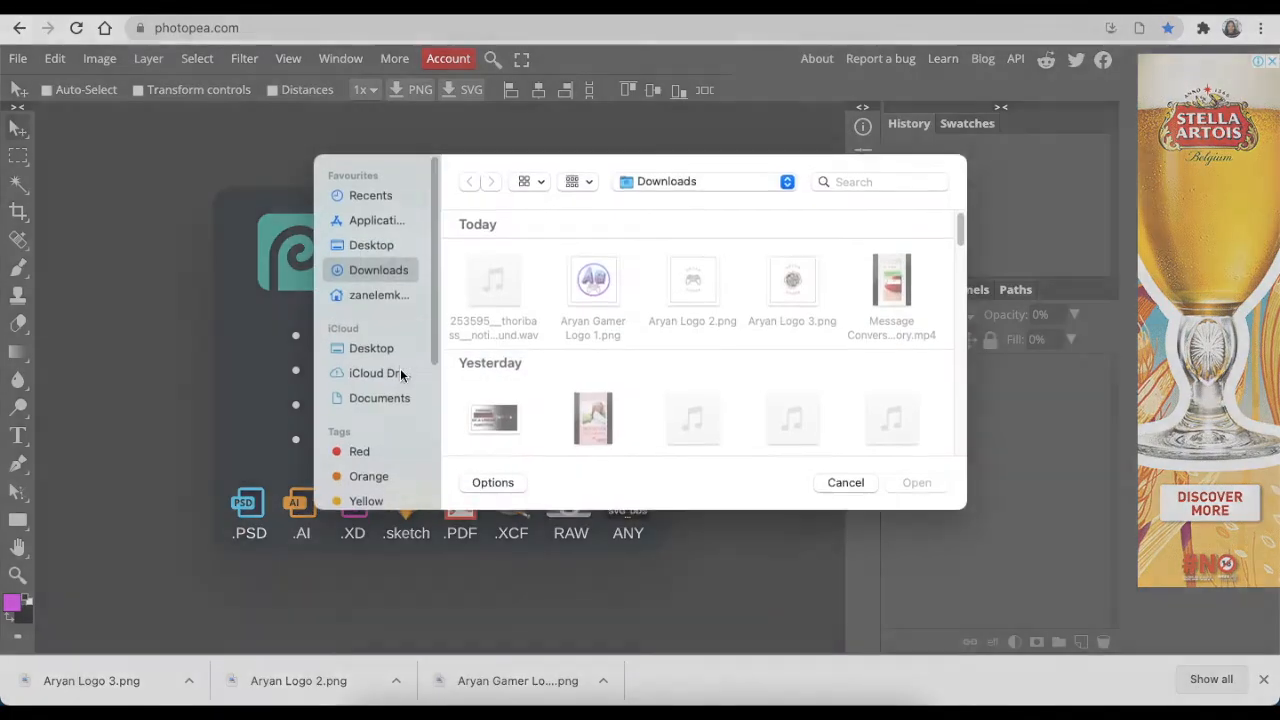
click(383, 357)
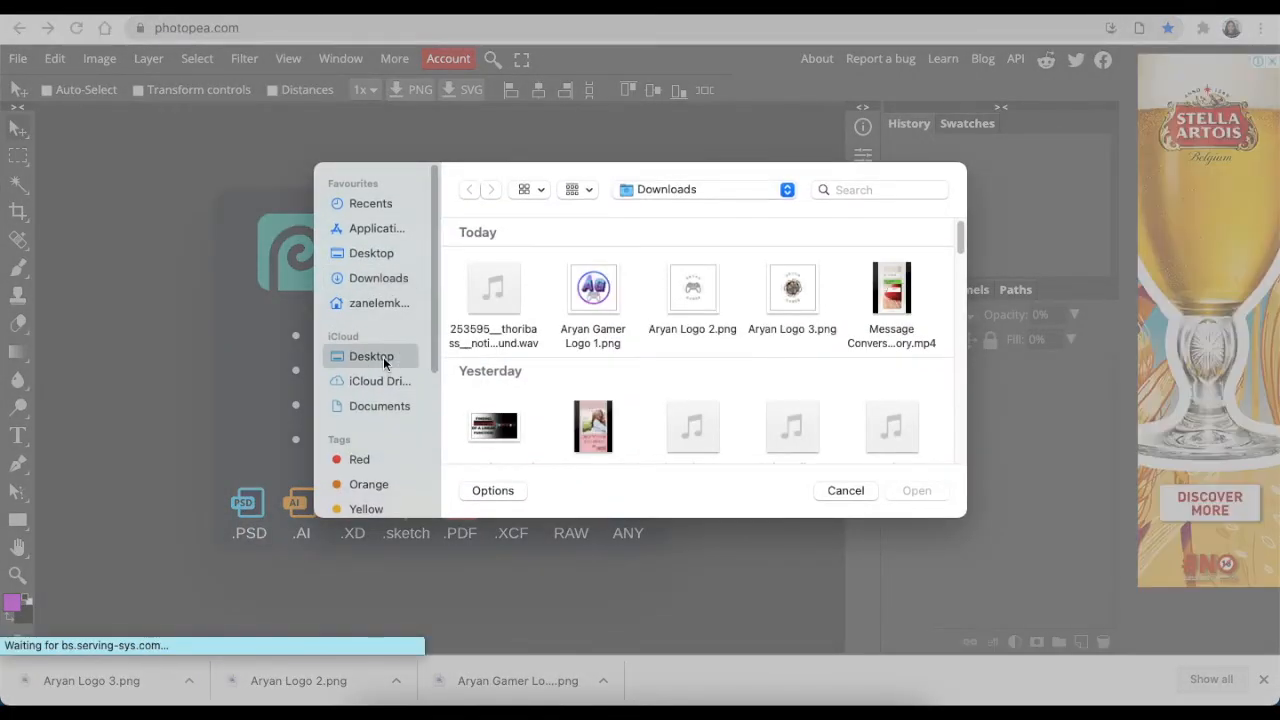
scroll(632, 375, down, 3)
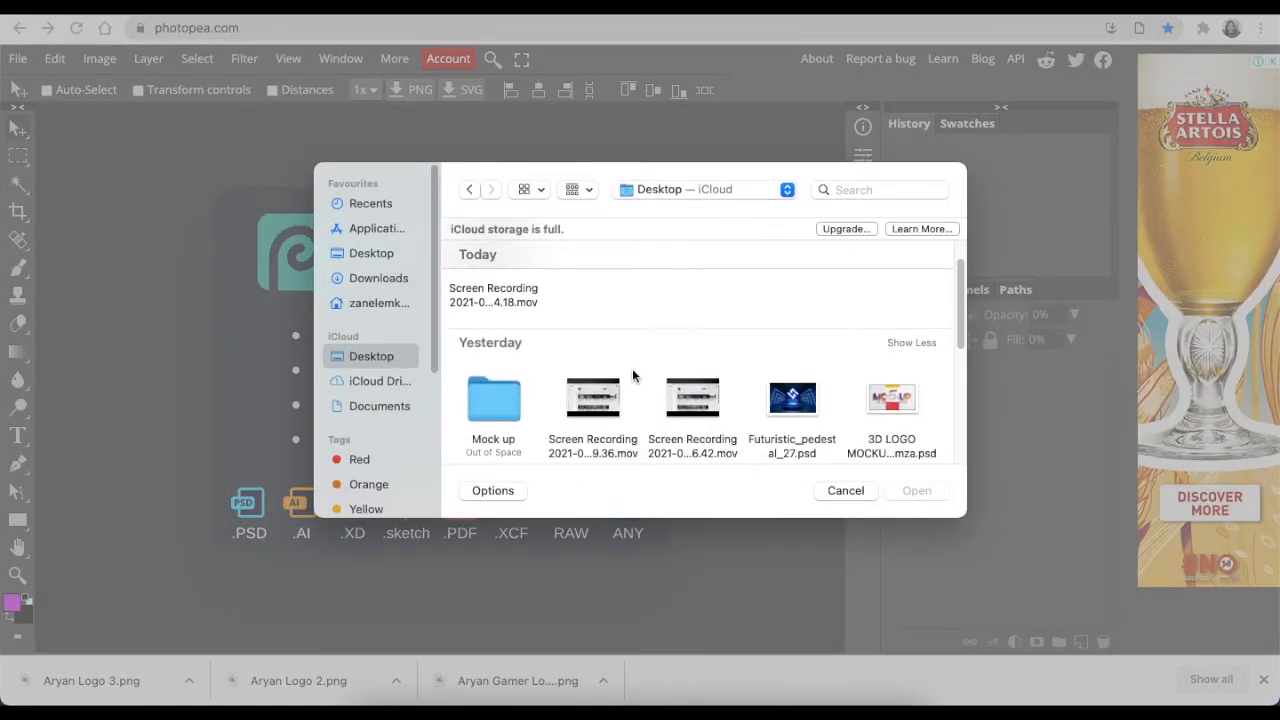
double_click(885, 400)
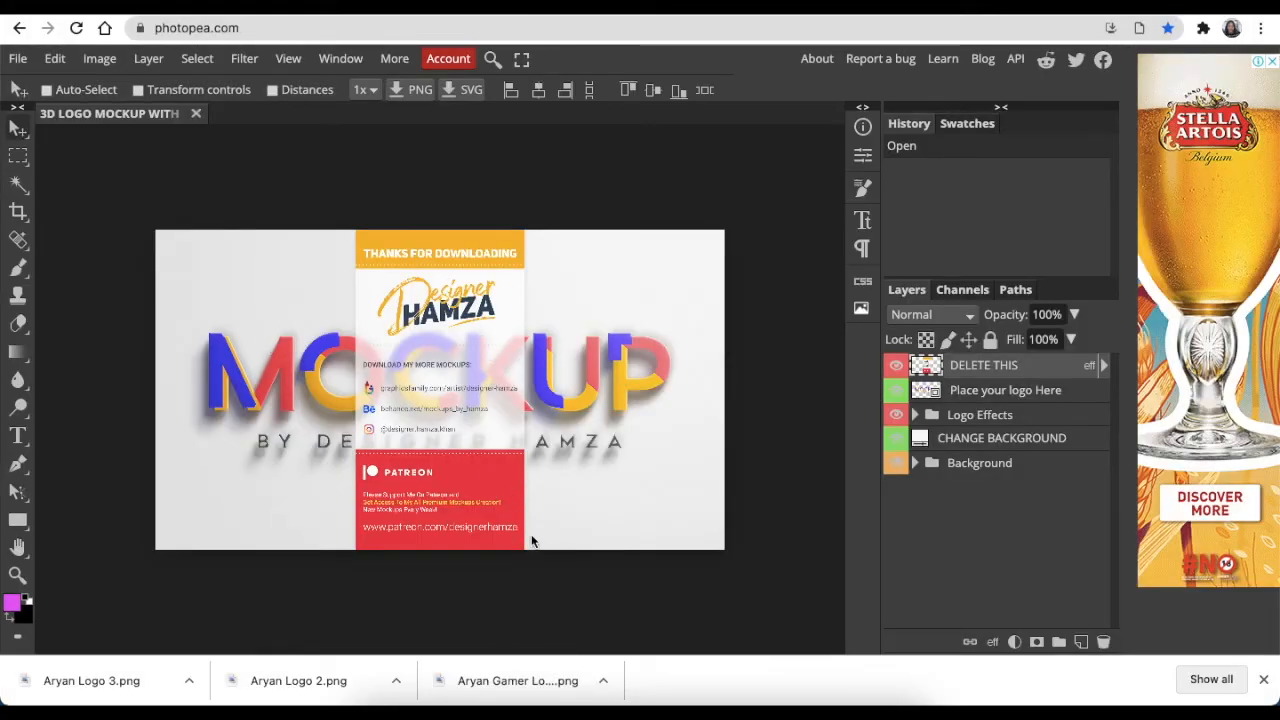
Step: Hide the mockup's "DELETE THIS" overlay, and hide the "Delete This" placeholder artwork inside the "Place your logo Here" smart object
click(897, 366)
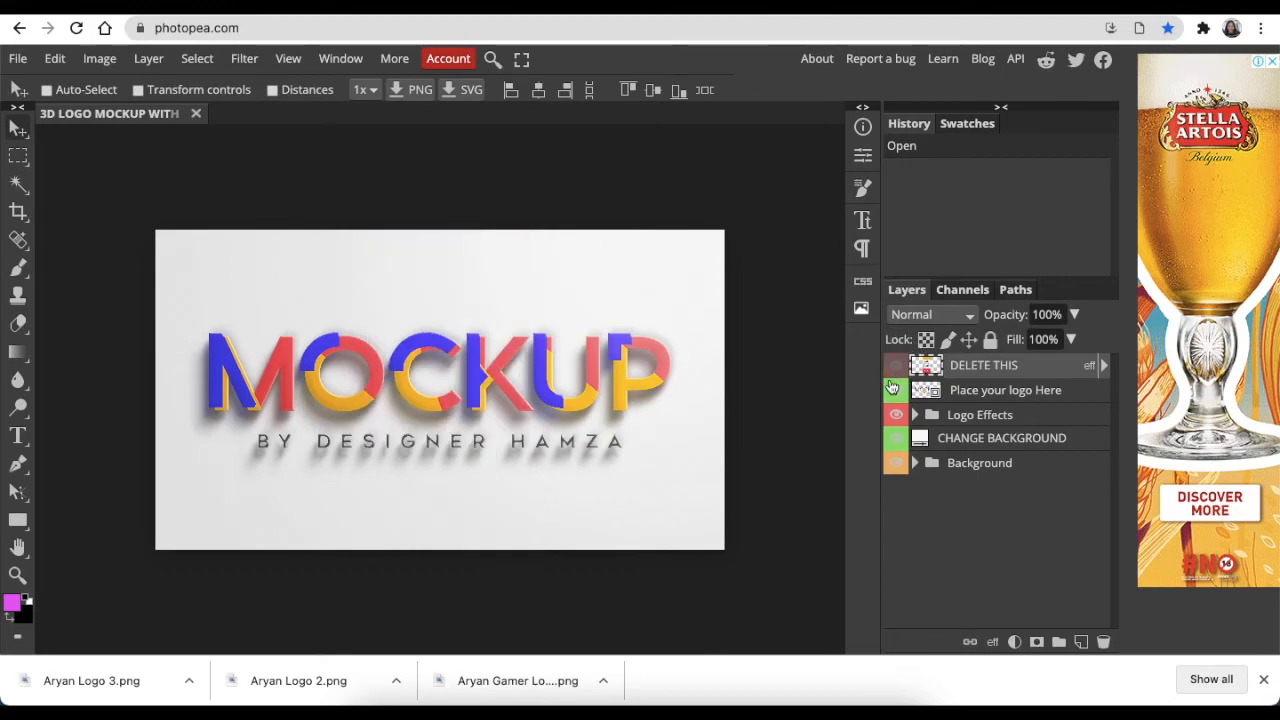
double_click(928, 393)
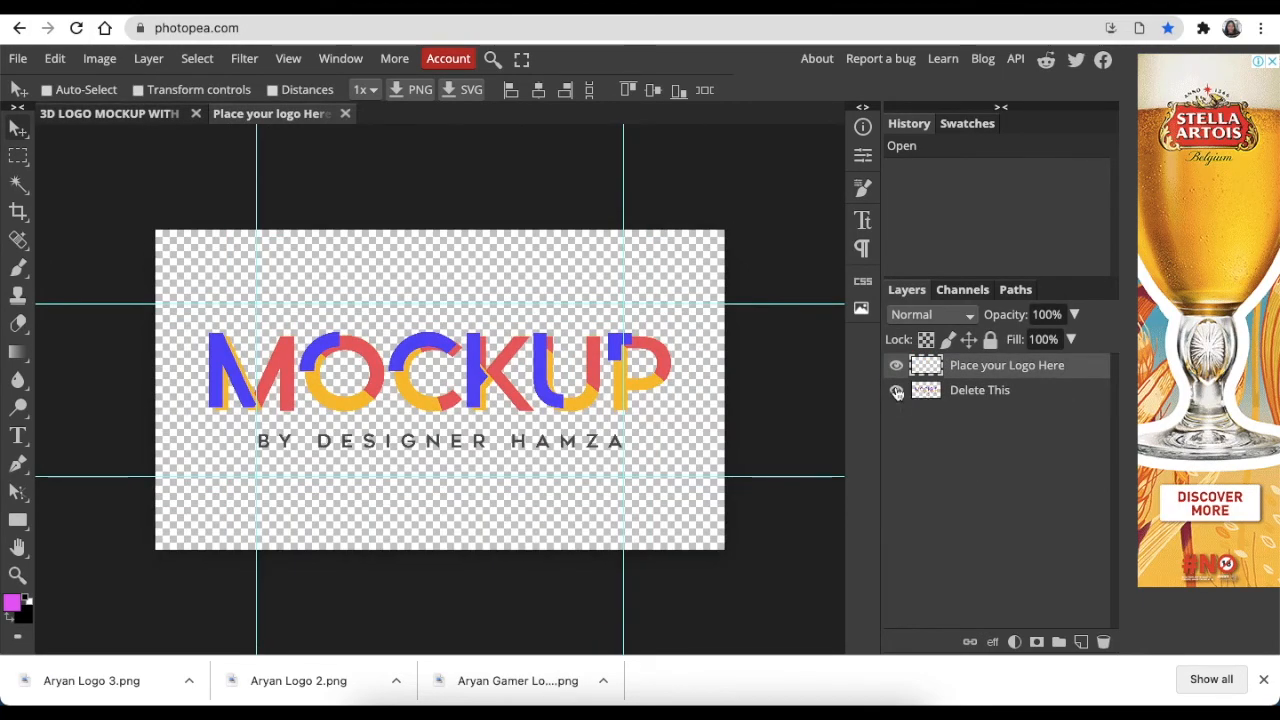
click(897, 391)
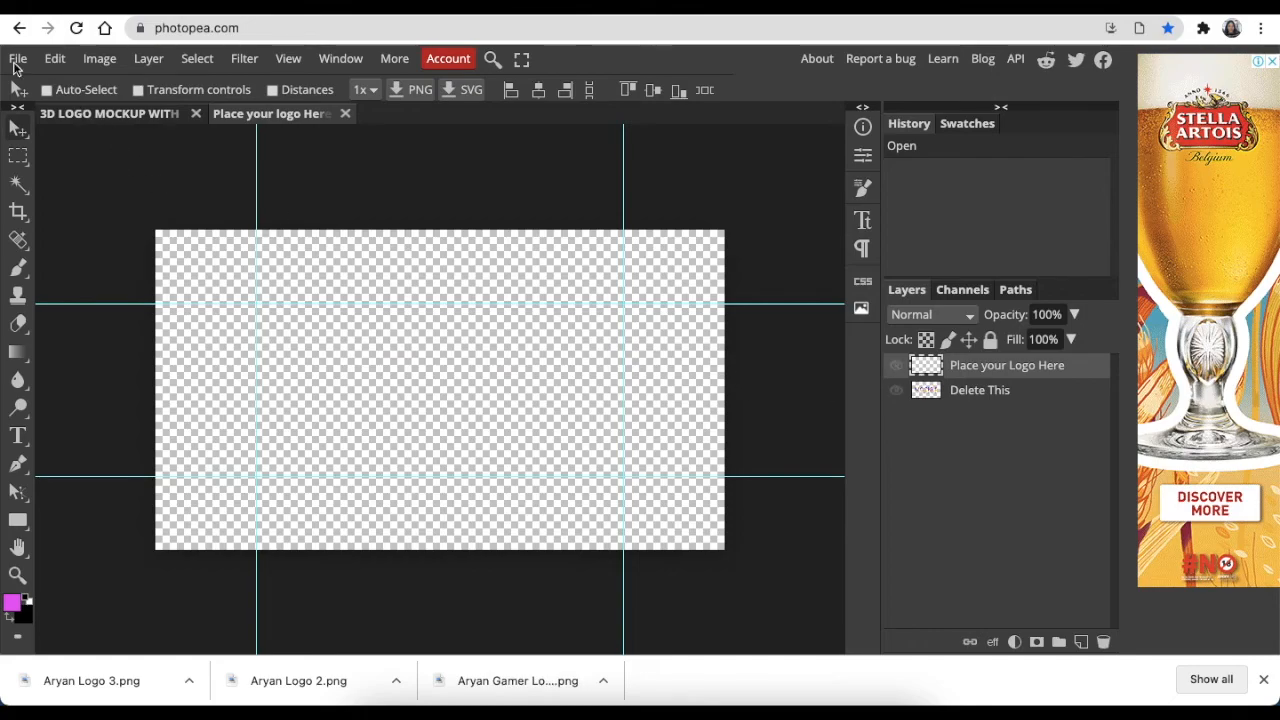
Step: Place the Logo 3 PNG from the Downloads folder into the "Place your logo Here" smart object
click(17, 60)
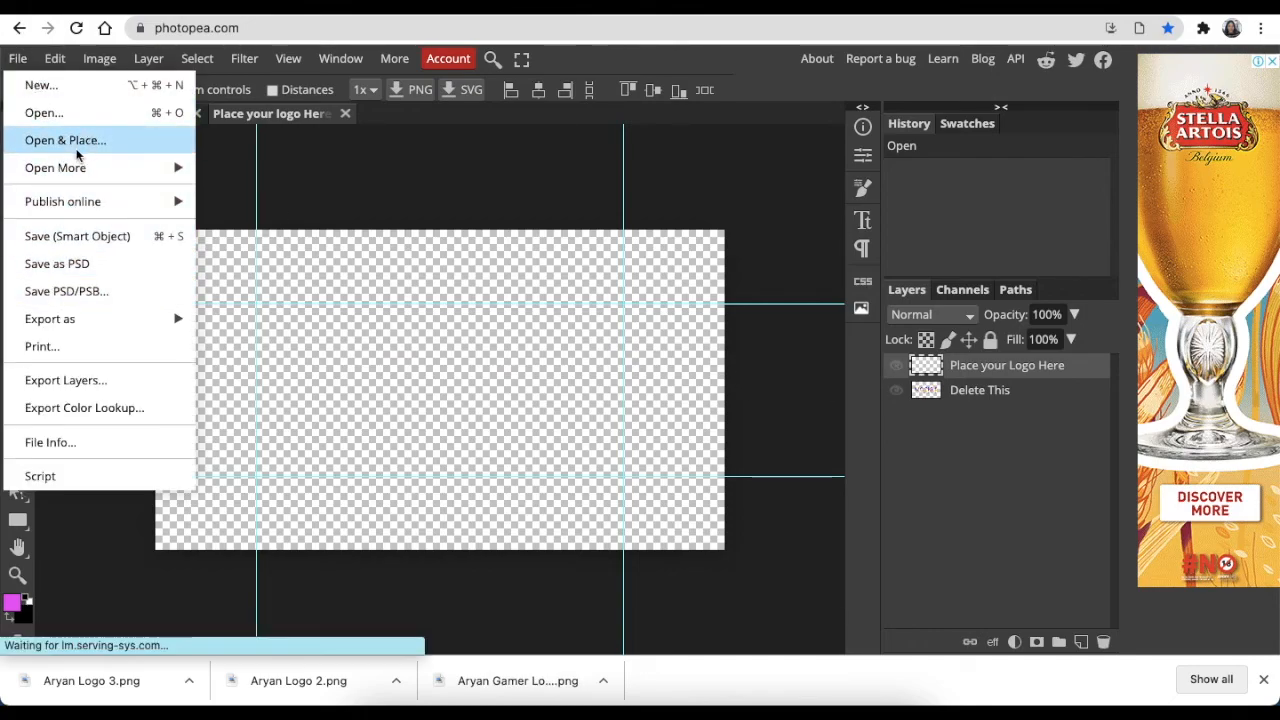
click(65, 140)
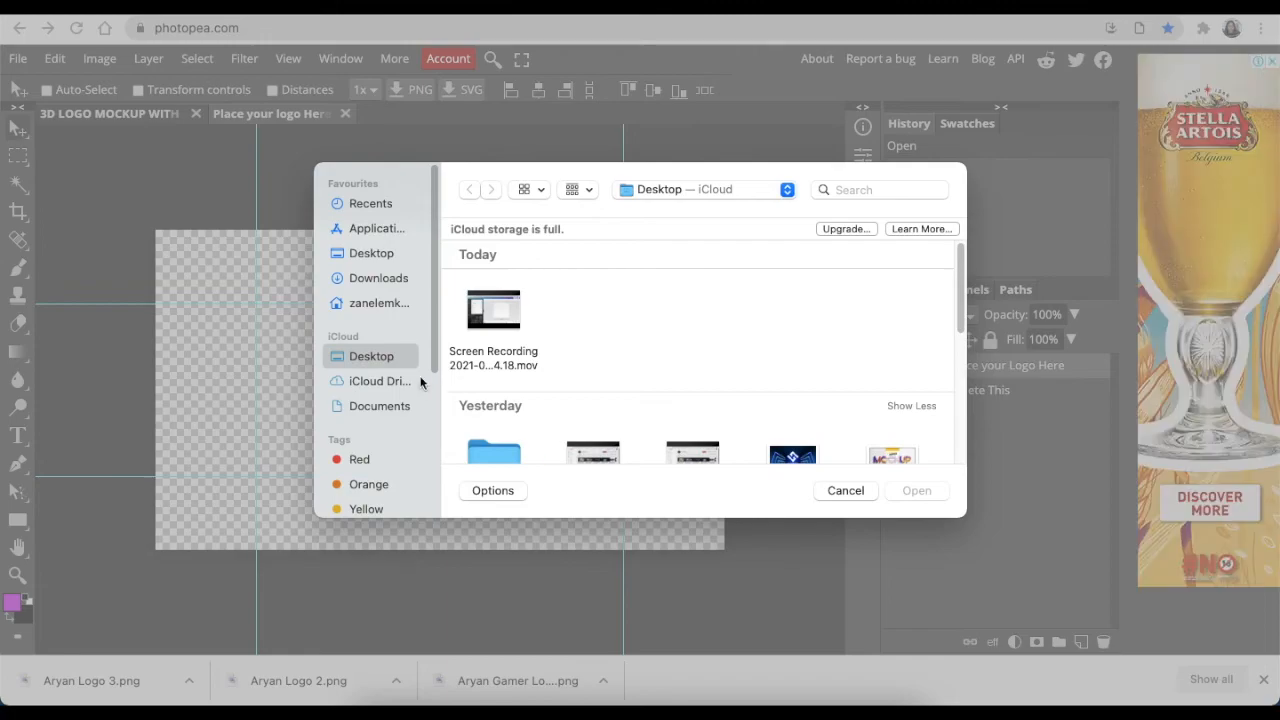
click(380, 278)
click(775, 305)
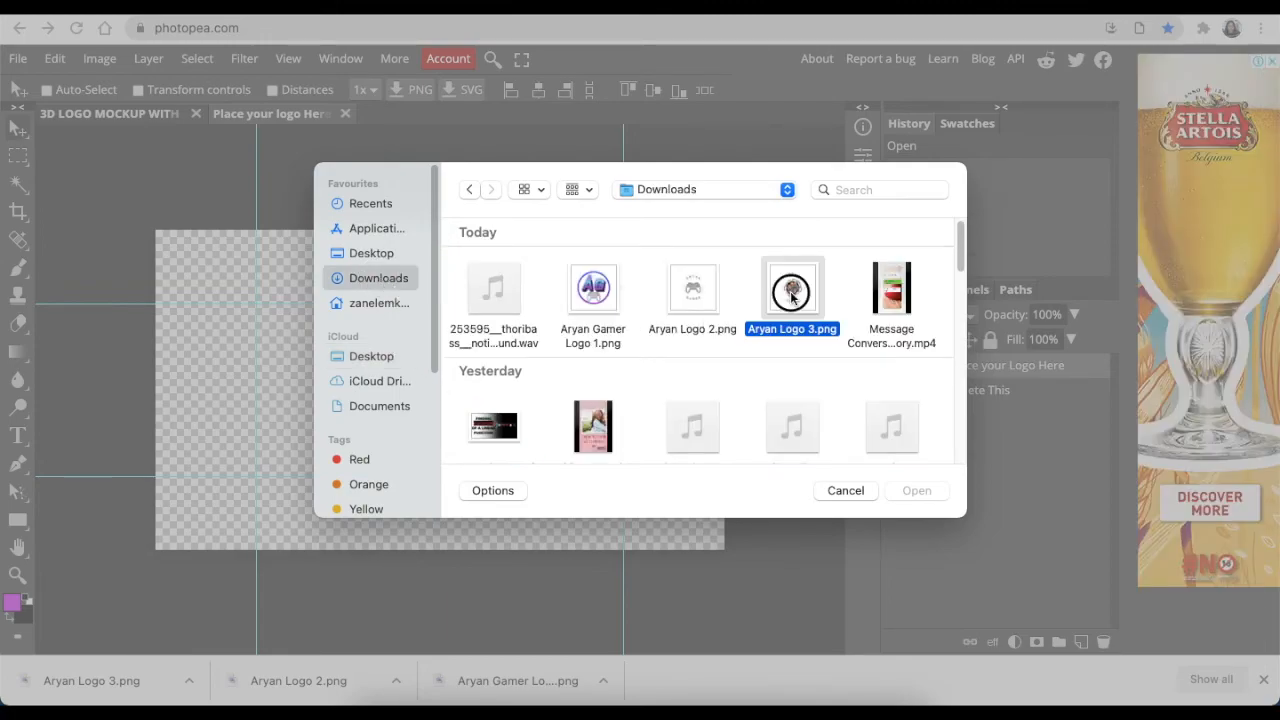
click(905, 490)
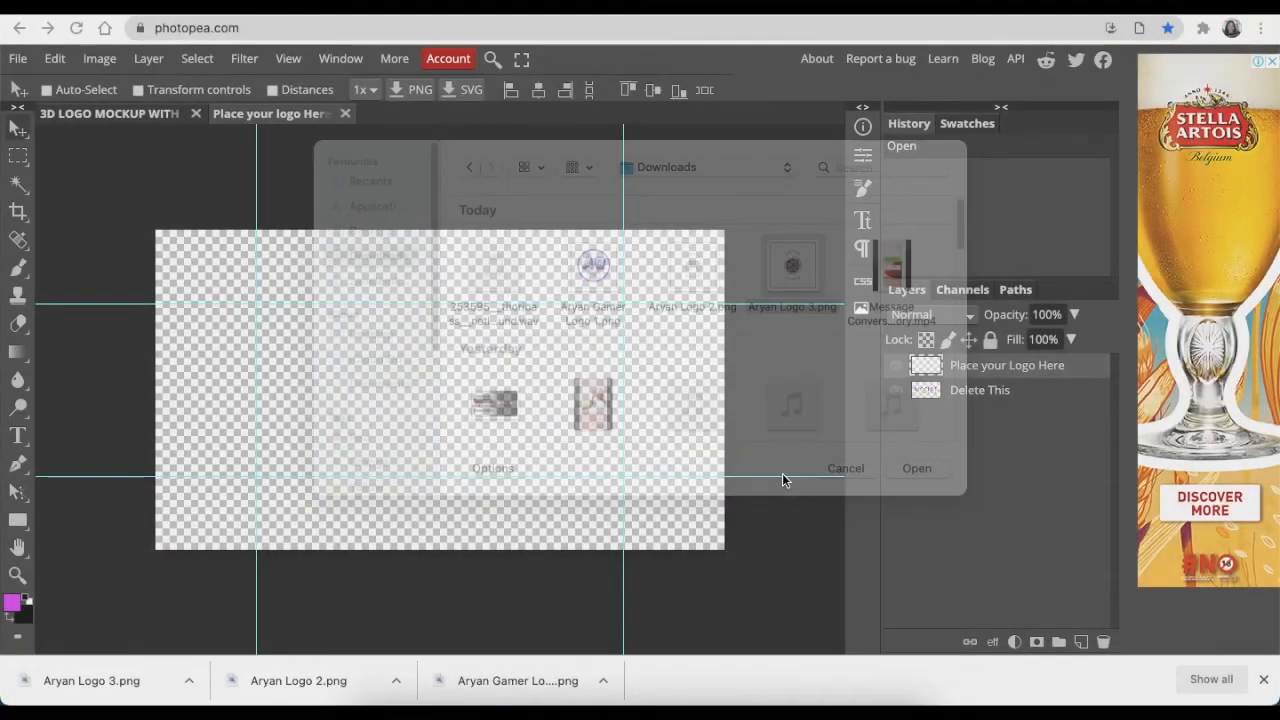
Step: Enlarge the placed logo to about 285% wide and 230% high, save the smart object and return to the 3D logo mockup
drag(303, 379, 578, 572)
drag(390, 400, 467, 405)
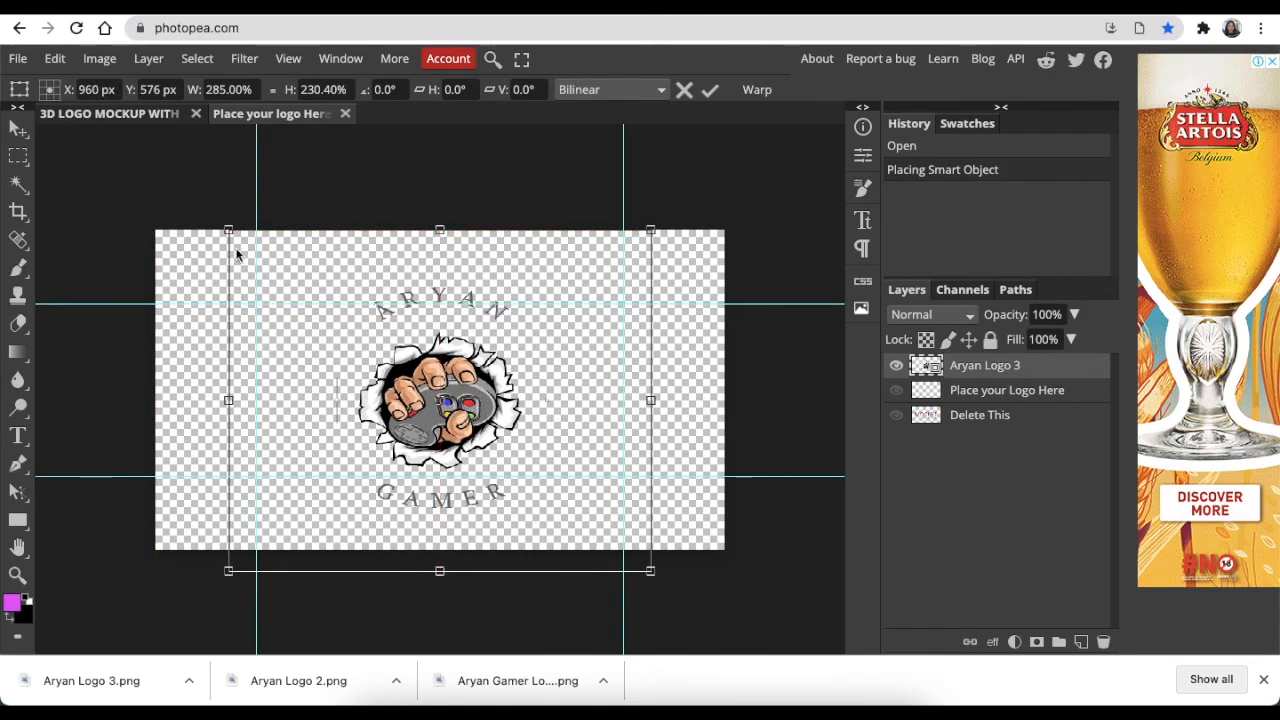
click(18, 59)
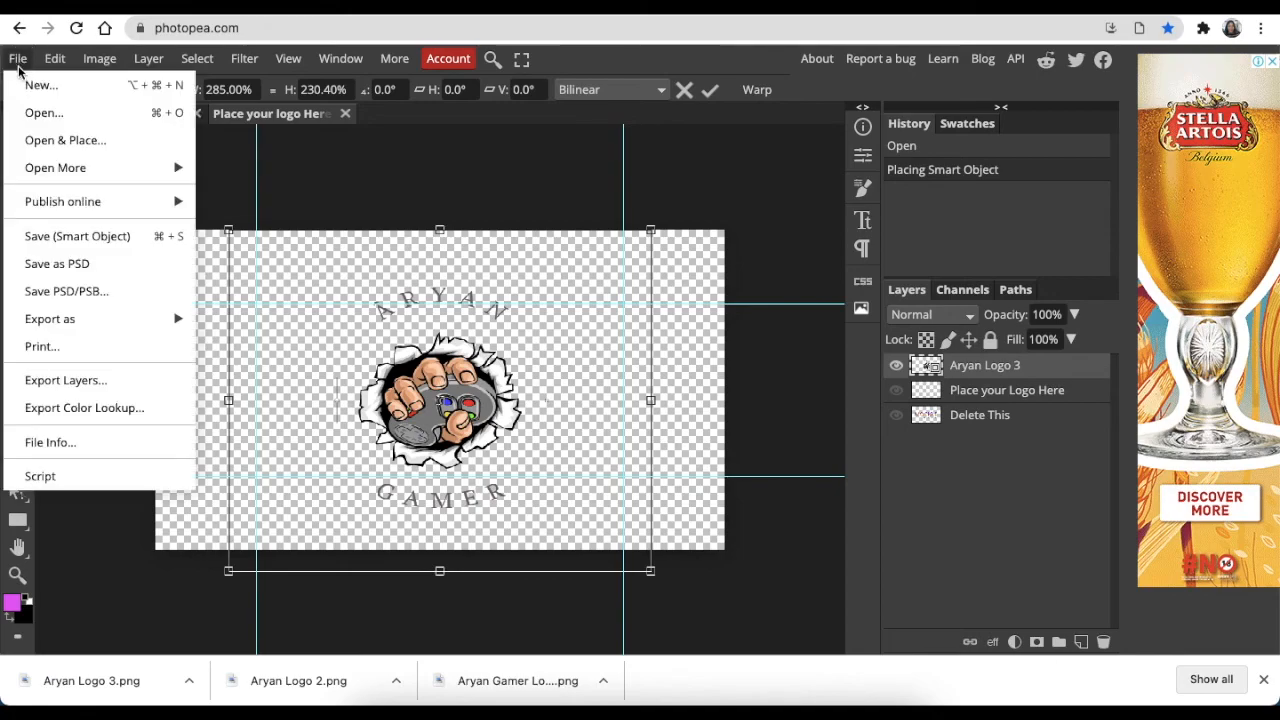
click(52, 239)
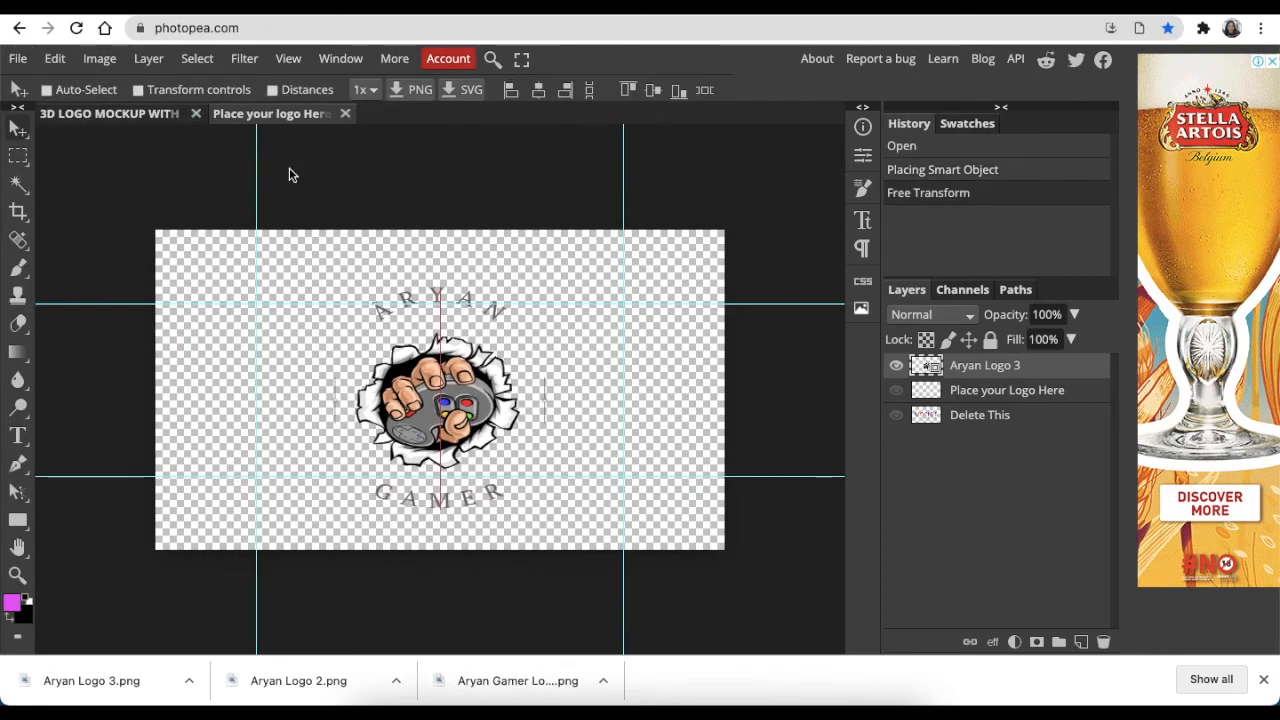
click(103, 118)
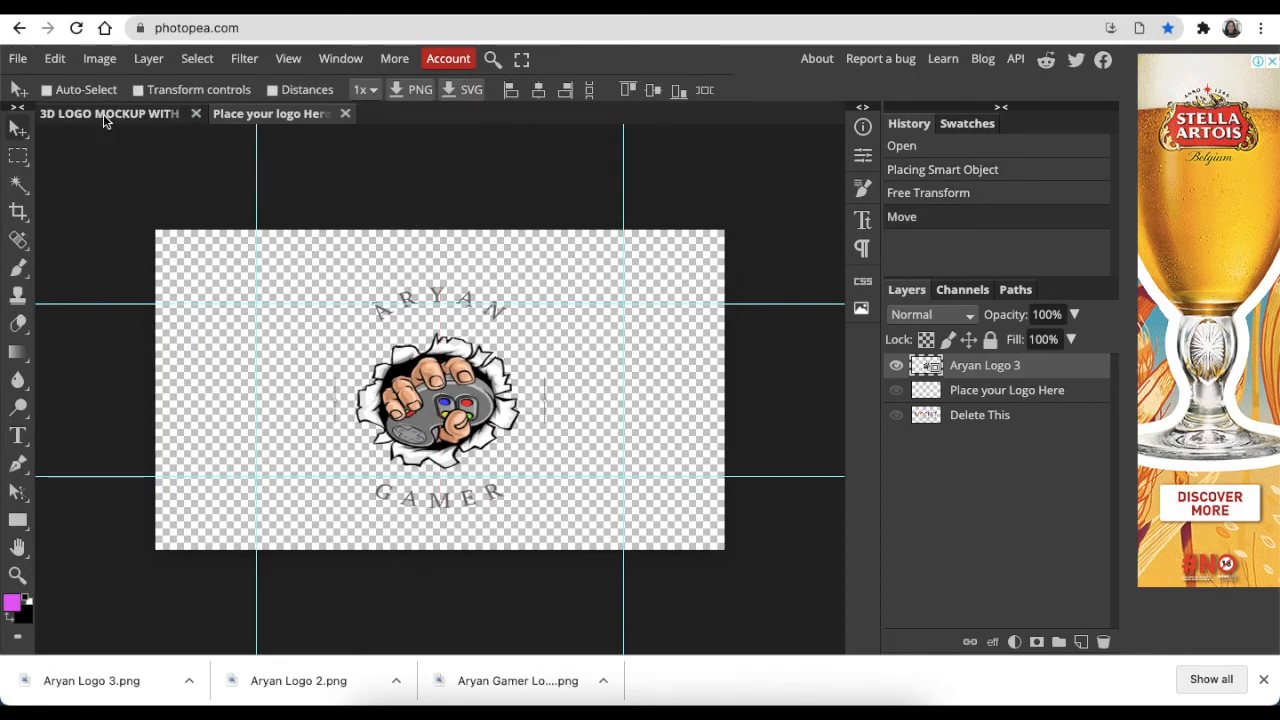